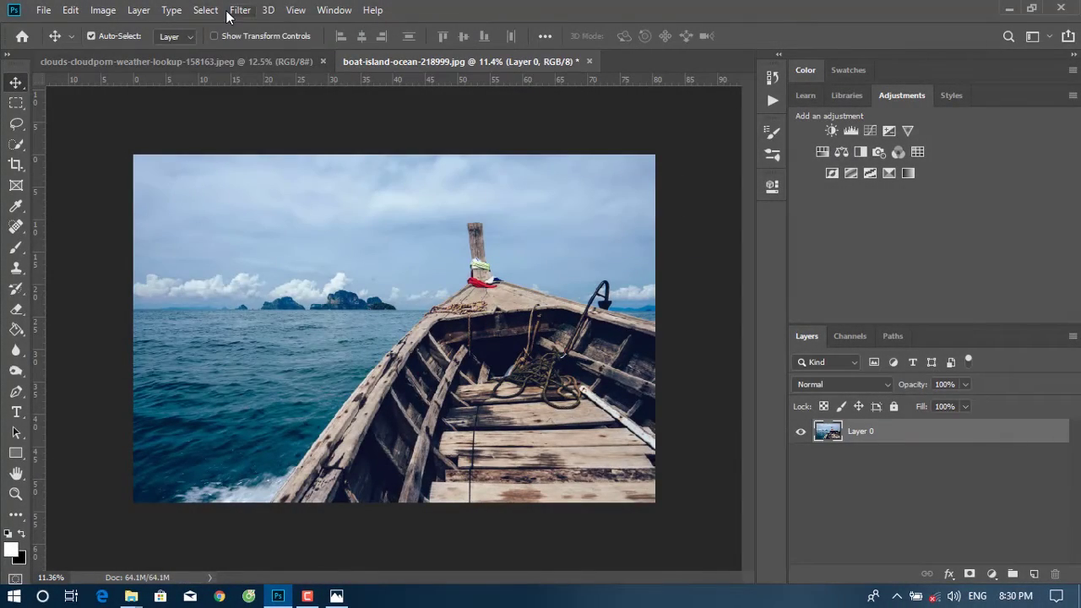
Run Select > Subject to auto-select the wooden boat in the ocean photo.
left_click(205, 9)
left_click(271, 193)
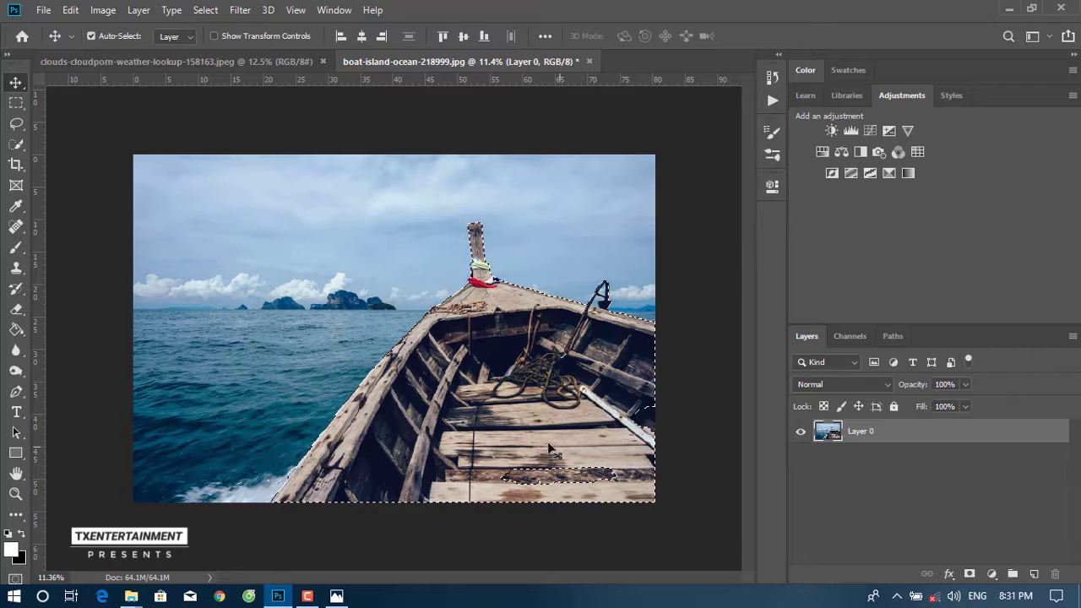
Subtract the stray deck patch from the boat selection with Quick Selection.
left_click(21, 145)
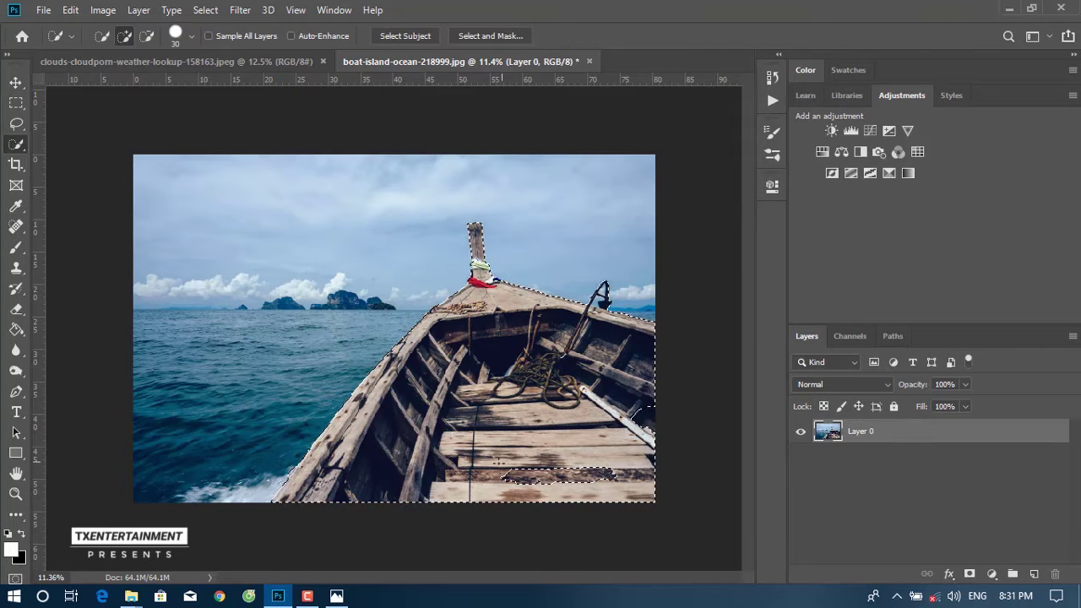
left_click(558, 475, "alt")
scroll(477, 271, "up", 10)
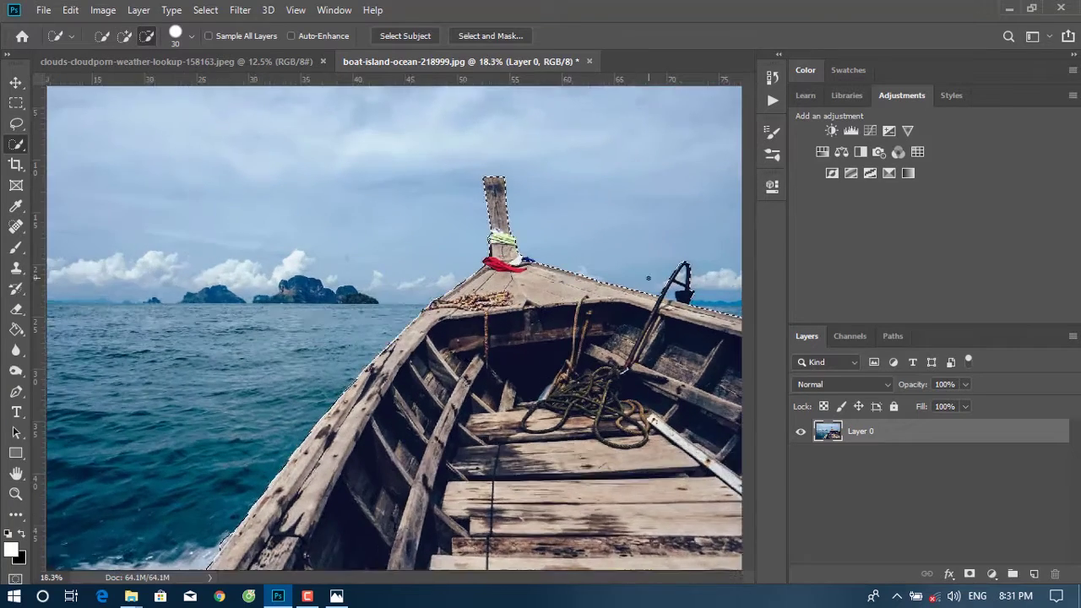
scroll(360, 239, "up", 1)
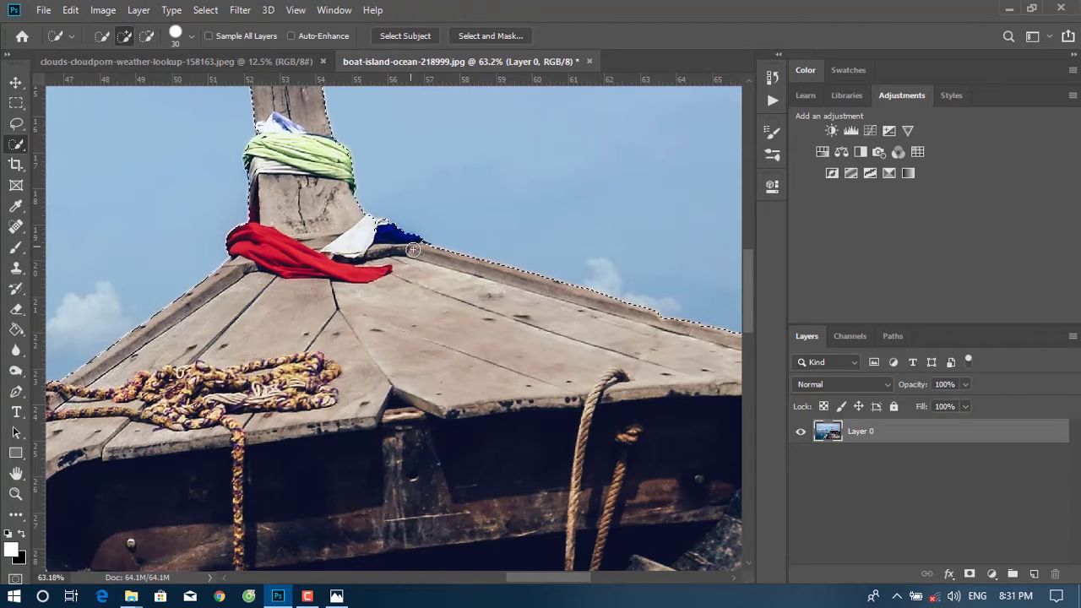
scroll(440, 259, "down", 3)
scroll(507, 271, "down", 2)
scroll(575, 279, "right", 3)
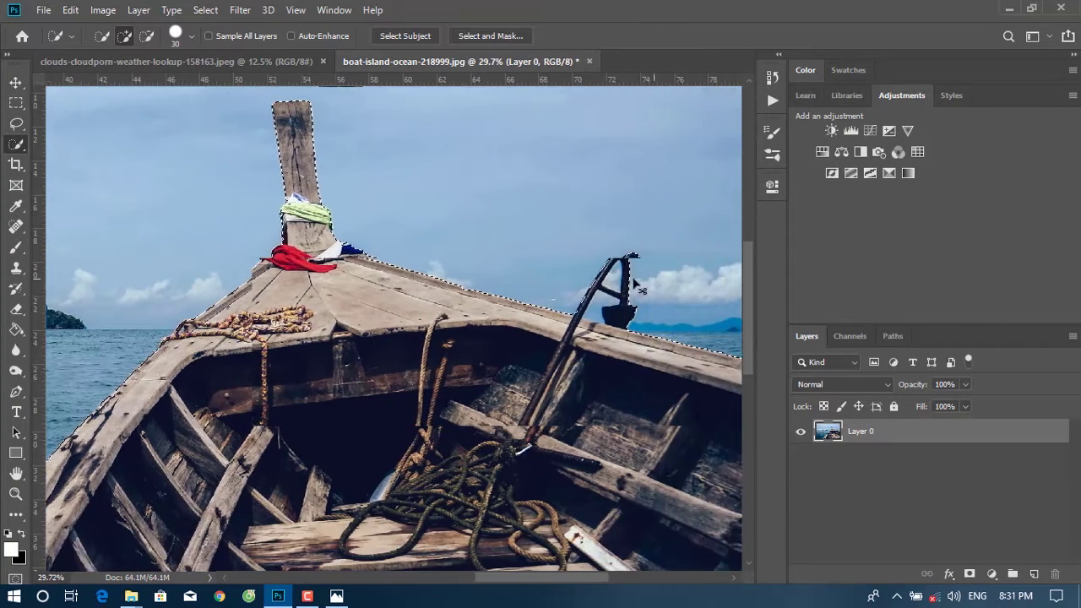
scroll(570, 310, "up", 3)
Refine the selection along the anchor post, then turn it into a layer mask.
left_click(566, 305)
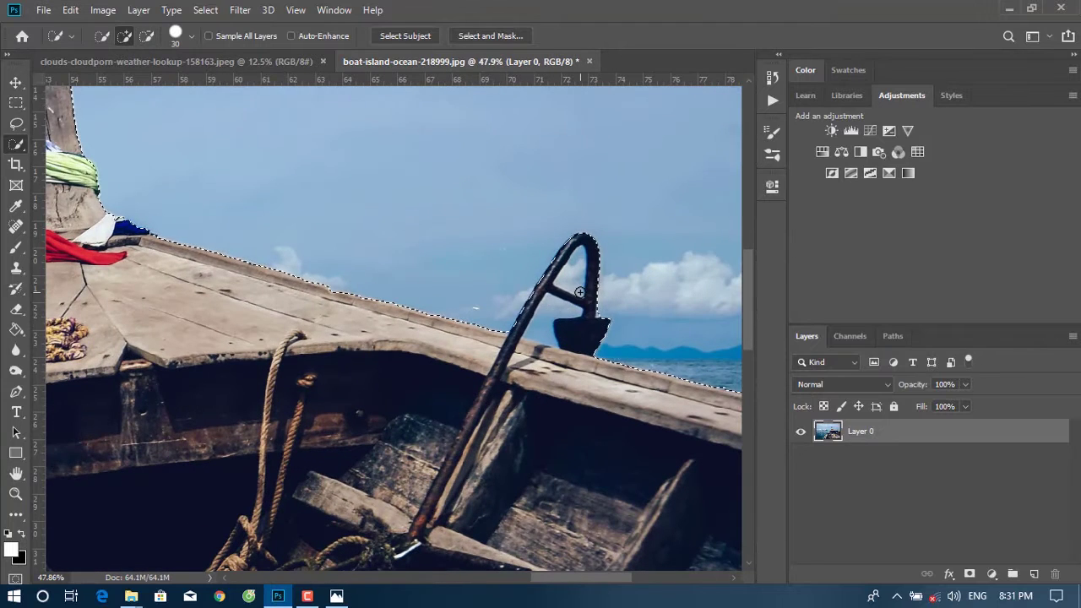
left_click_drag(566, 306, 524, 329)
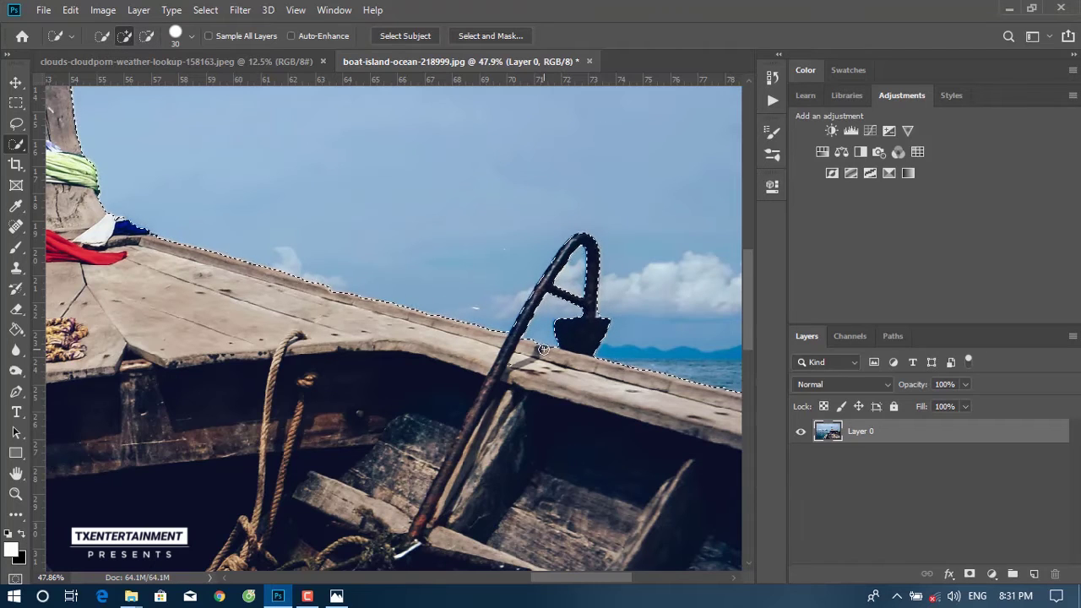
scroll(488, 371, "down", 1)
scroll(486, 392, "down", 2)
scroll(486, 392, "down", 1)
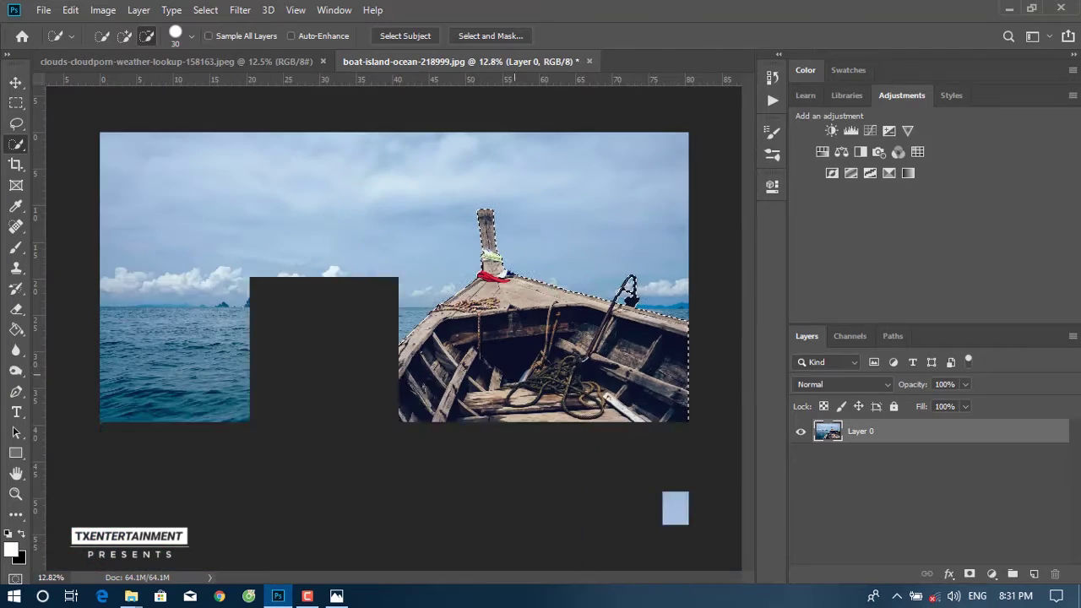
left_click(970, 574)
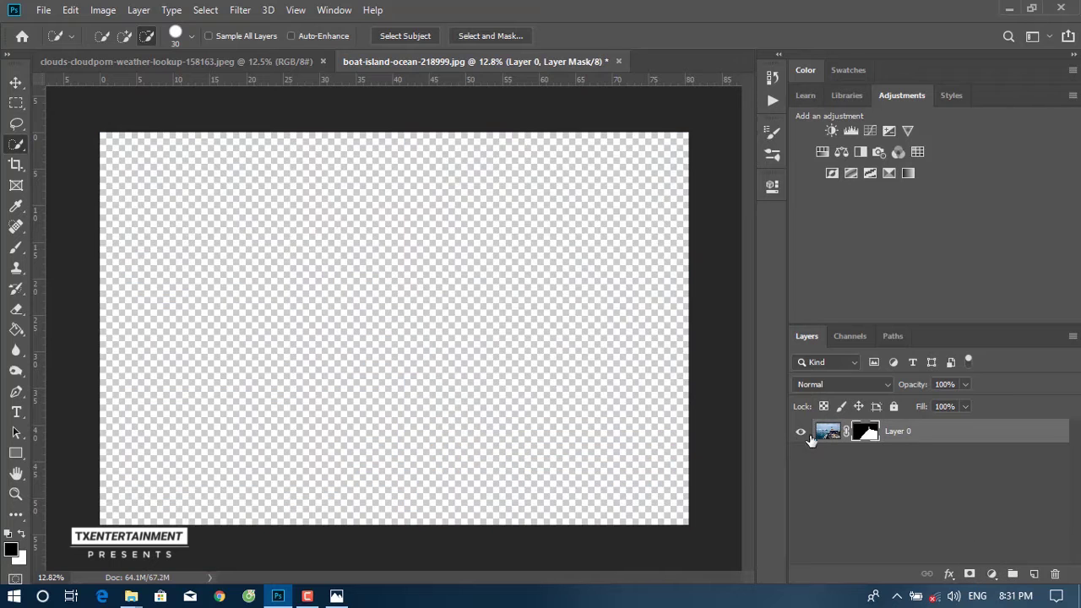
Bring the masked boat into the clouds document as Layer 1, flipped horizontally.
left_click(801, 433)
mouse_move(926, 431)
left_mouse_down()
mouse_move(390, 441)
mouse_move(494, 441)
left_mouse_up()
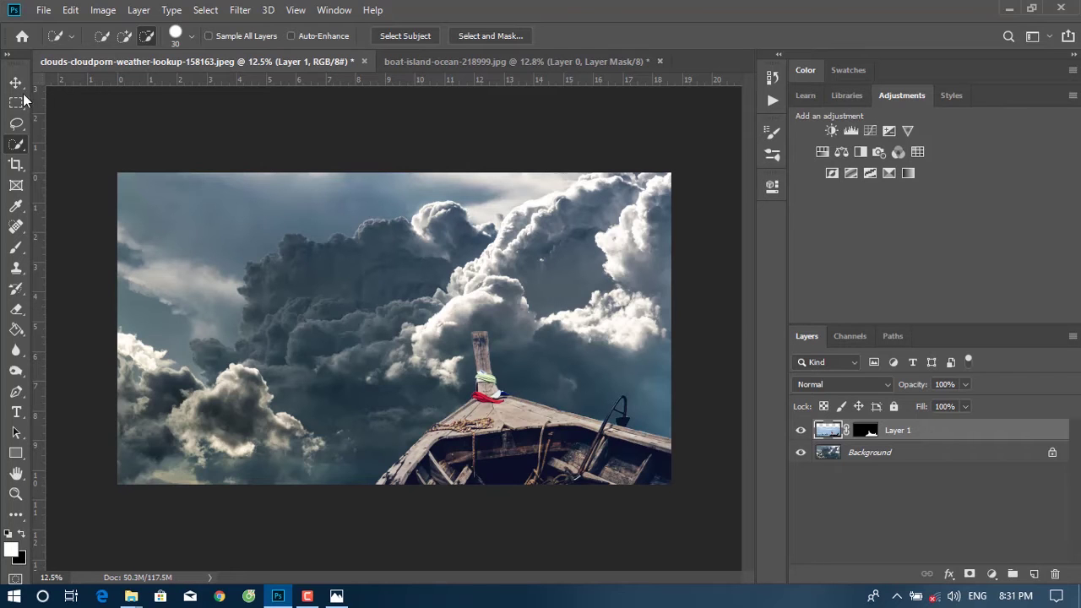
key("ctrl+t")
right_click(505, 217)
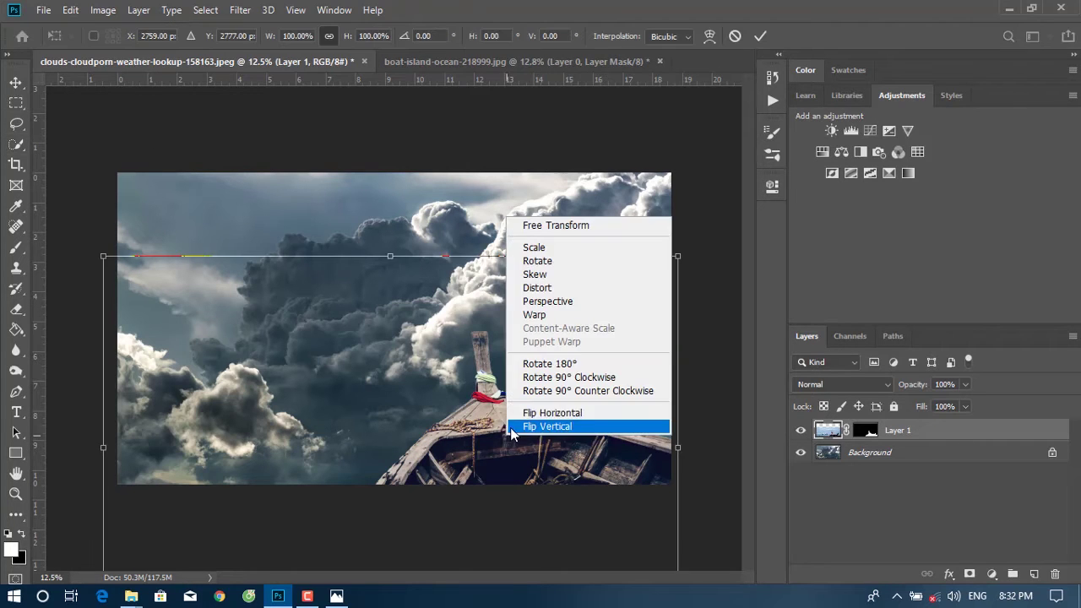
left_click(565, 410)
key("w")
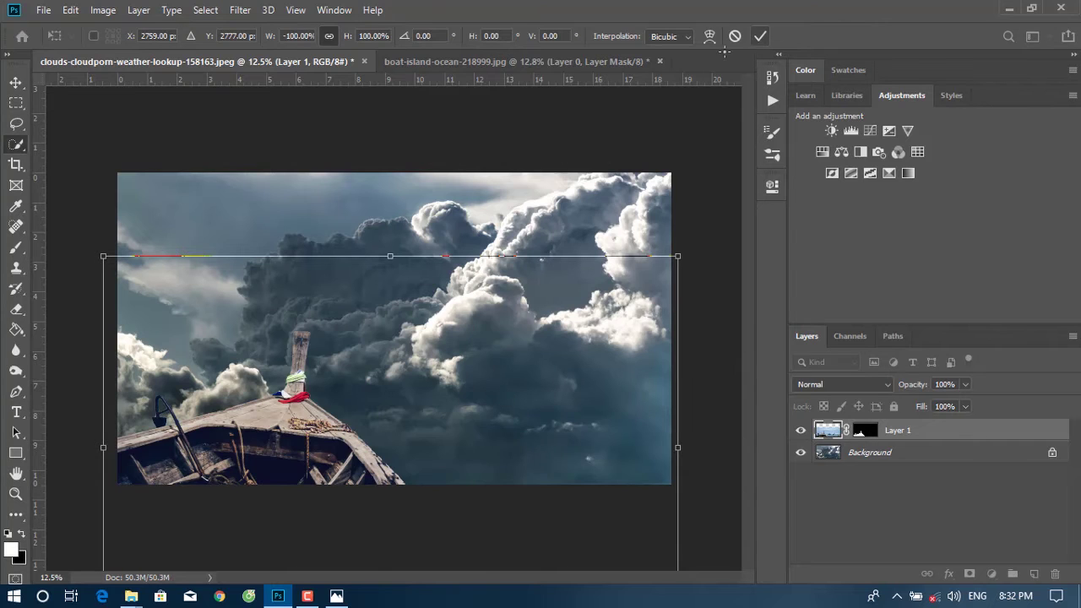
left_click(760, 35)
key("v")
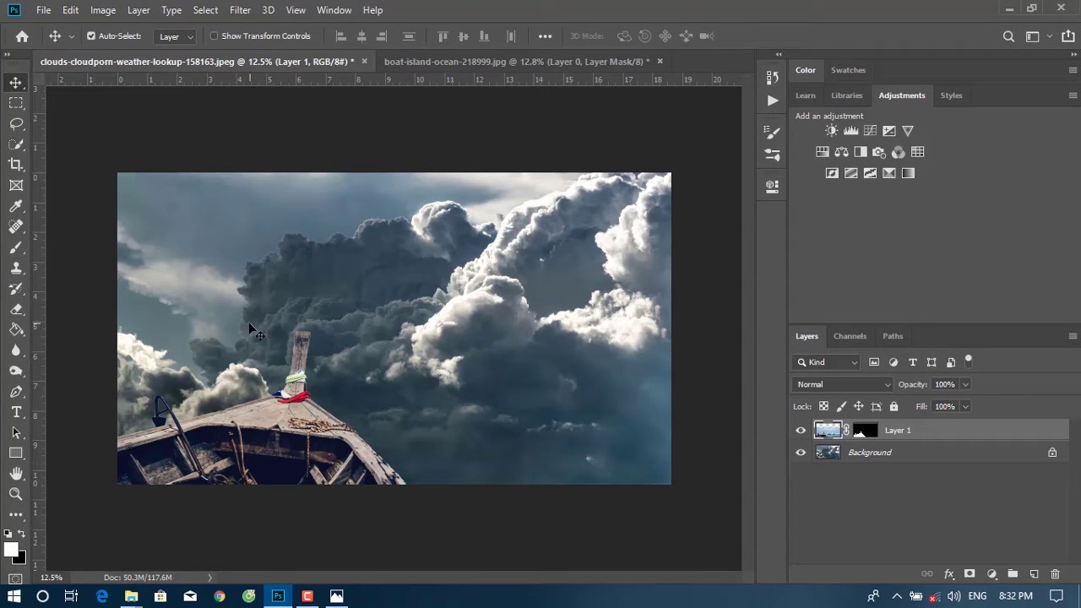
left_click(904, 454)
Add empty Layer 2 above the Background and set a soft 1457 px brush at 0% hardness.
left_click(1034, 575)
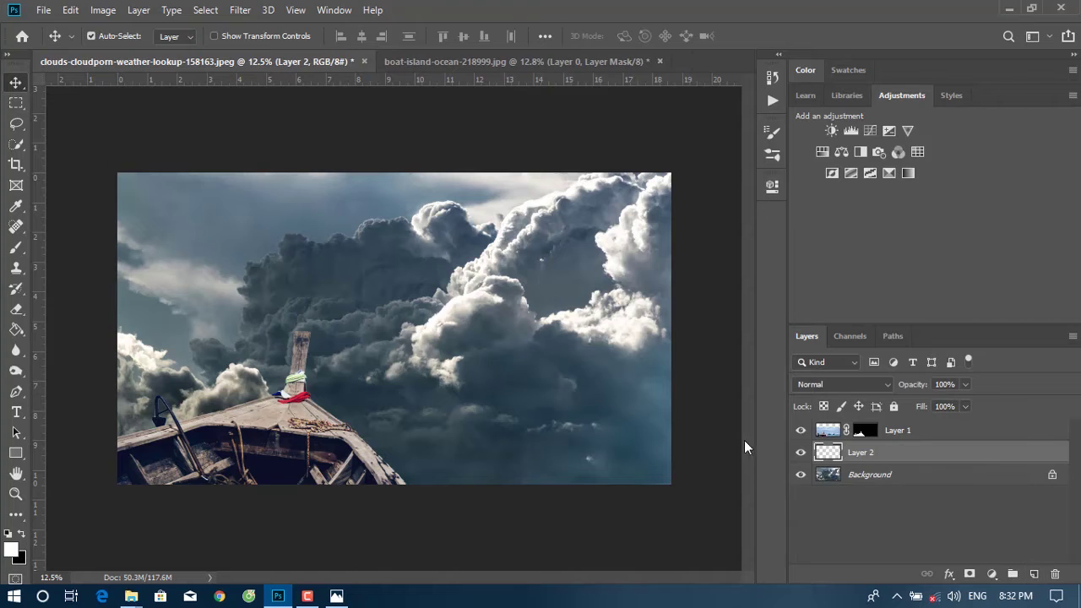
key("b")
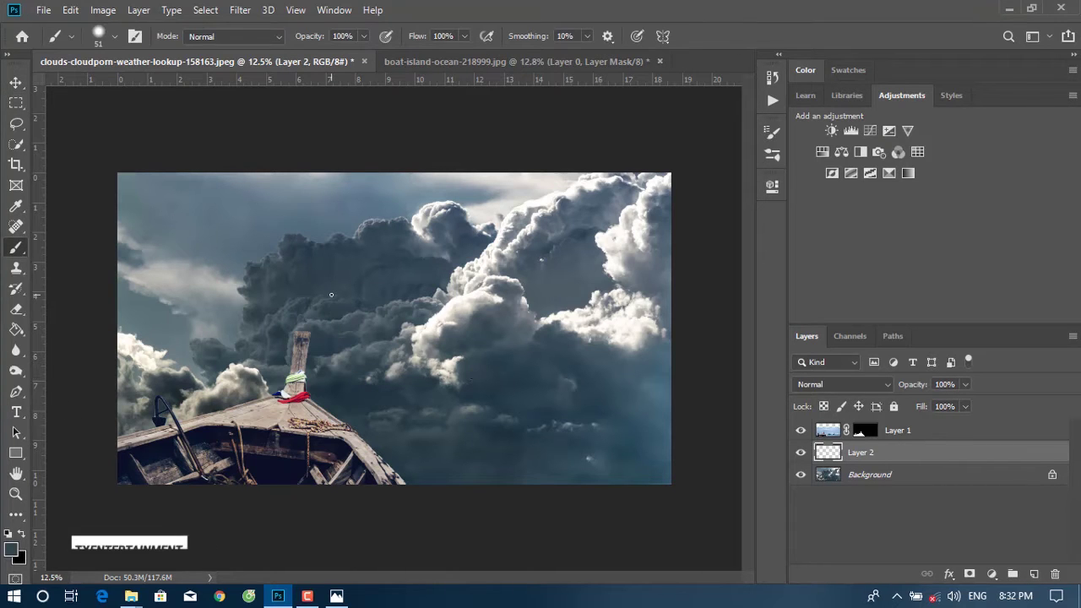
right_click(342, 298)
left_click_drag(447, 328, 488, 331)
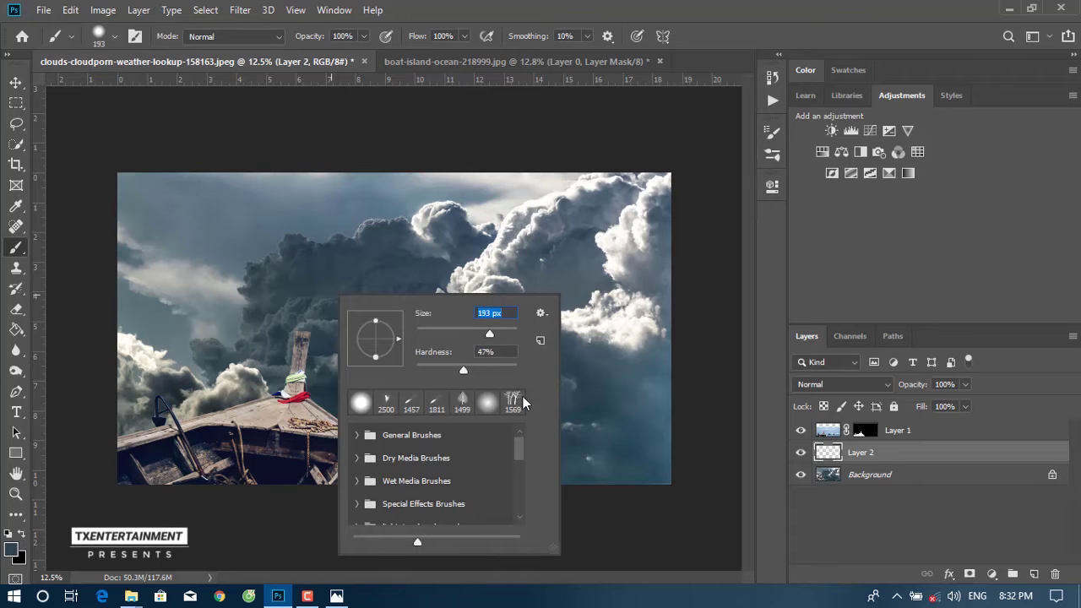
key("Return")
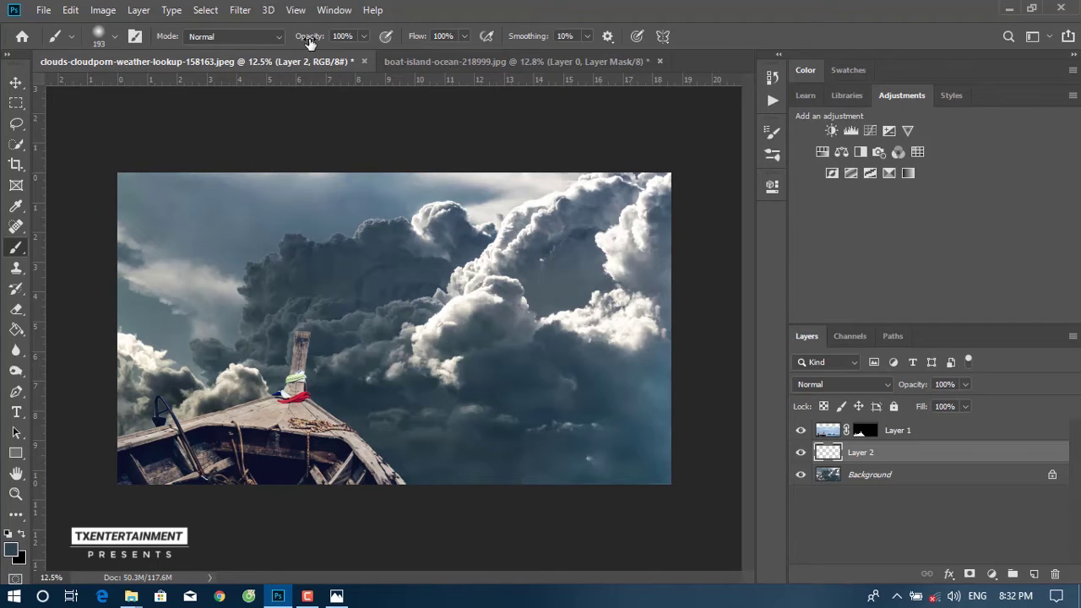
right_click(458, 461)
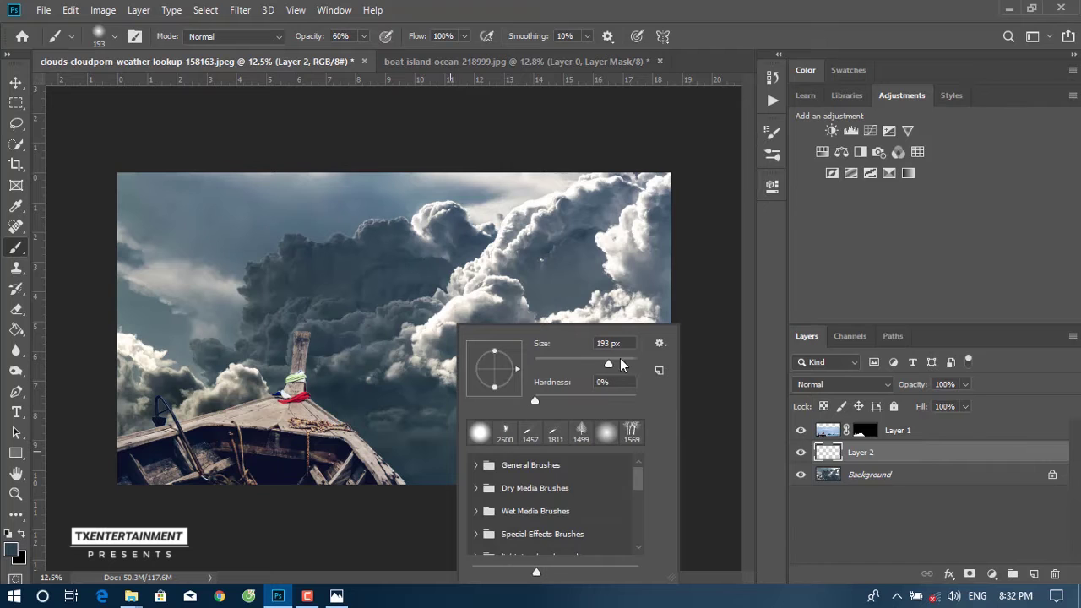
key("Return")
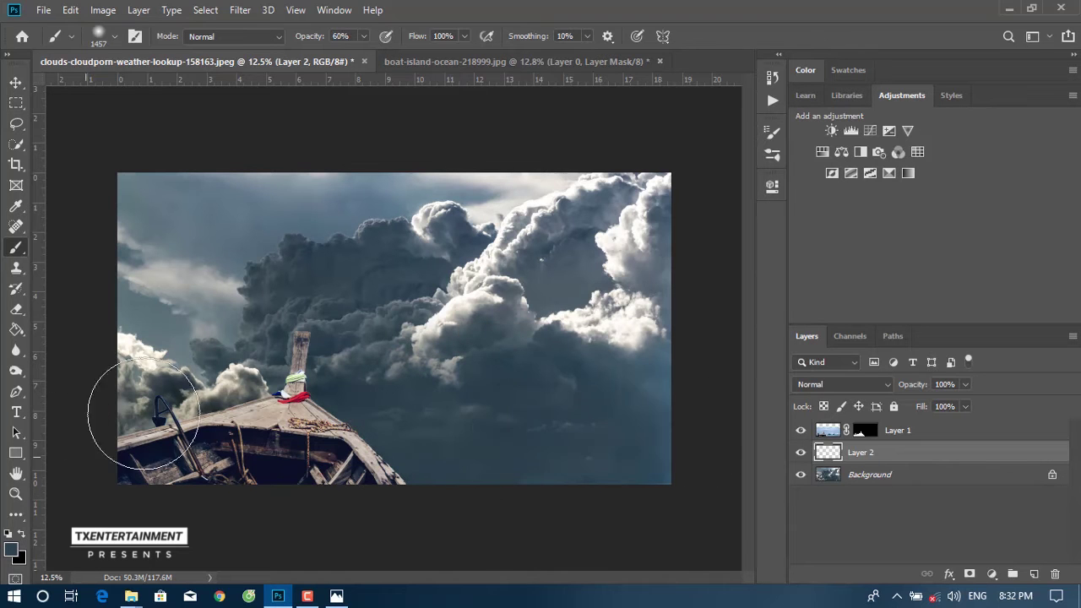
Paint a trial white glow into the sky, lower its opacity, then undo it.
key("d")
key("x")
left_click_drag(342, 452, 549, 422)
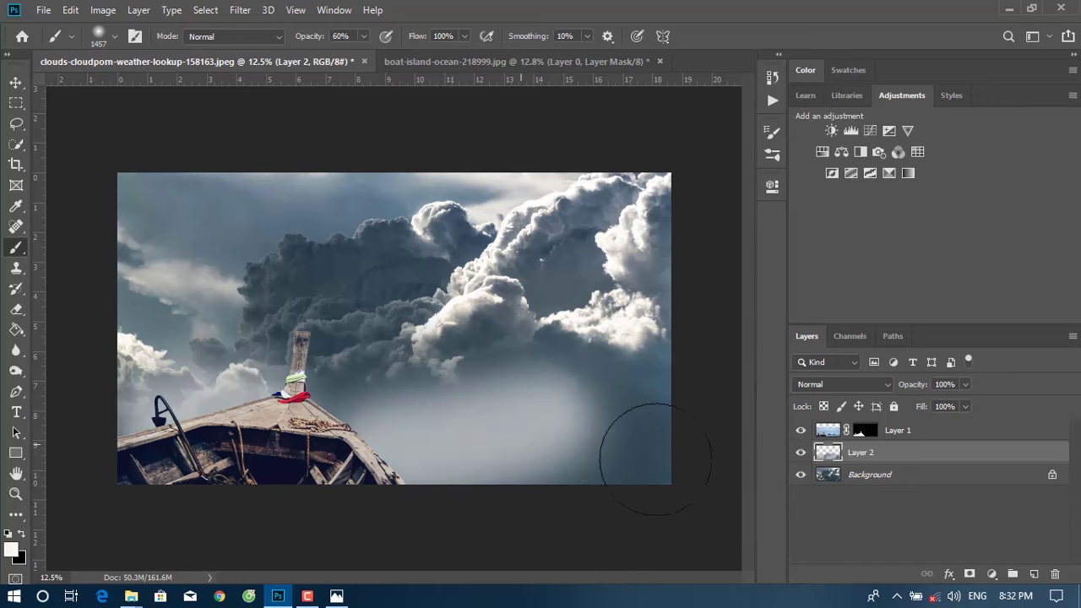
left_click_drag(640, 451, 516, 435)
left_click_drag(940, 401, 958, 405)
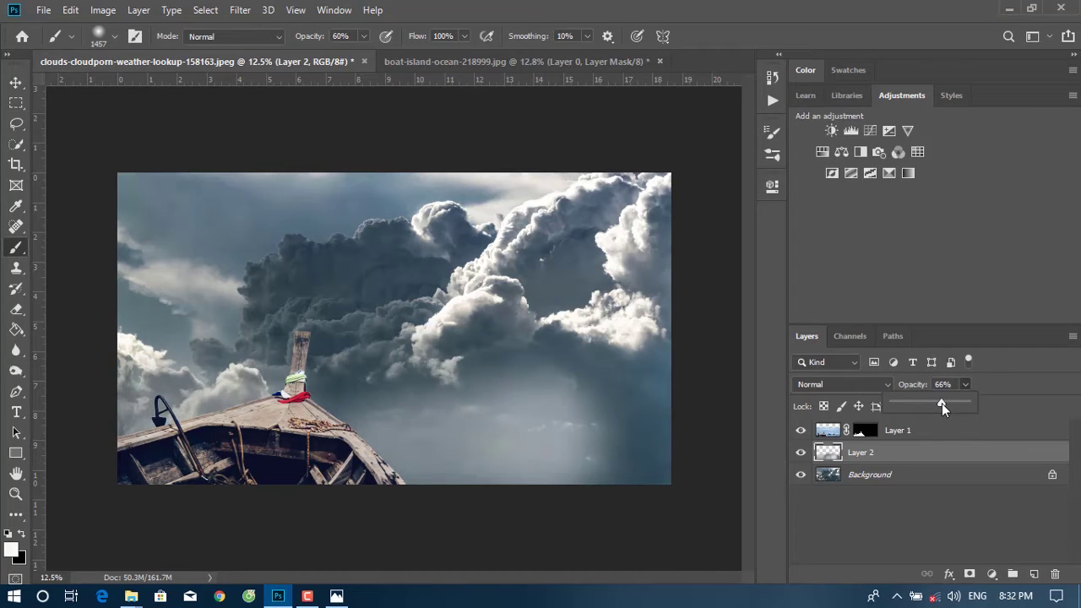
key("ctrl+z")
key("ctrl+z")
key("ctrl+z")
key("ctrl+z")
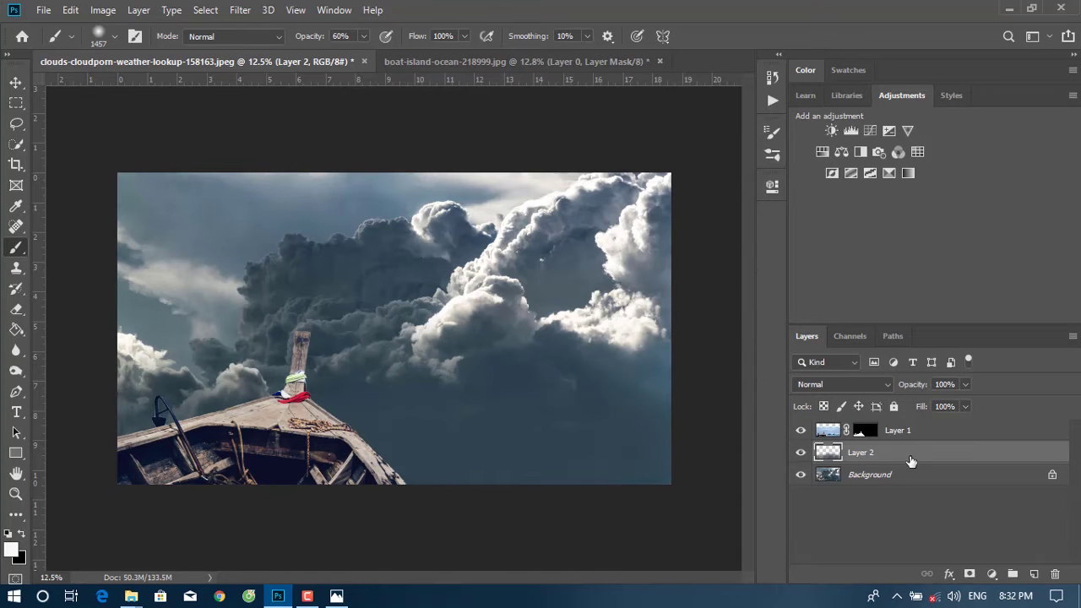
left_click(925, 434)
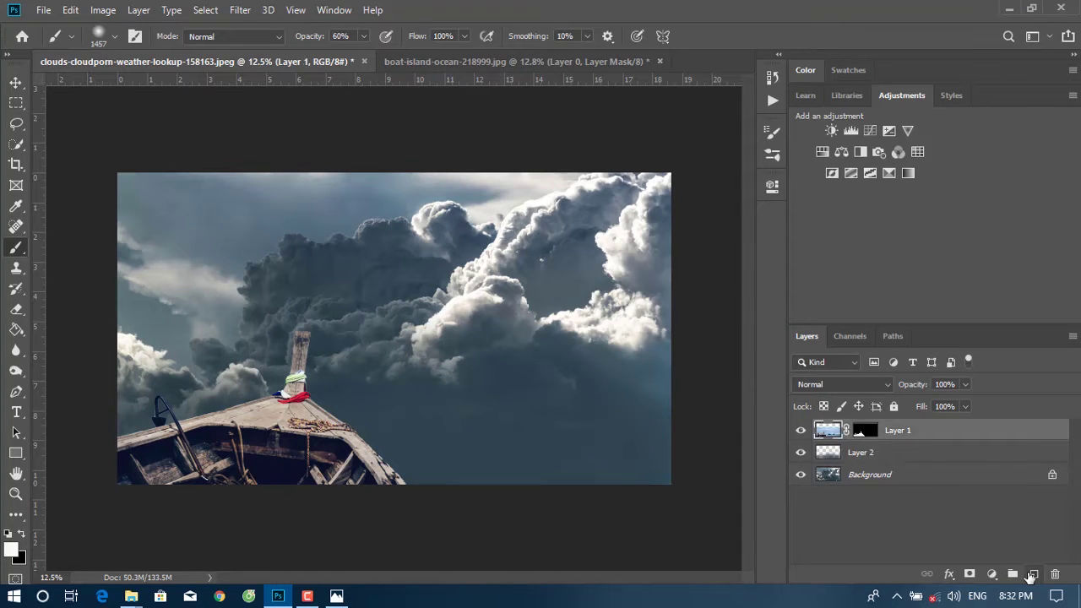
Add Layer 3 and wash the boat and lower-right clouds with a picked translucent blue.
left_click(1032, 575)
left_click(392, 341, "alt")
left_click_drag(177, 389, 678, 411)
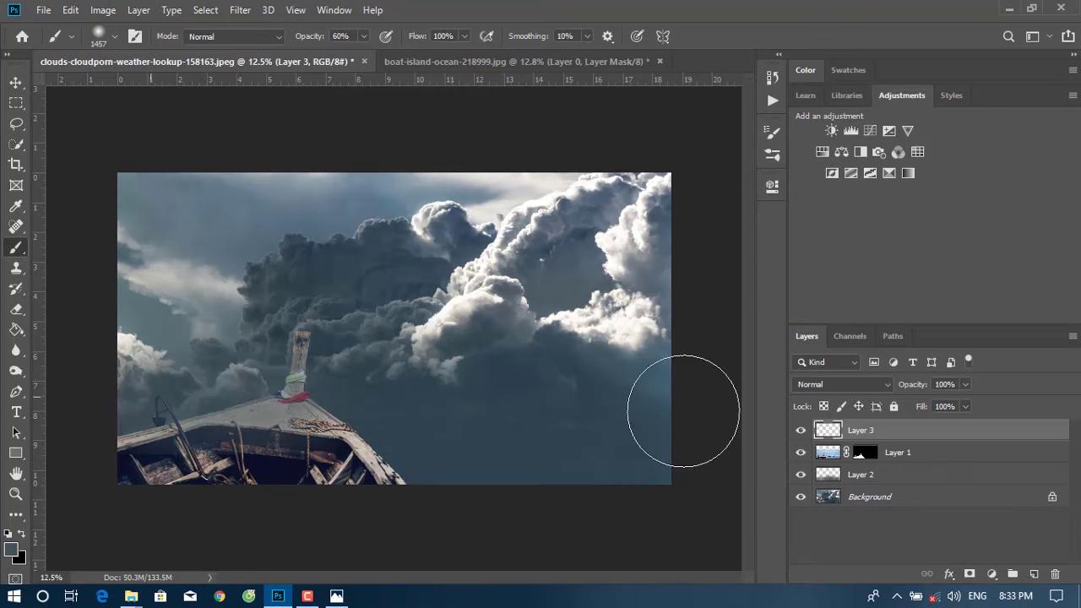
mouse_move(525, 451)
left_mouse_down()
mouse_move(290, 465)
mouse_move(128, 453)
left_mouse_up()
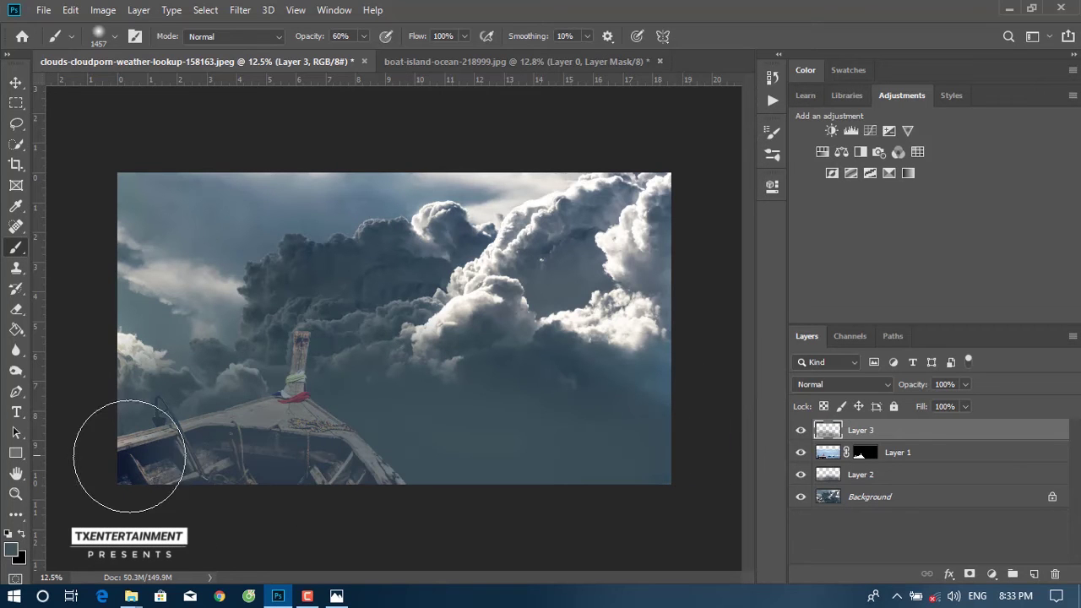
left_click_drag(576, 404, 748, 326)
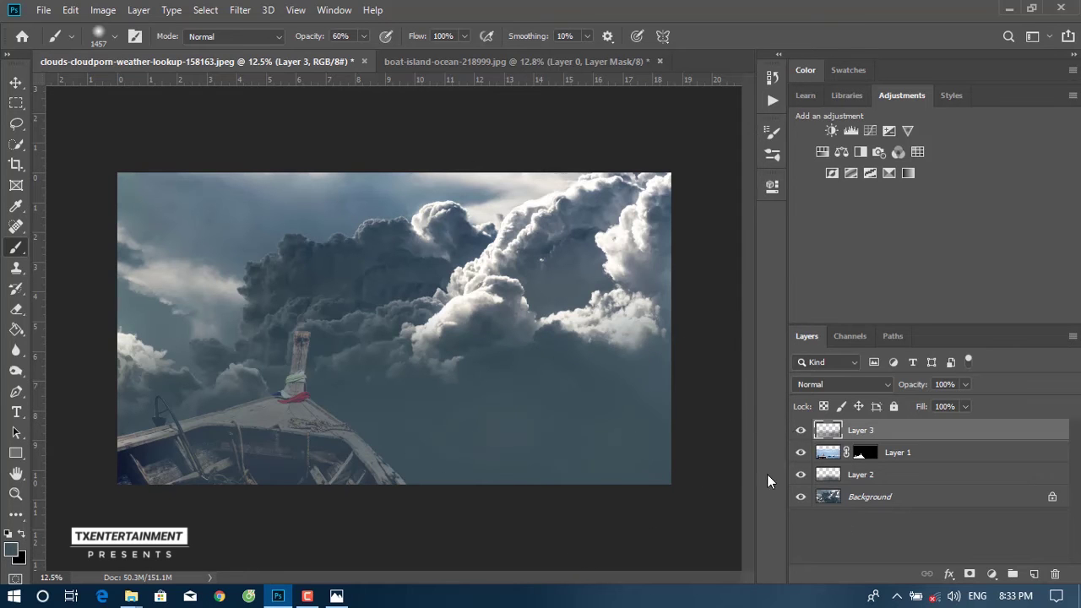
left_click(800, 431)
left_click(800, 431)
left_click(796, 433)
Mask the blue wash layer and paint it off the lower boat hull.
left_click(970, 574)
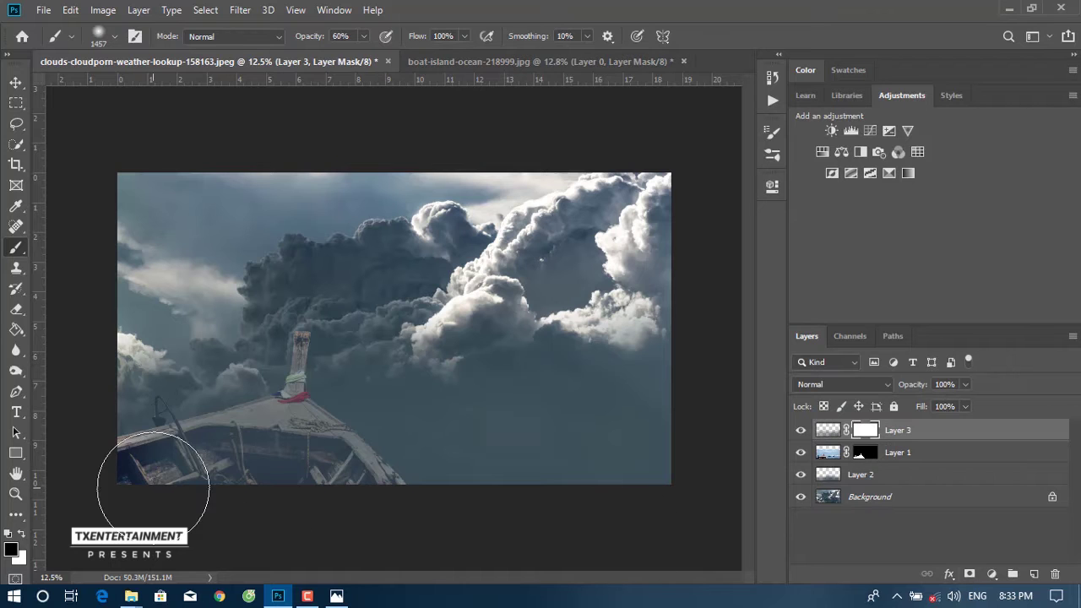
left_click_drag(155, 466, 302, 423)
mouse_move(529, 524)
left_mouse_down()
mouse_move(169, 495)
mouse_move(258, 446)
mouse_move(326, 459)
mouse_move(169, 507)
left_mouse_up()
type("24")
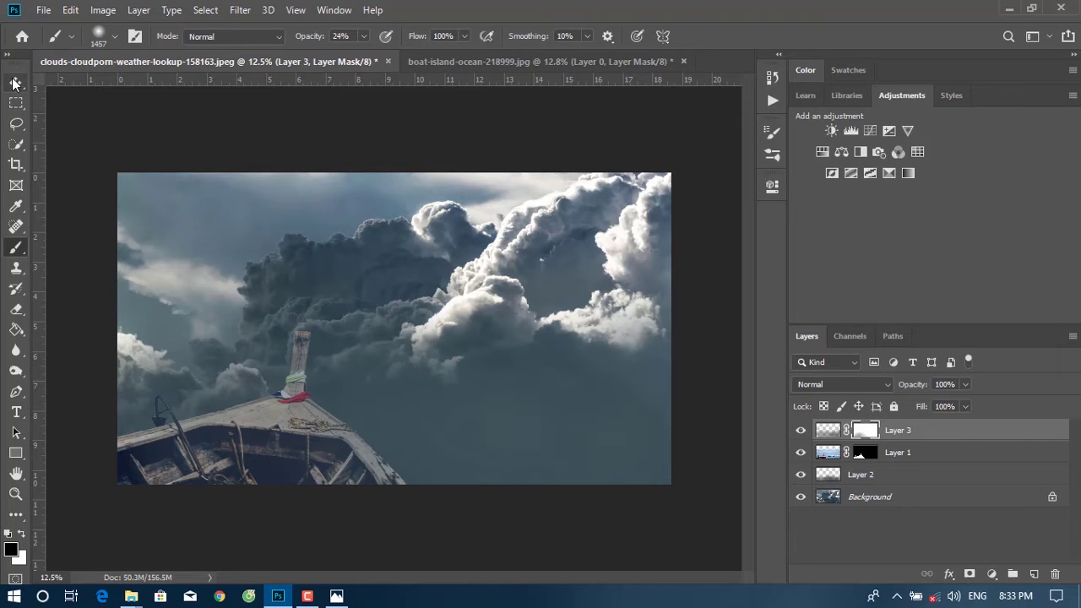
Zoom the cloud scene out to fit and unlock the Background as a regular layer.
left_click(16, 82)
scroll(346, 363, "up", 2)
scroll(394, 353, "down", 4)
scroll(387, 363, "down", 1)
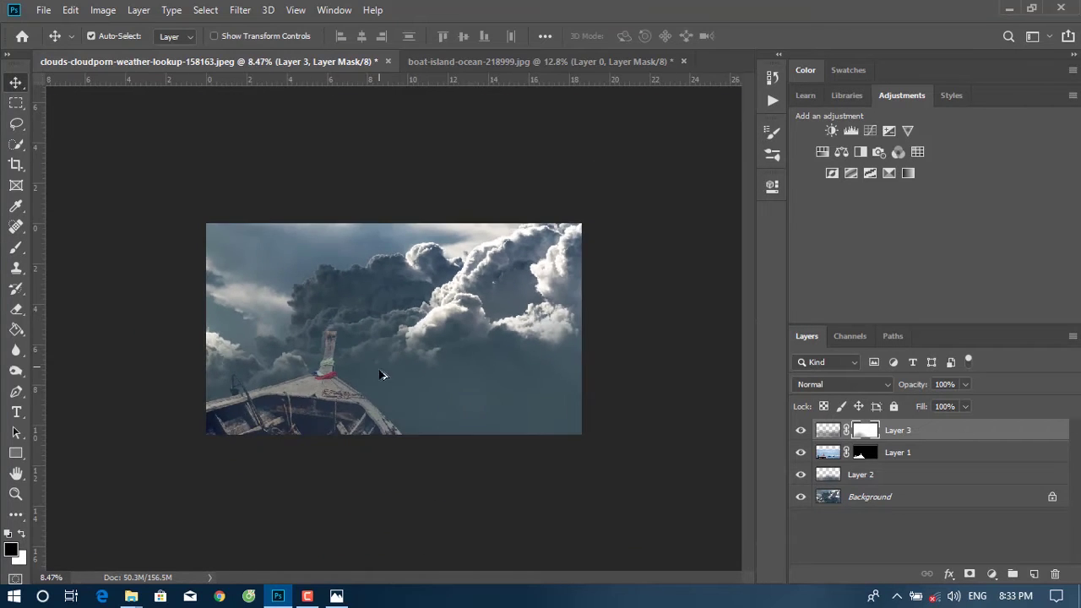
scroll(377, 396, "up", 3)
scroll(418, 409, "down", 1)
scroll(458, 396, "up", 1)
scroll(454, 390, "down", 2)
scroll(437, 369, "down", 1)
scroll(413, 368, "up", 2)
scroll(460, 372, "down", 1)
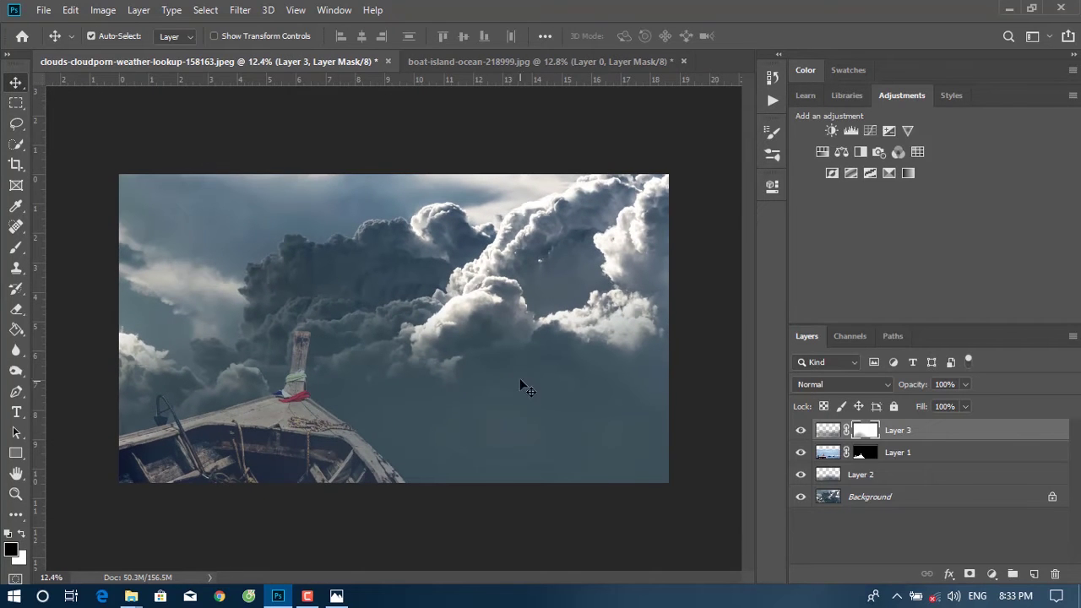
left_click(898, 453)
double_click(895, 497)
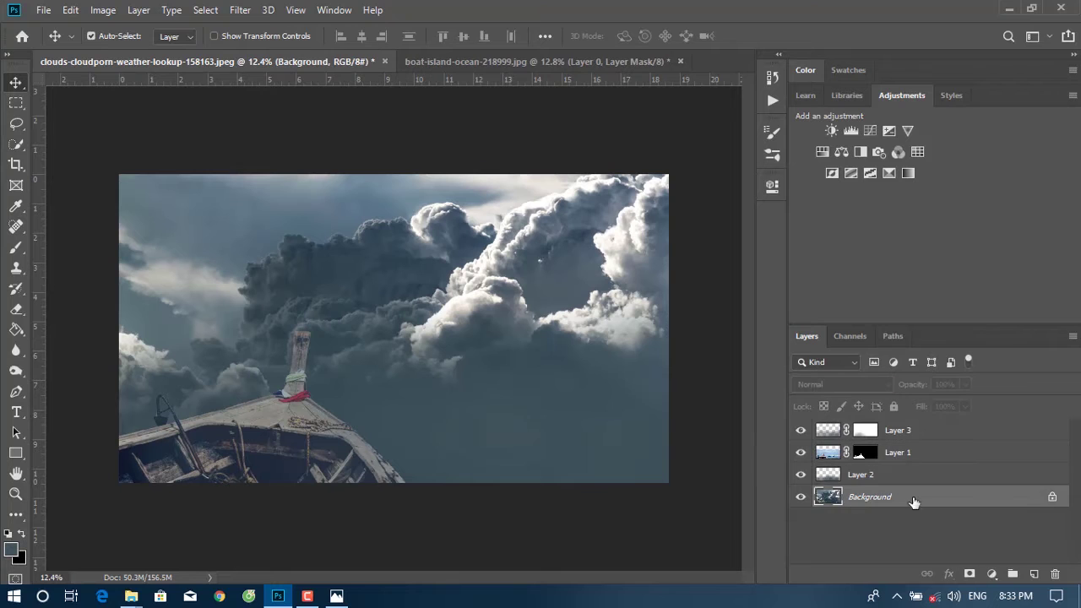
Confirm the Background as Layer 0 and set up a 2165 px Clone Stamp brush.
left_click(664, 193)
key("s")
right_click(504, 364)
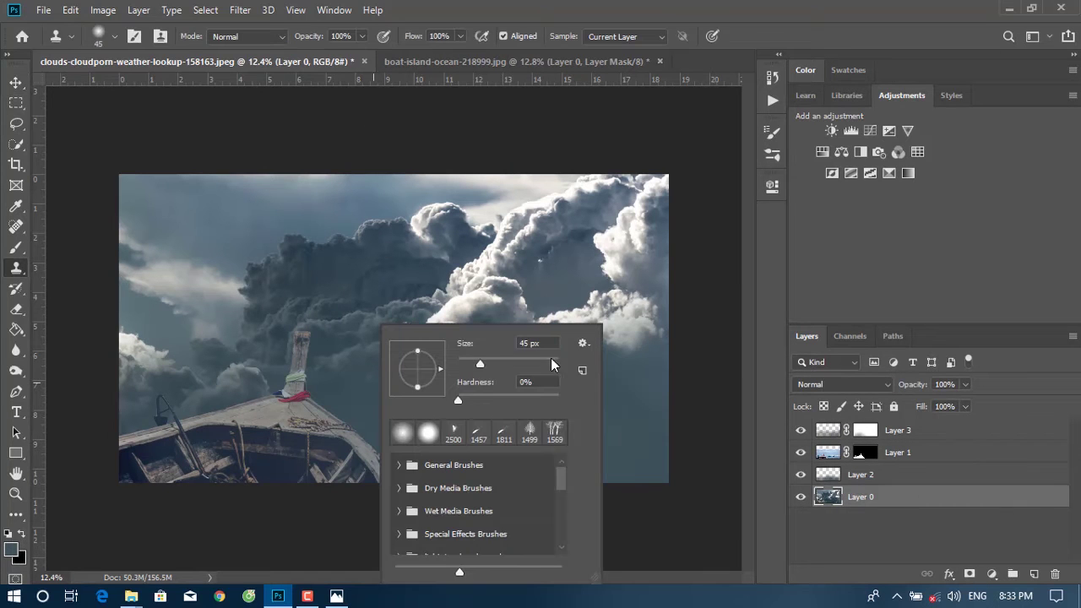
type("417")
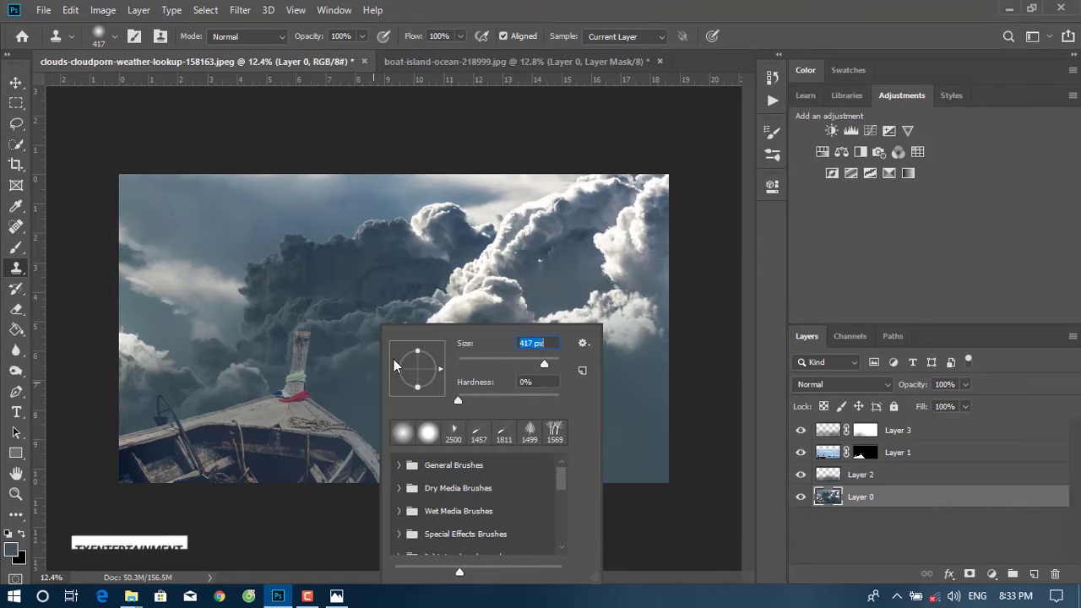
left_click(350, 358)
left_click(525, 243)
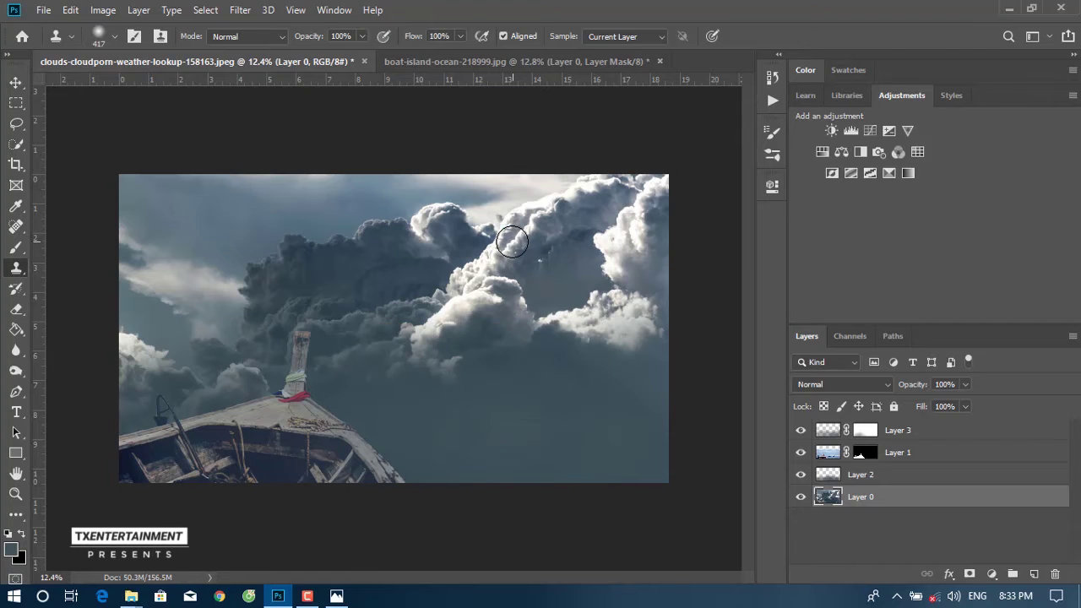
right_click(345, 309)
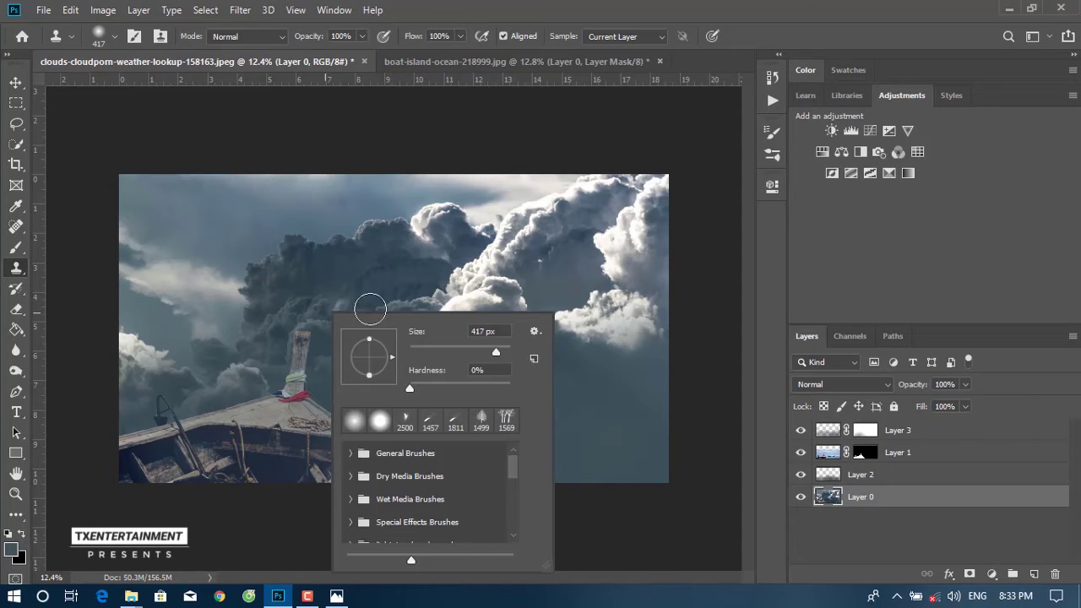
left_click(504, 354)
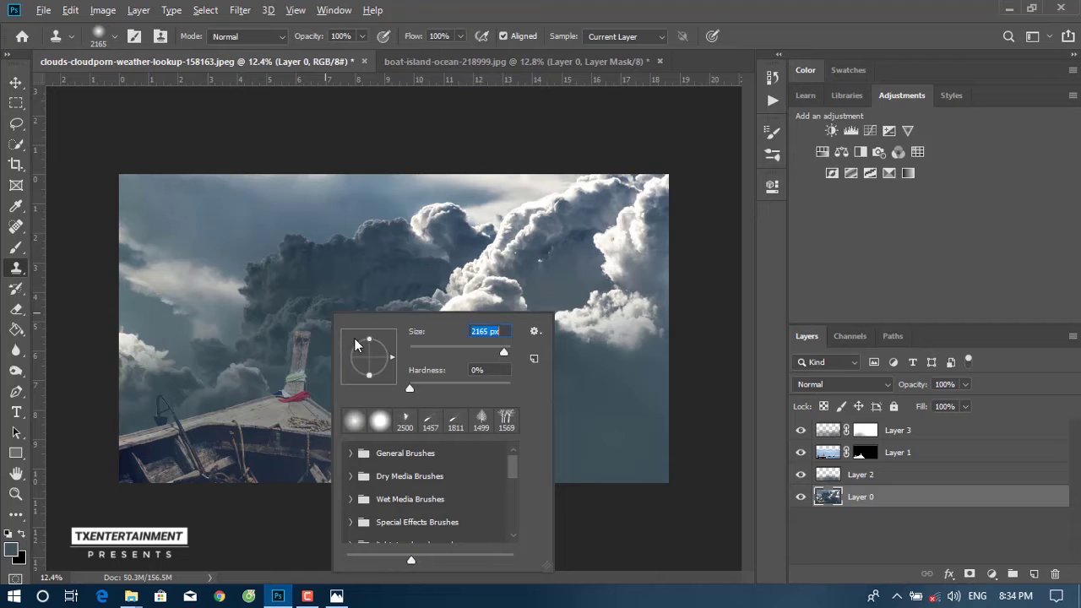
left_click(334, 302)
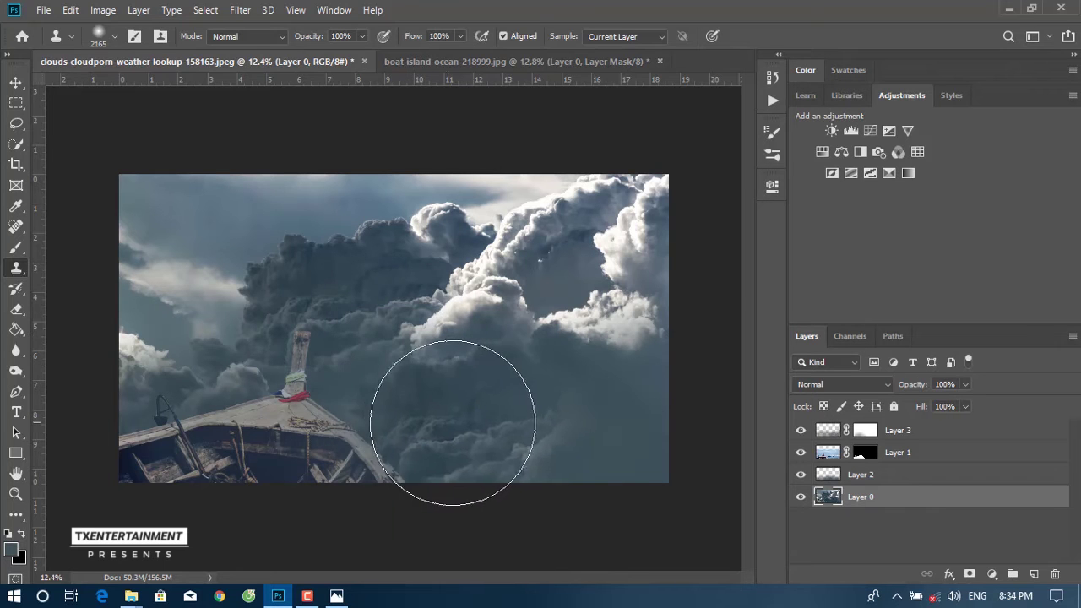
Clone bright clouds into the lower-right sky, then hide Layer 2.
left_click_drag(712, 429, 582, 428)
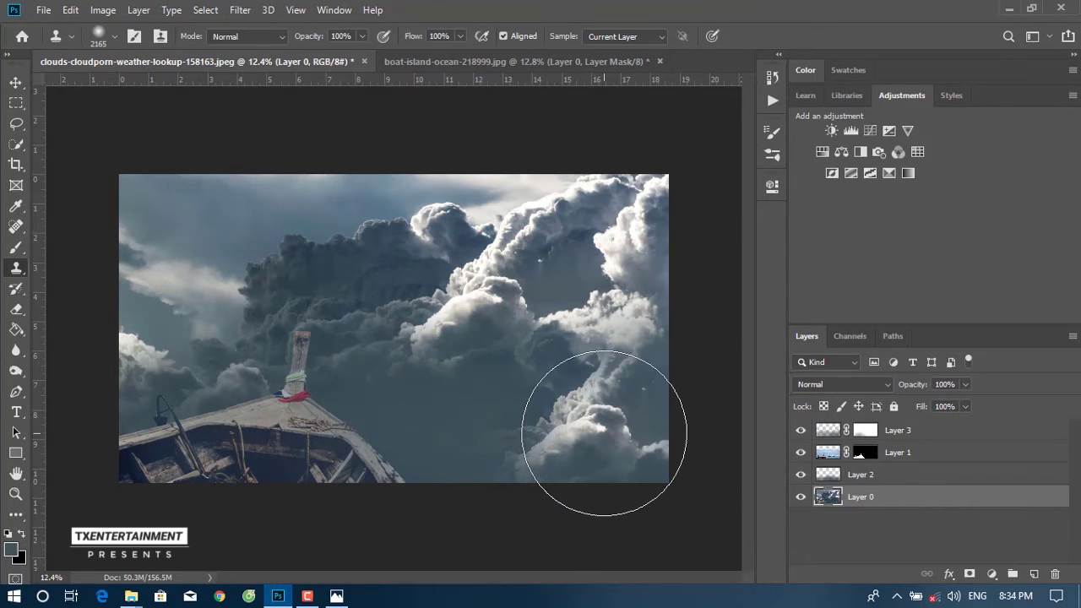
key("ctrl+z")
left_click_drag(398, 357, 589, 413)
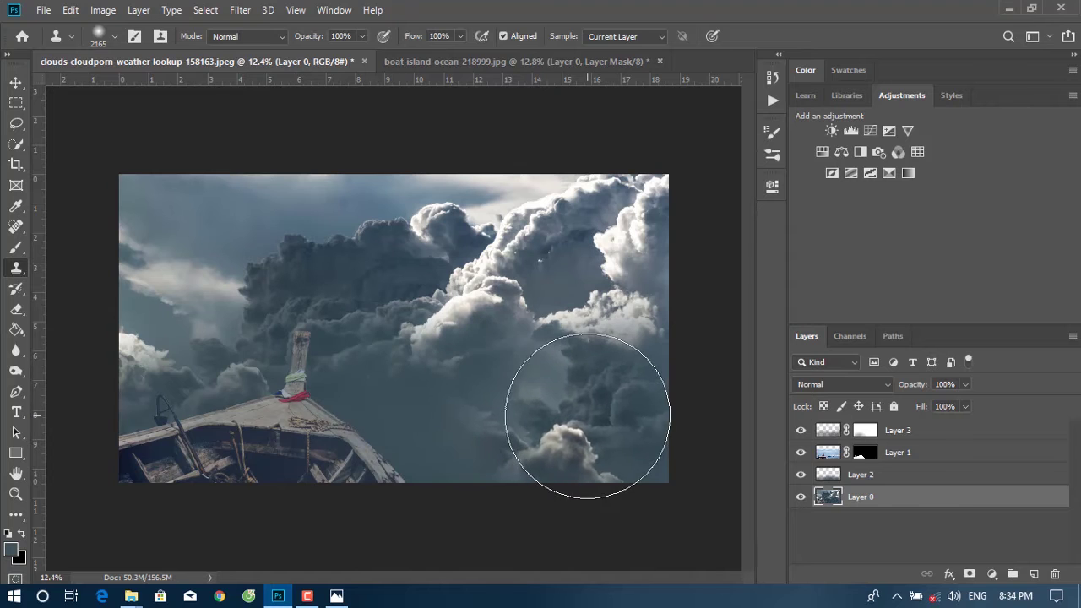
key("ctrl+z")
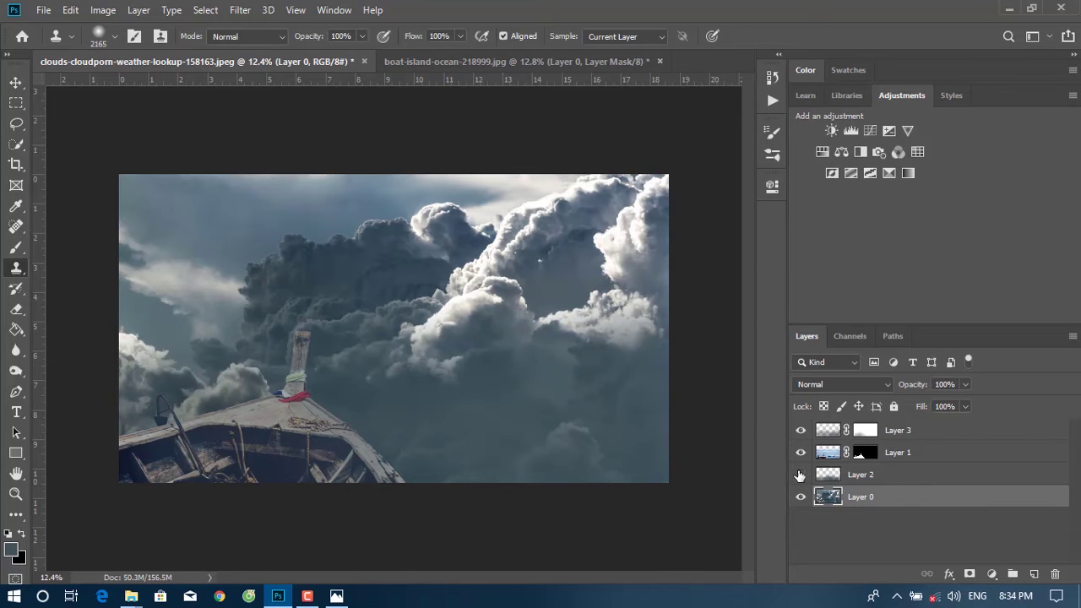
left_click(800, 476)
Show Layer 2 again at 100% opacity and set its blend mode to Screen.
left_click(800, 475)
left_click(860, 478)
left_click_drag(956, 389, 920, 408)
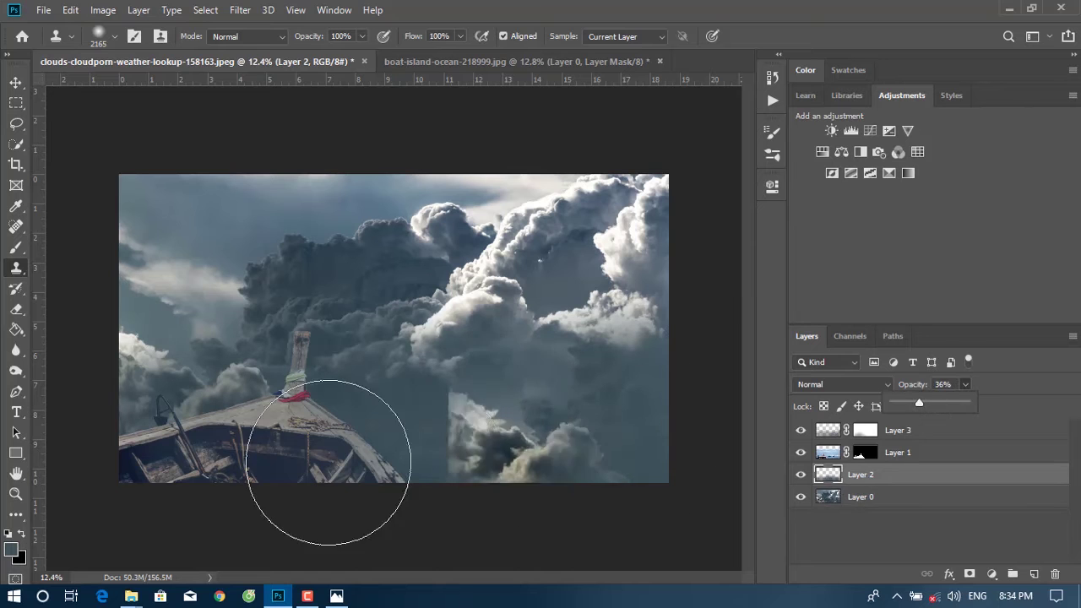
left_click(16, 82)
left_click(965, 384)
left_click_drag(965, 403, 1021, 409)
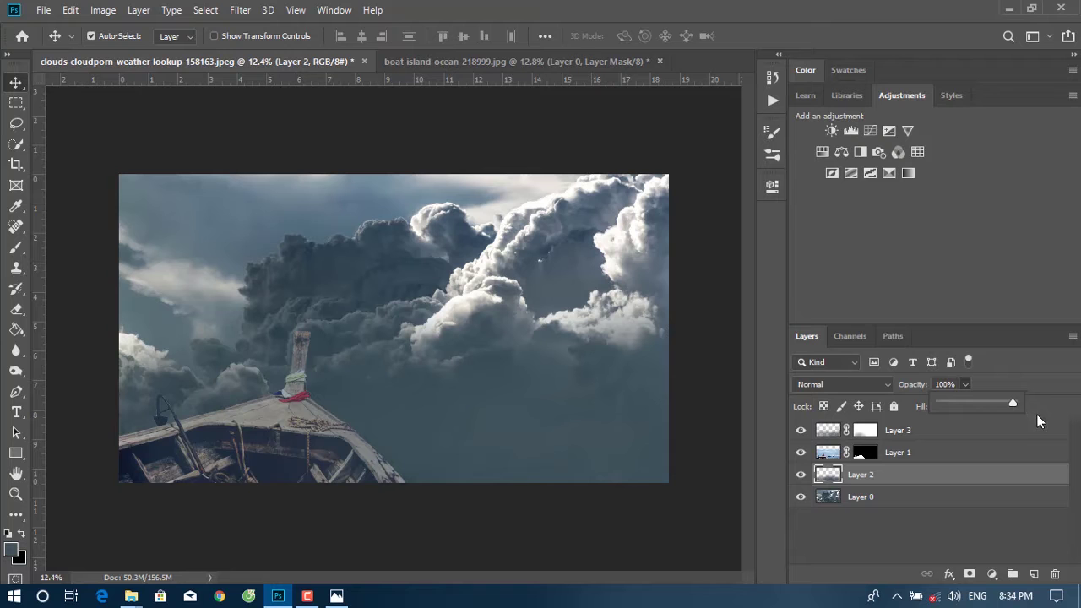
left_click(845, 384)
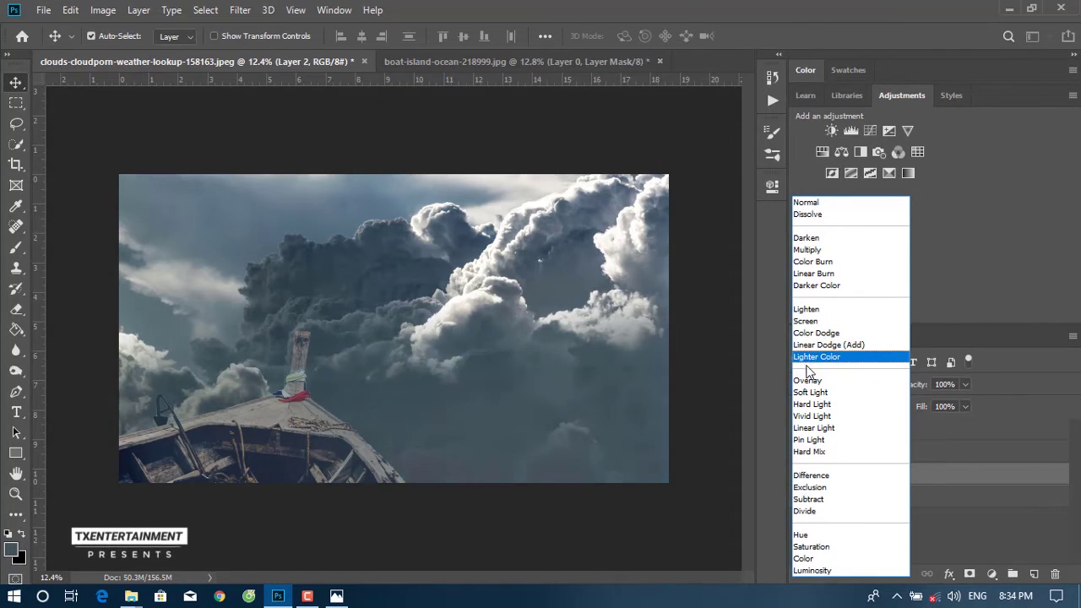
left_click(806, 321)
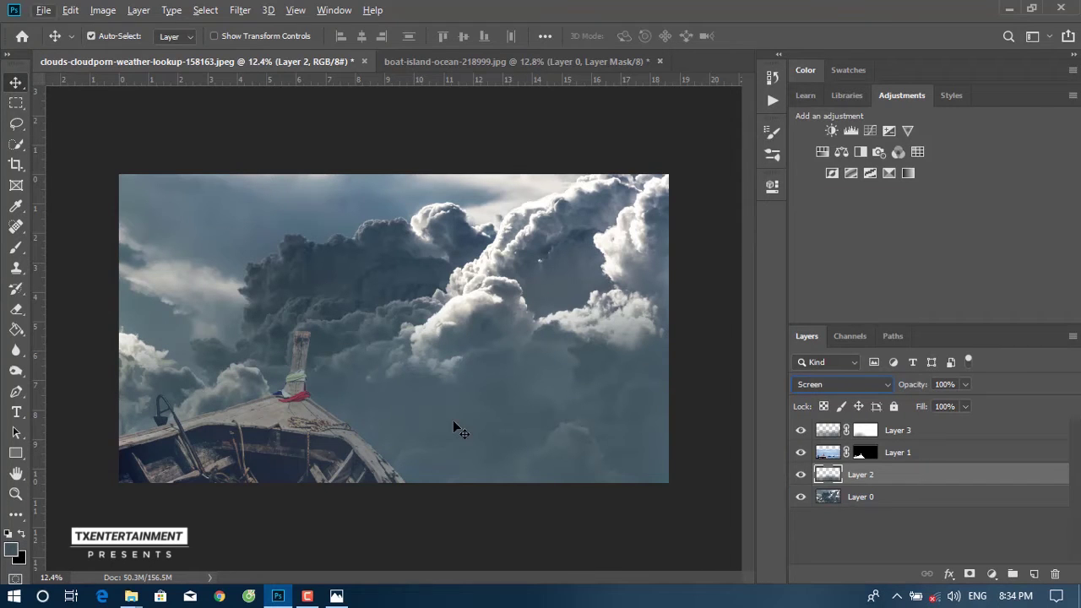
left_click(552, 321)
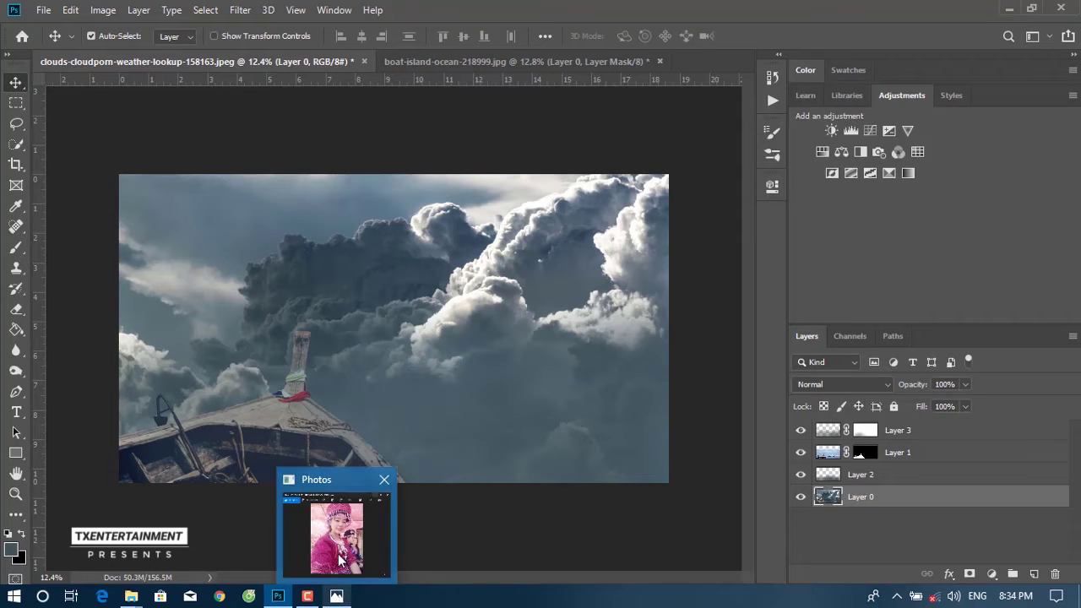
Open the E:\IMG download\IMG folder and pick the pink-hat woman's photo.
mouse_move(131, 596)
left_click(178, 528)
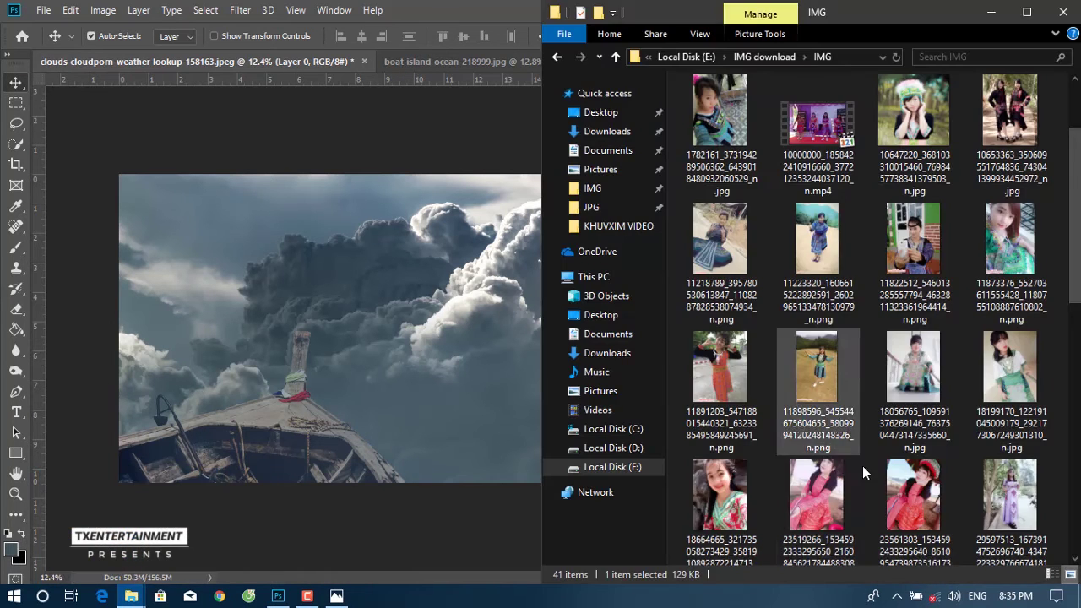
scroll(820, 452, "down", 5)
mouse_move(793, 273)
left_mouse_down()
mouse_move(479, 172)
mouse_move(426, 67)
left_mouse_up()
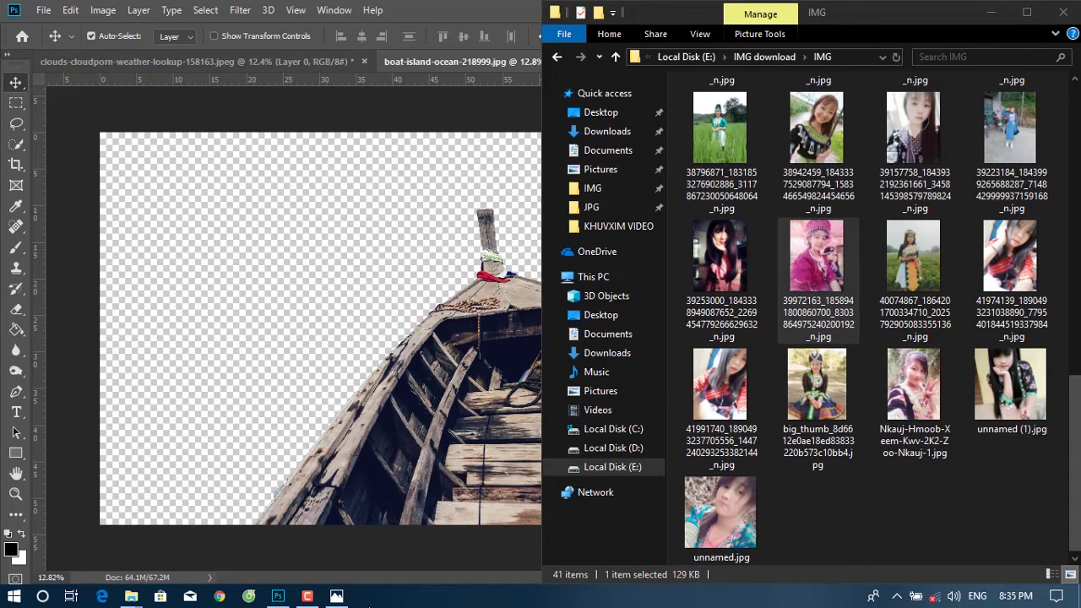
mouse_move(131, 597)
left_click(188, 502)
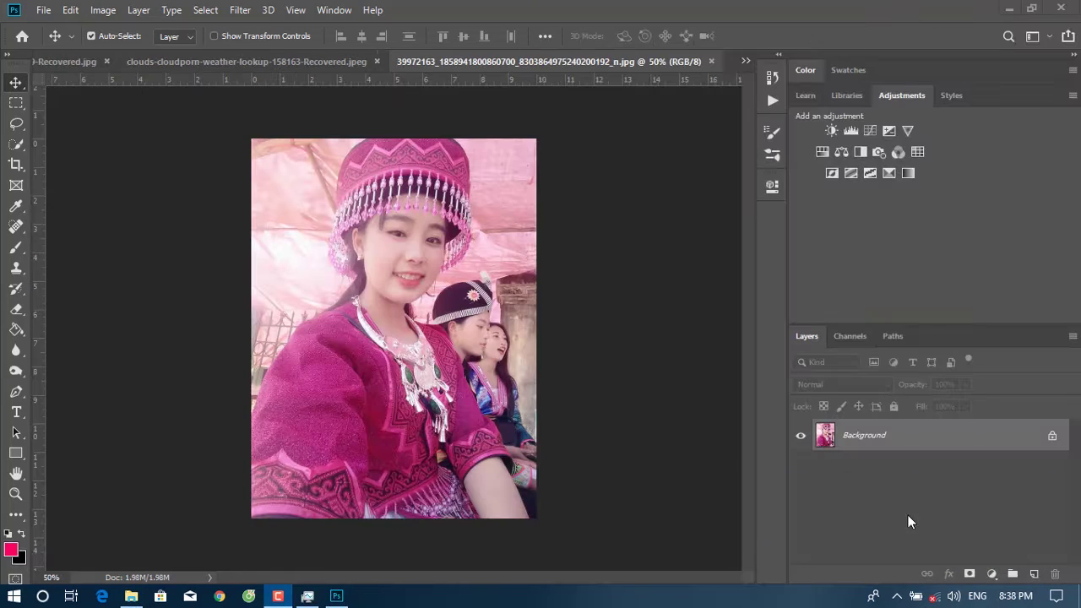
Select Subject on the portrait and copy the selected people to a new layer with Ctrl+J.
left_click(203, 16)
left_click(252, 198)
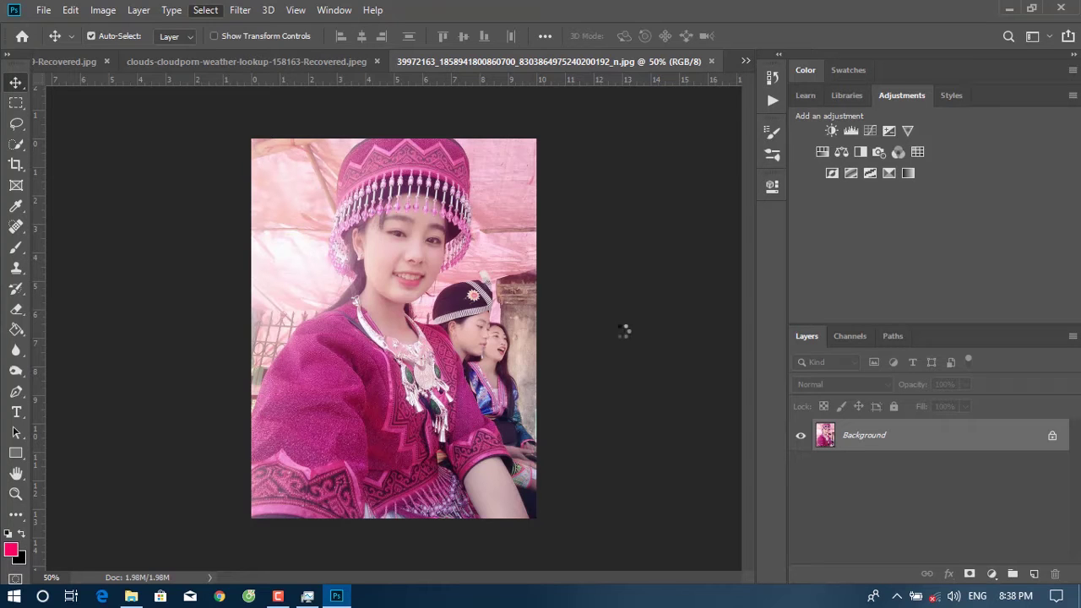
left_click_drag(947, 440, 1035, 573)
left_click(663, 182)
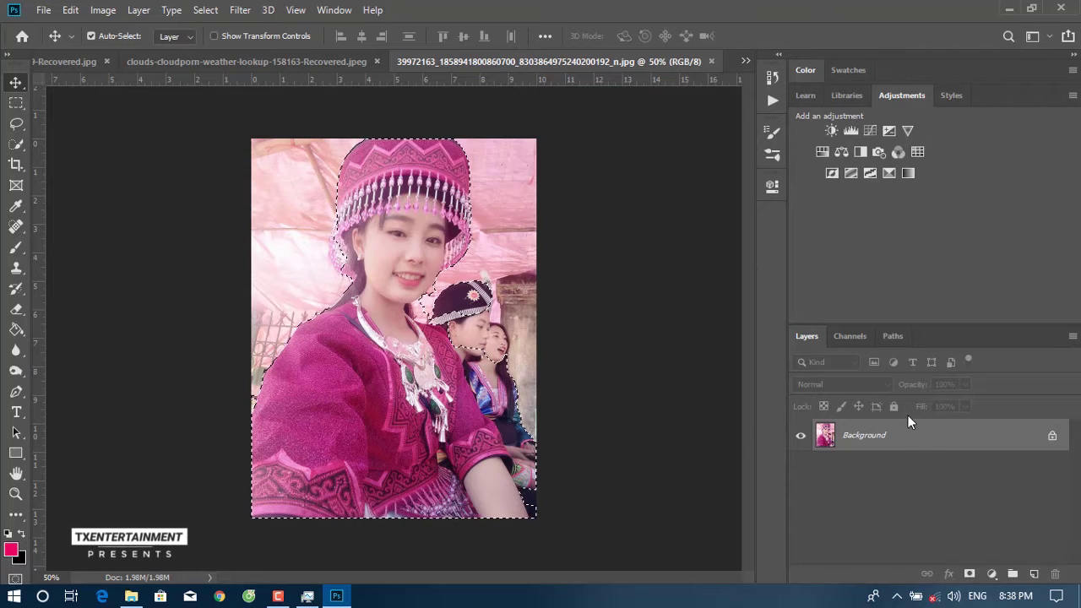
key("ctrl+j")
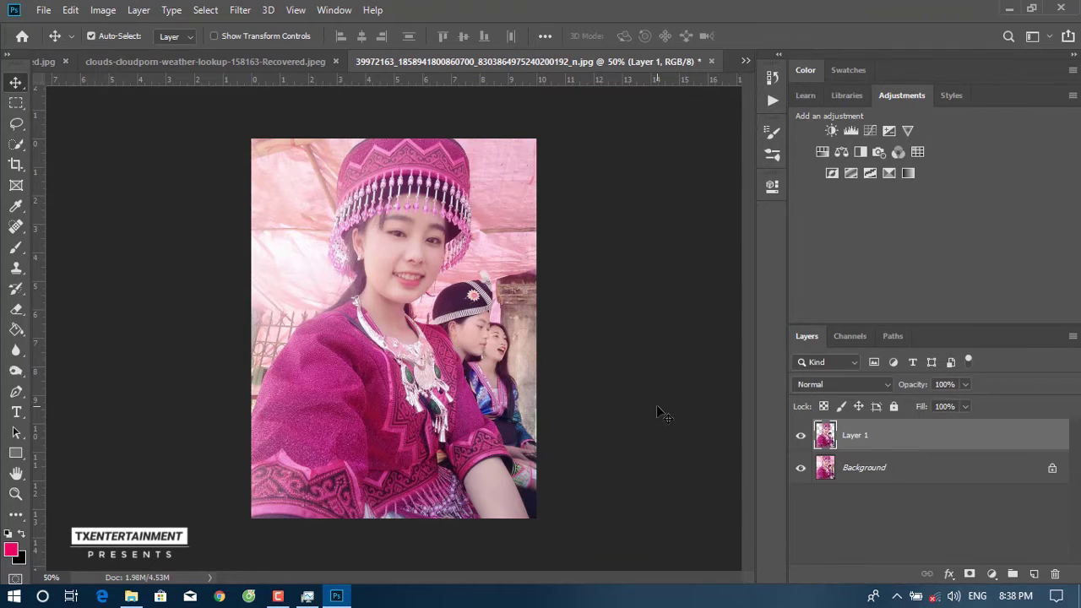
left_click(801, 470)
left_click(801, 467)
left_click(801, 467)
Revert to the Select Subject state in History and begin subtracting the second girl.
left_click(343, 66)
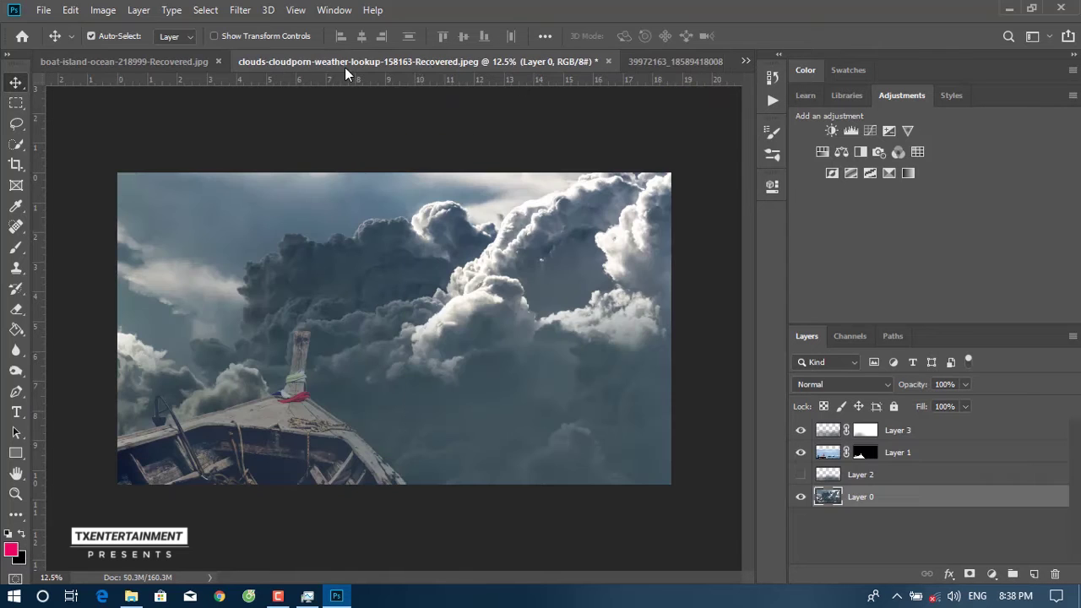
left_click(674, 57)
left_click(772, 78)
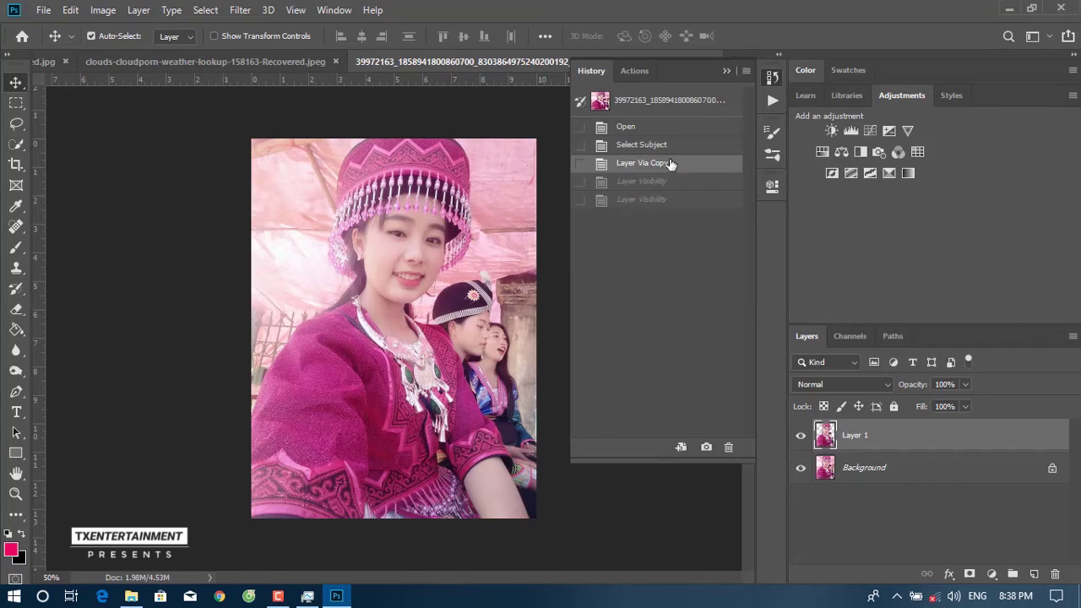
left_click(643, 144)
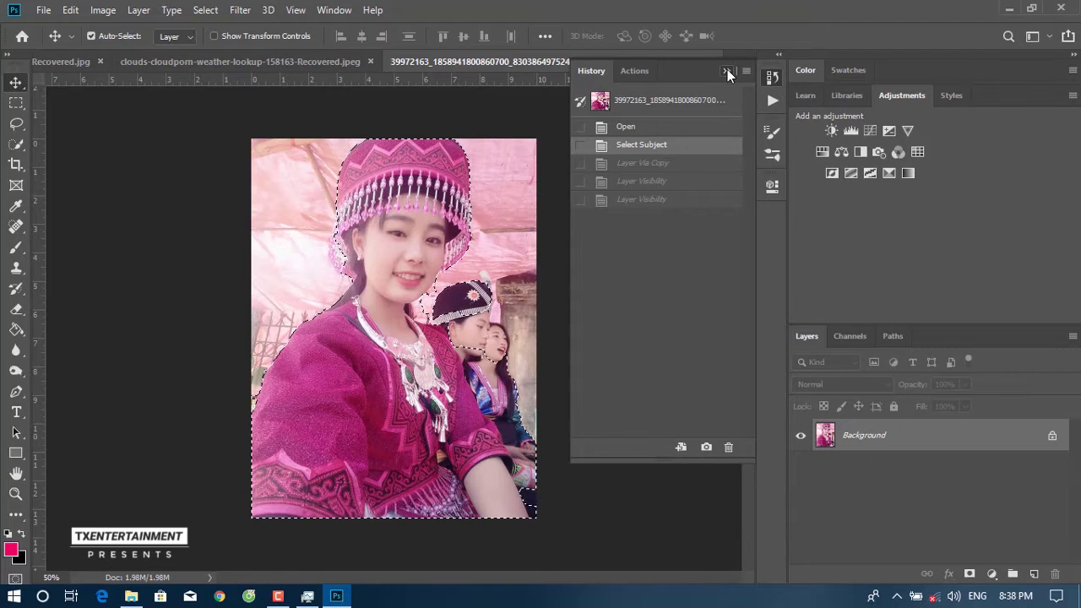
left_click(727, 70)
left_click(16, 144)
left_click_drag(452, 304, 491, 345)
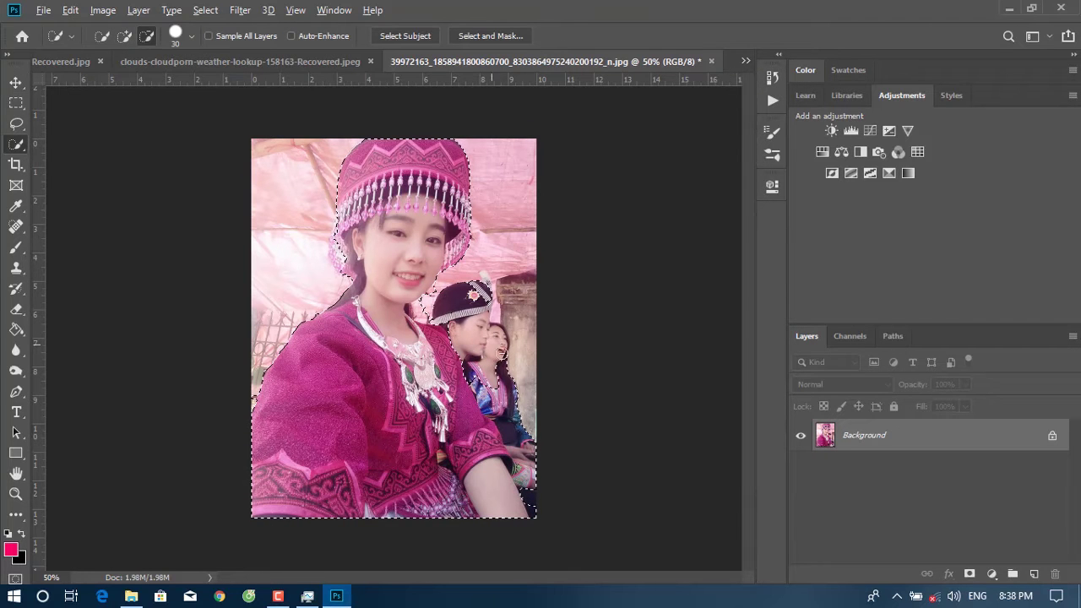
Trim the second girl's hat and hair, tidy the ear edge, and mask Layer 0.
scroll(460, 351, "up", 3)
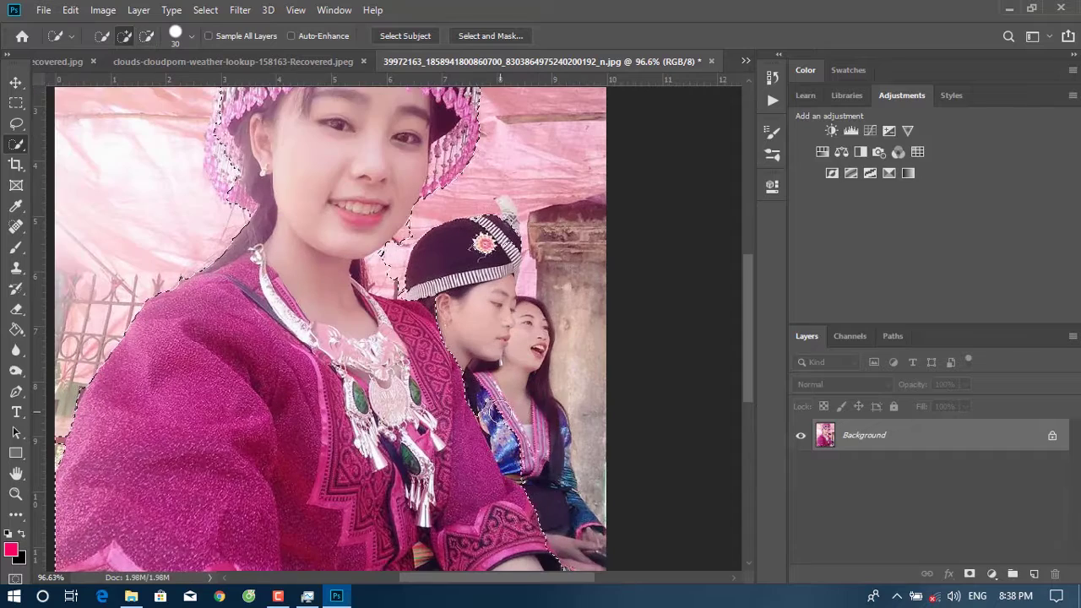
mouse_move(520, 483)
left_mouse_down()
mouse_move(400, 278)
mouse_move(504, 217)
left_mouse_up()
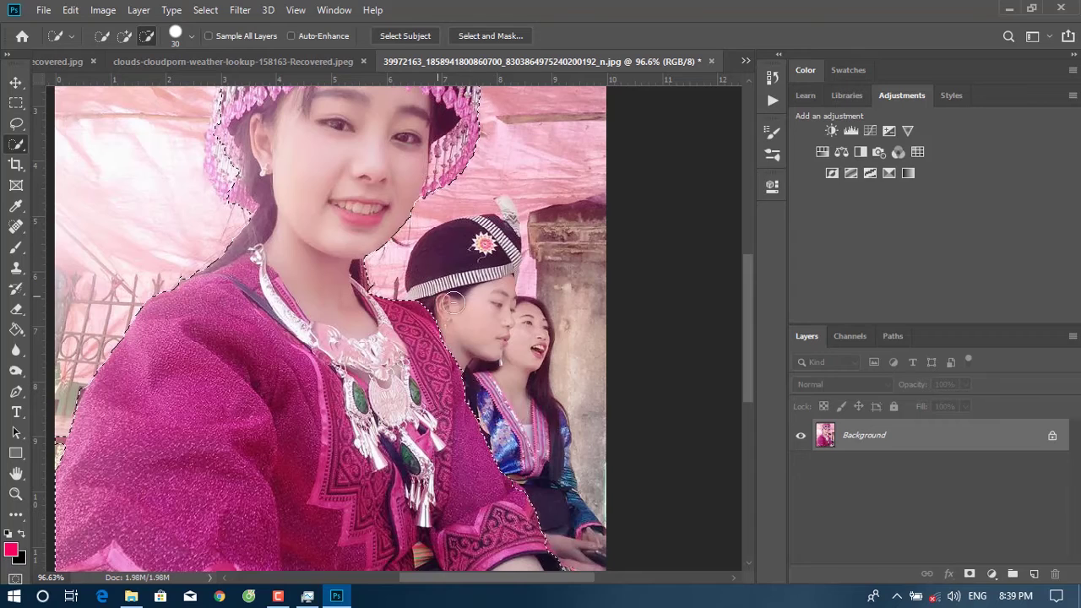
scroll(251, 282, "down", 1)
scroll(252, 281, "down", 1)
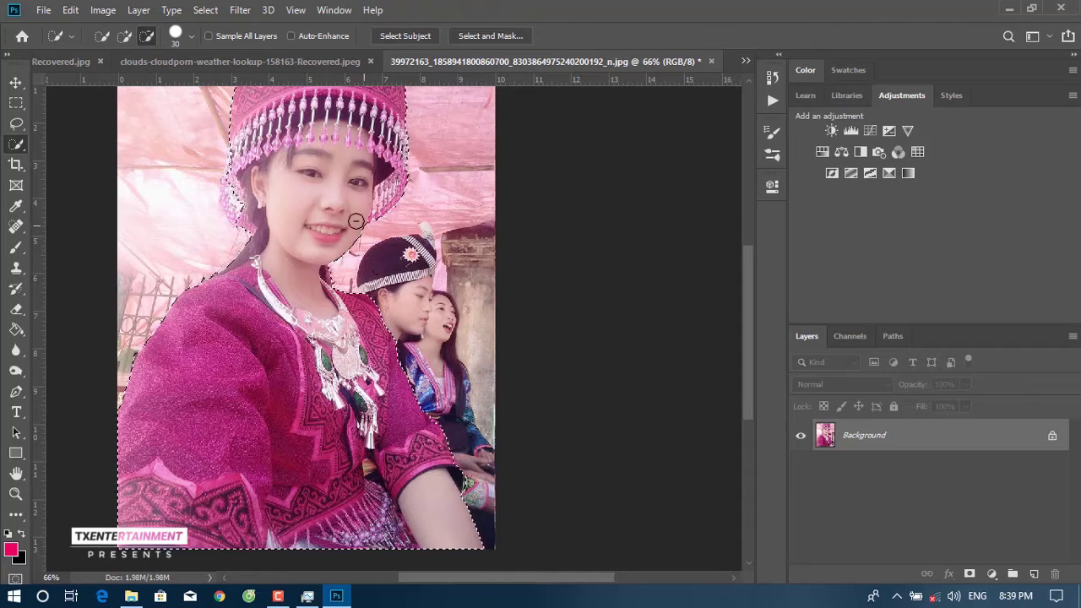
scroll(273, 246, "up", 2)
left_click_drag(237, 308, 234, 322)
scroll(234, 322, "down", 2)
left_click(970, 574)
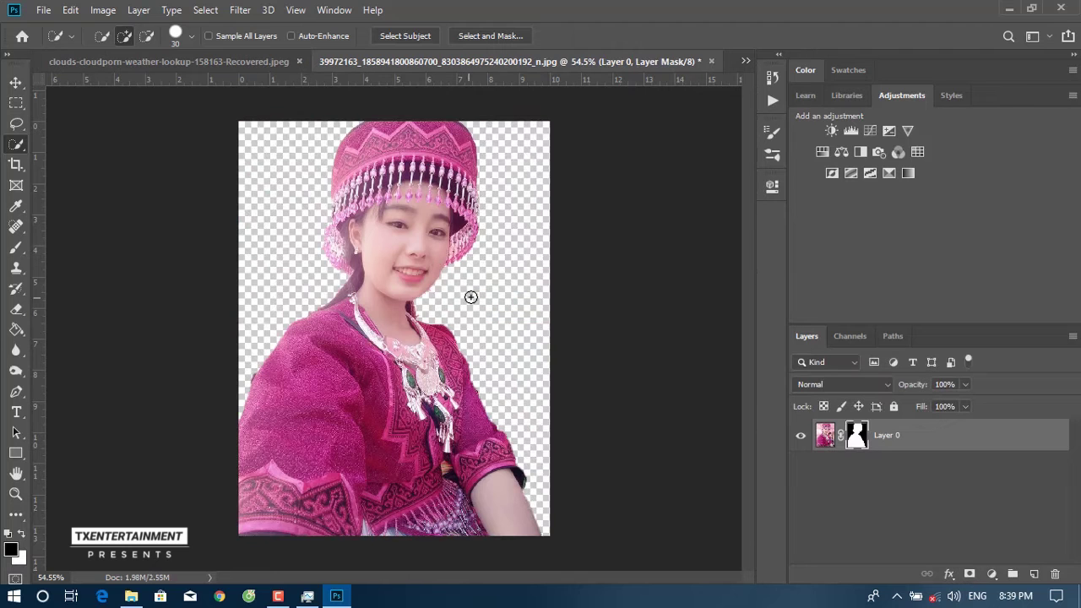
Bring the pink-hat woman into the clouds document as the top layer, re-showing Layer 2.
left_click(15, 82)
mouse_move(380, 338)
left_mouse_down()
mouse_move(224, 75)
mouse_move(224, 420)
left_mouse_up()
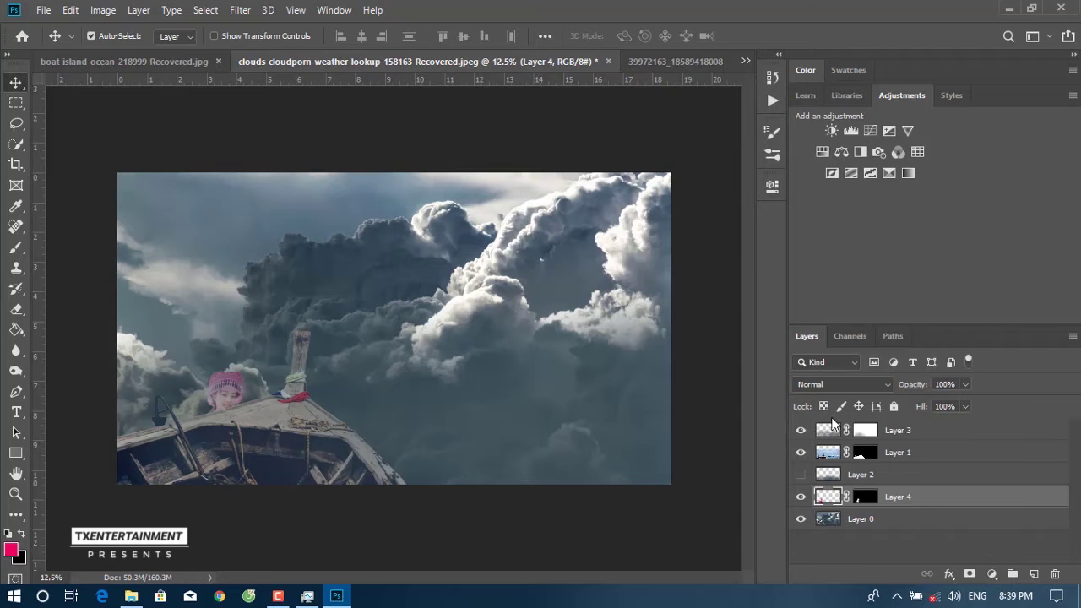
left_click_drag(921, 497, 927, 430)
left_click(801, 497)
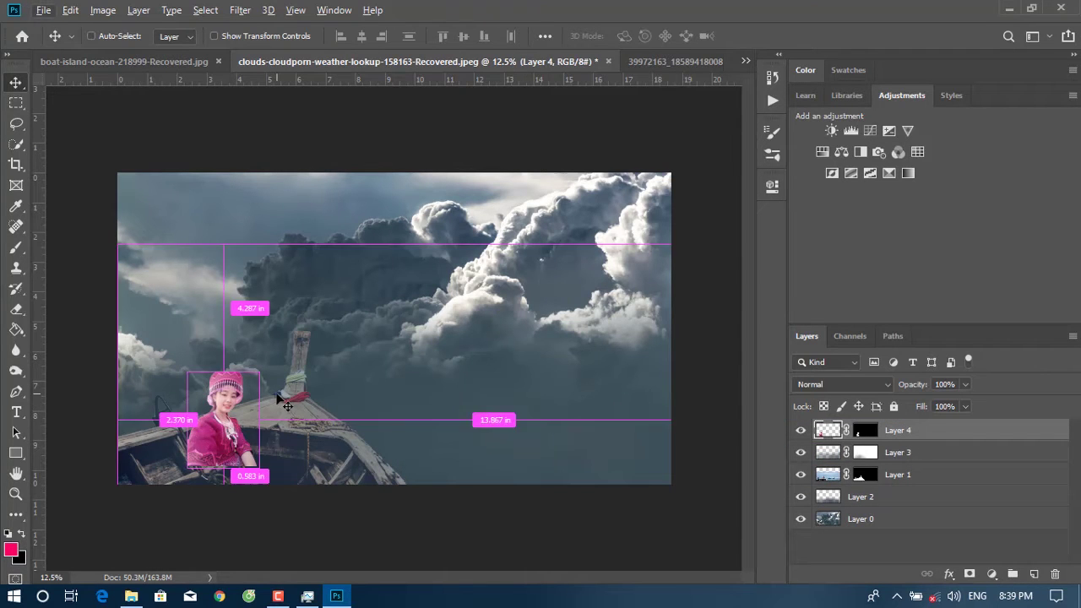
Enlarge the woman to 257.39% and place her along the lower-left edge over the boat.
key("ctrl+t")
left_click_drag(258, 370, 369, 222)
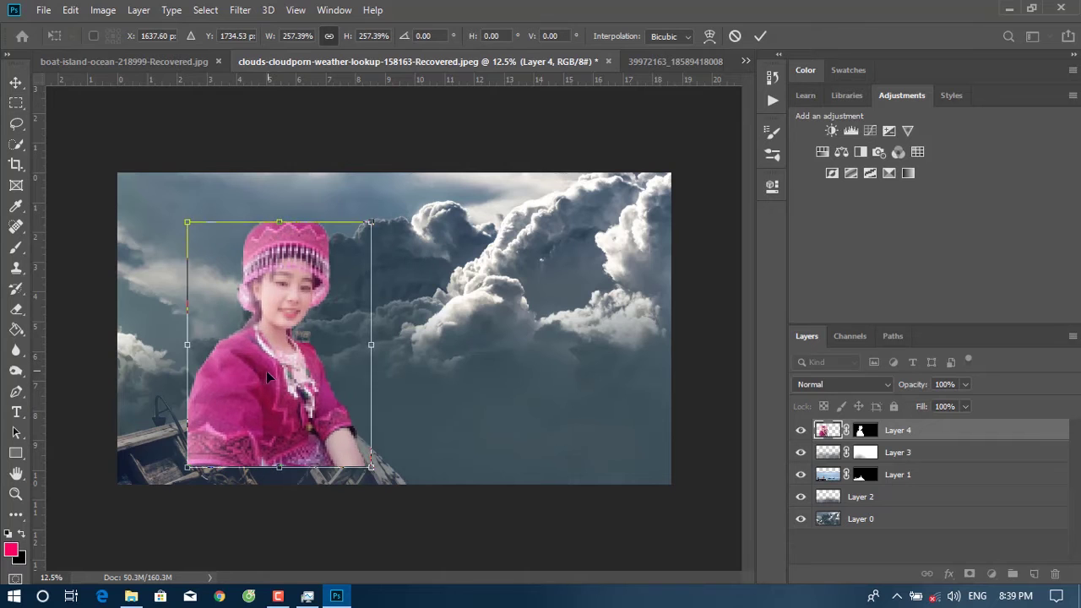
left_click_drag(266, 371, 196, 387)
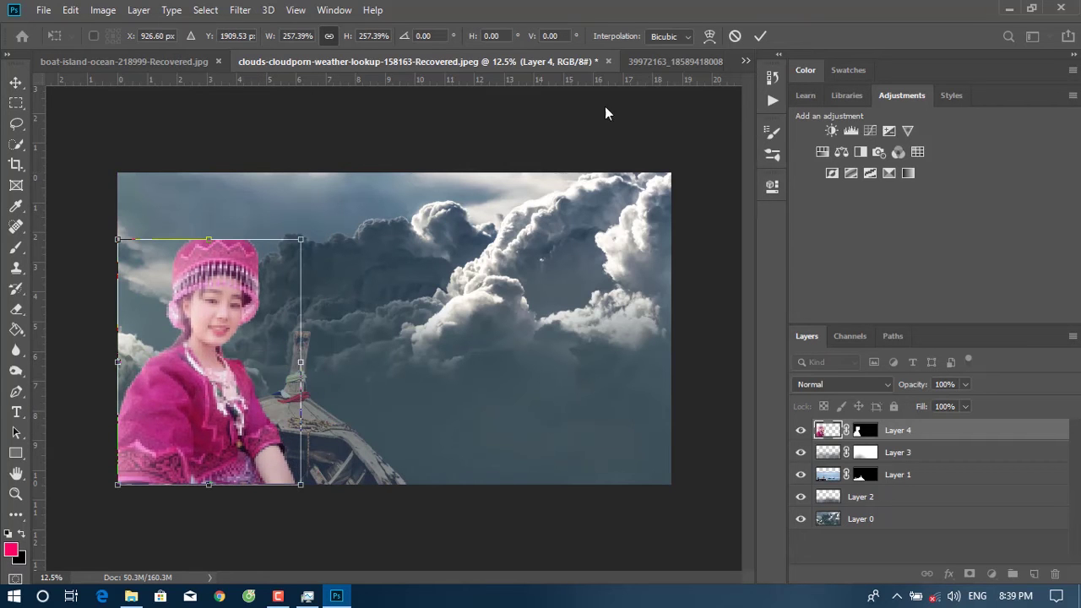
left_click(760, 36)
Toggle the woman's layer off and on to compare, then zoom in on the scene.
left_click(800, 432)
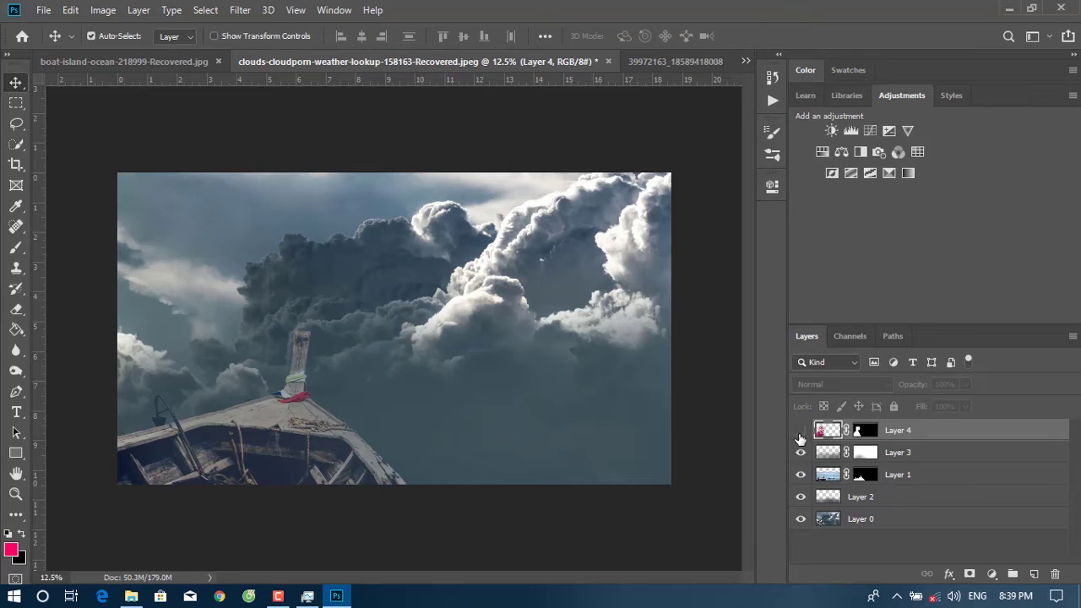
left_click(800, 432)
scroll(271, 314, "up", 2)
scroll(254, 313, "up", 2)
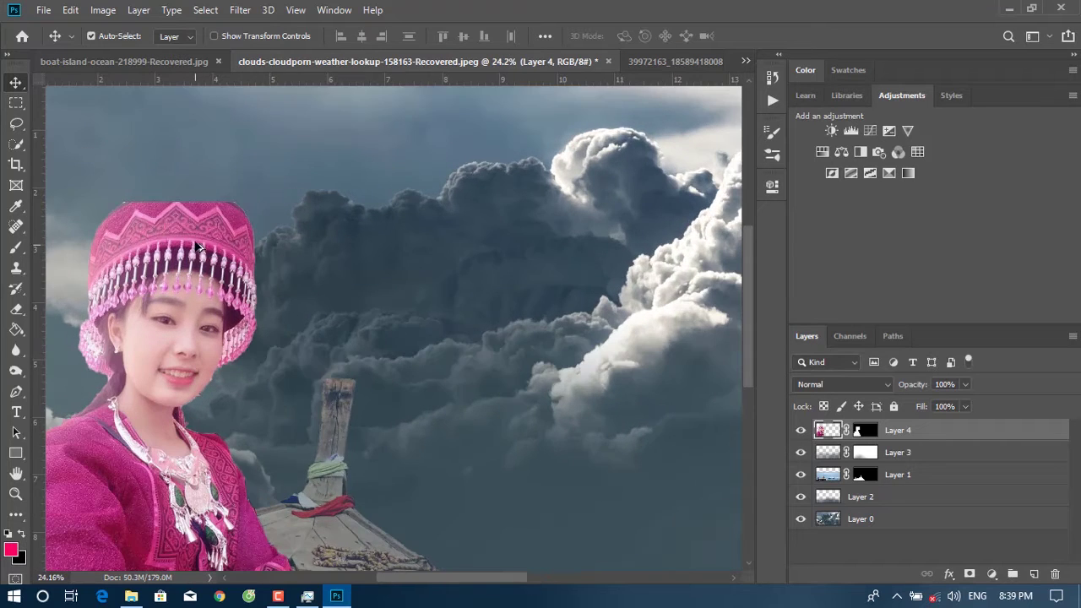
scroll(211, 310, "down", 2)
scroll(174, 312, "up", 1)
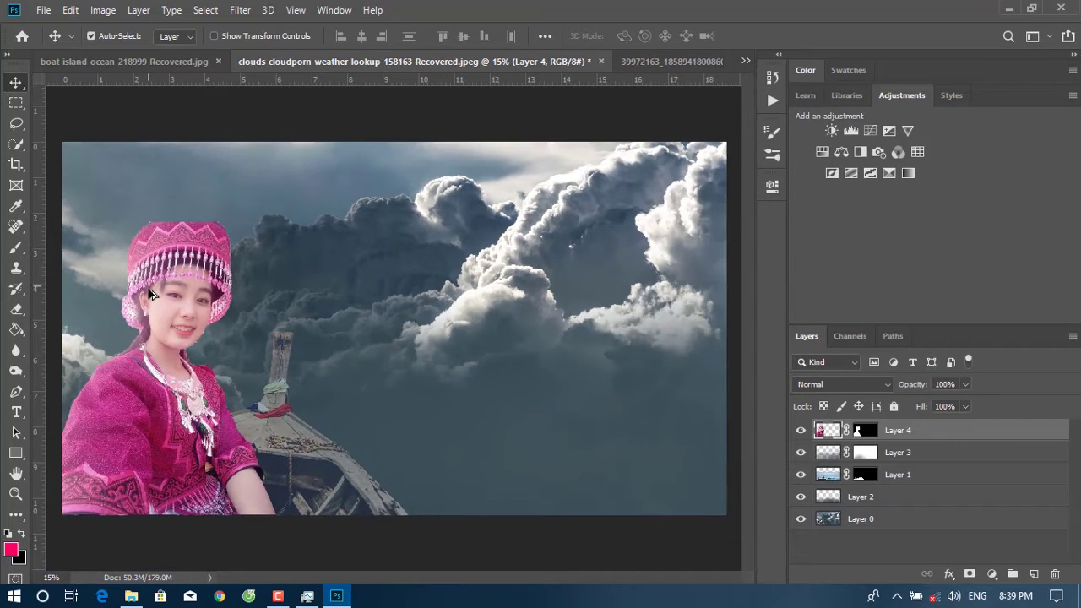
scroll(156, 194, "up", 2)
scroll(119, 186, "up", 4)
scroll(118, 186, "up", 1)
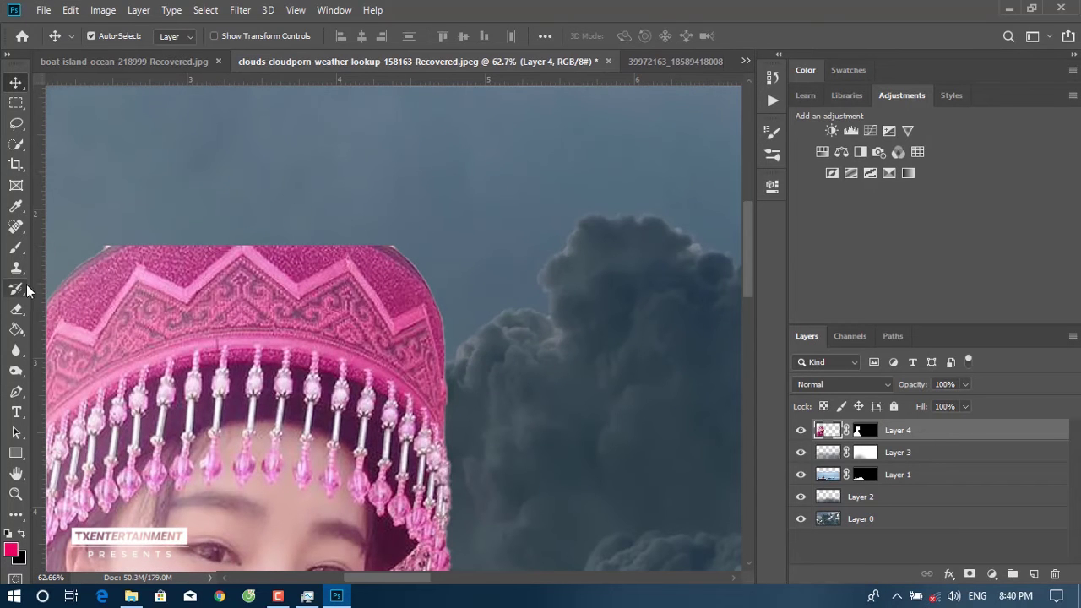
Clone pink hat texture above the flat hat top with a 99 px Clone Stamp.
left_click(16, 269)
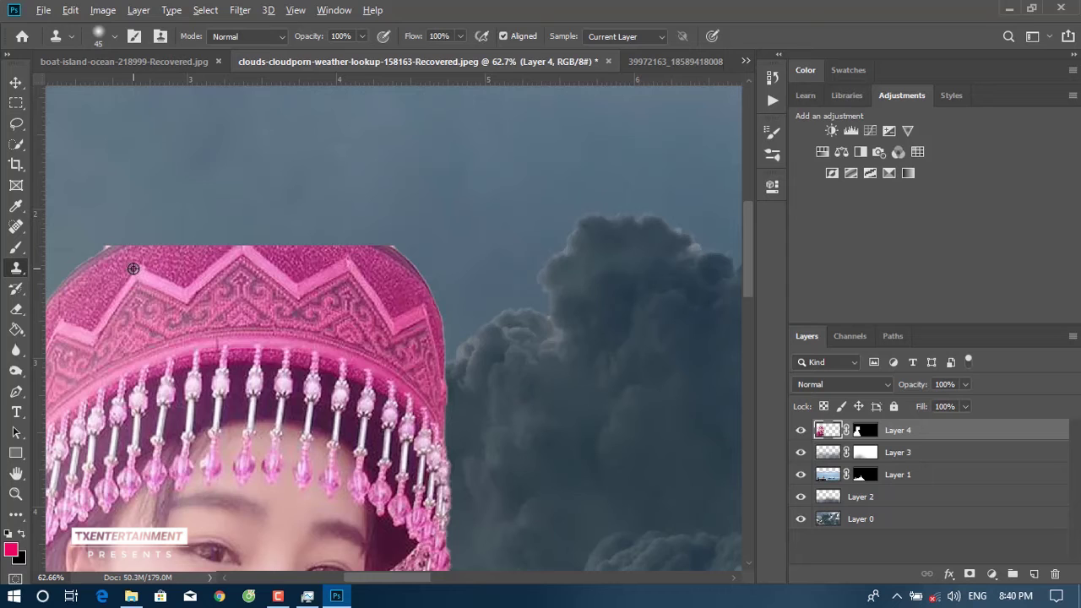
right_click(150, 280)
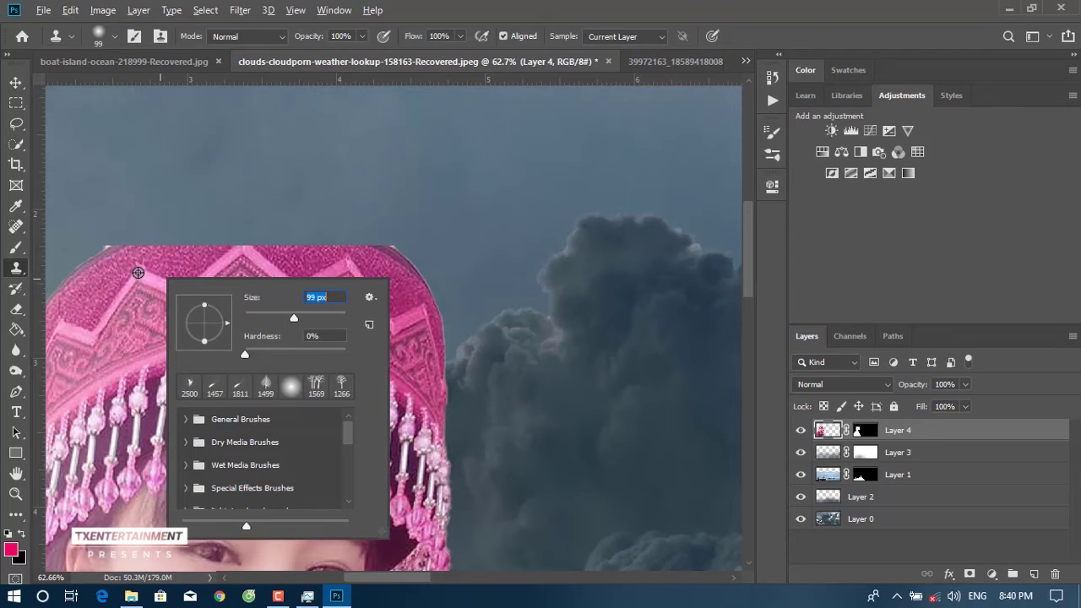
key("Return")
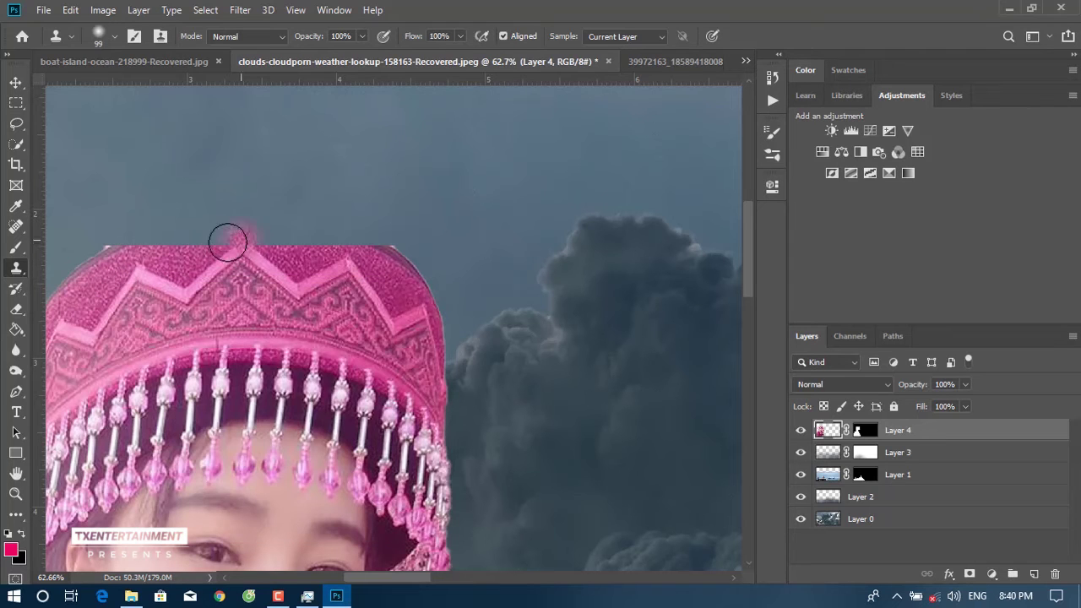
left_click(228, 256, "alt")
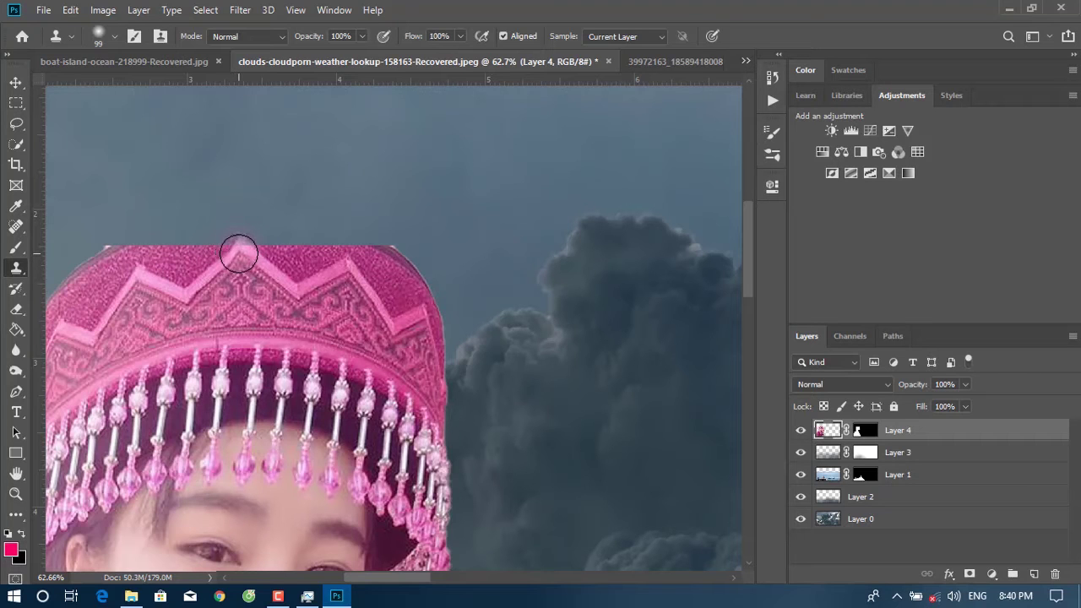
left_click_drag(249, 245, 217, 251)
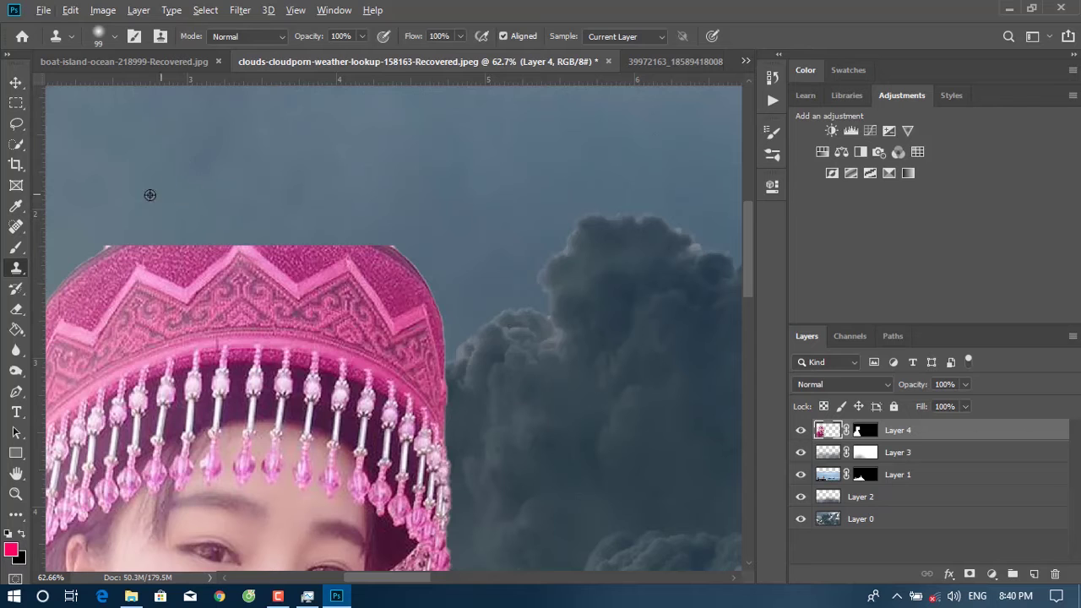
Draw a curved pen path arcing from the hat's top-left corner over its crown.
left_click(24, 82)
left_click(16, 392)
left_click(109, 247)
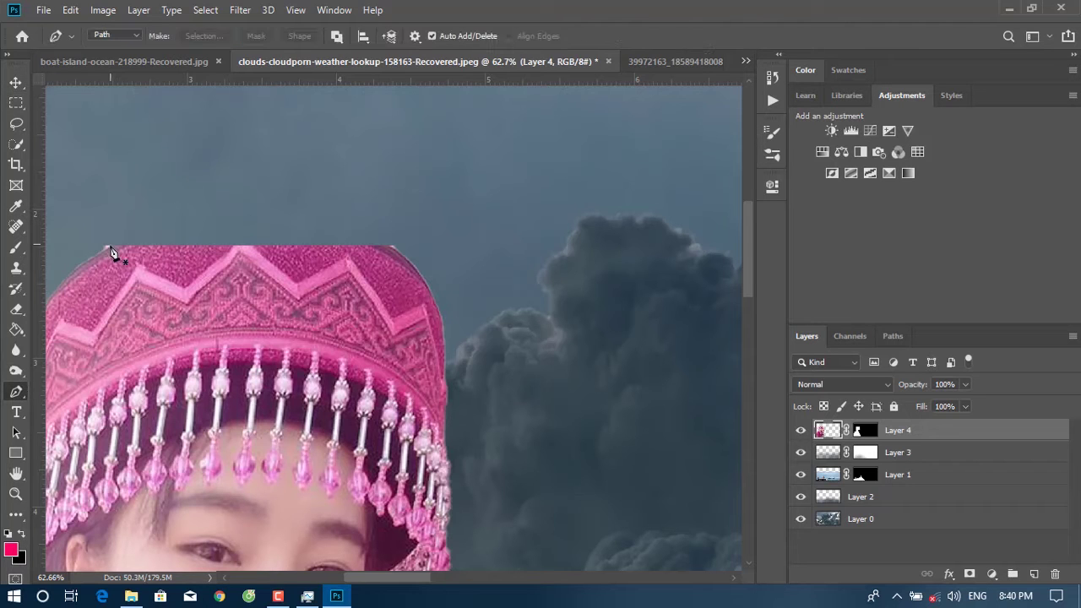
left_click_drag(392, 246, 476, 311)
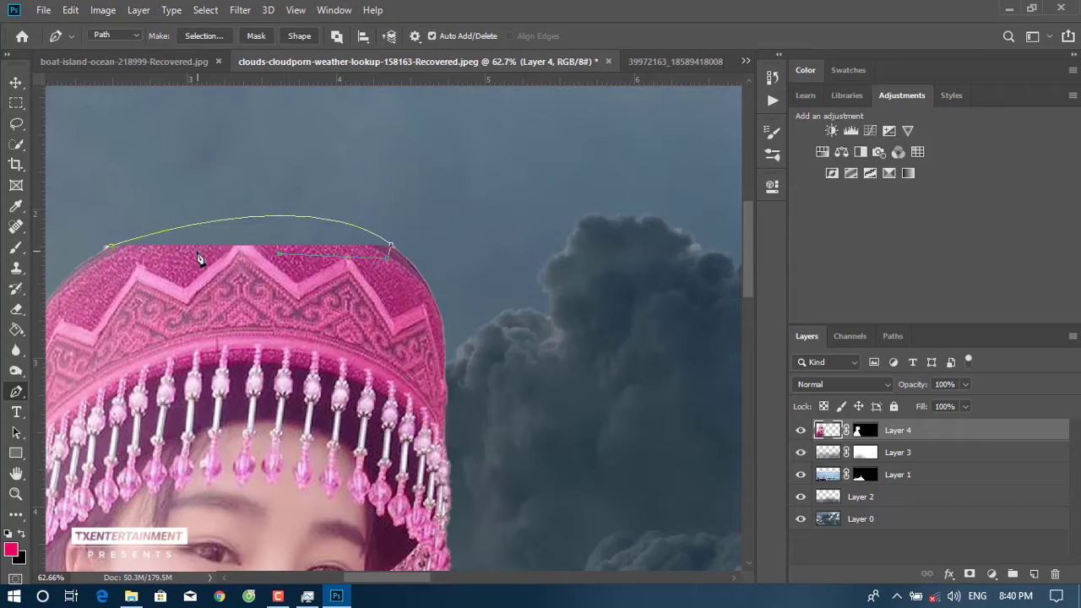
right_click(265, 242)
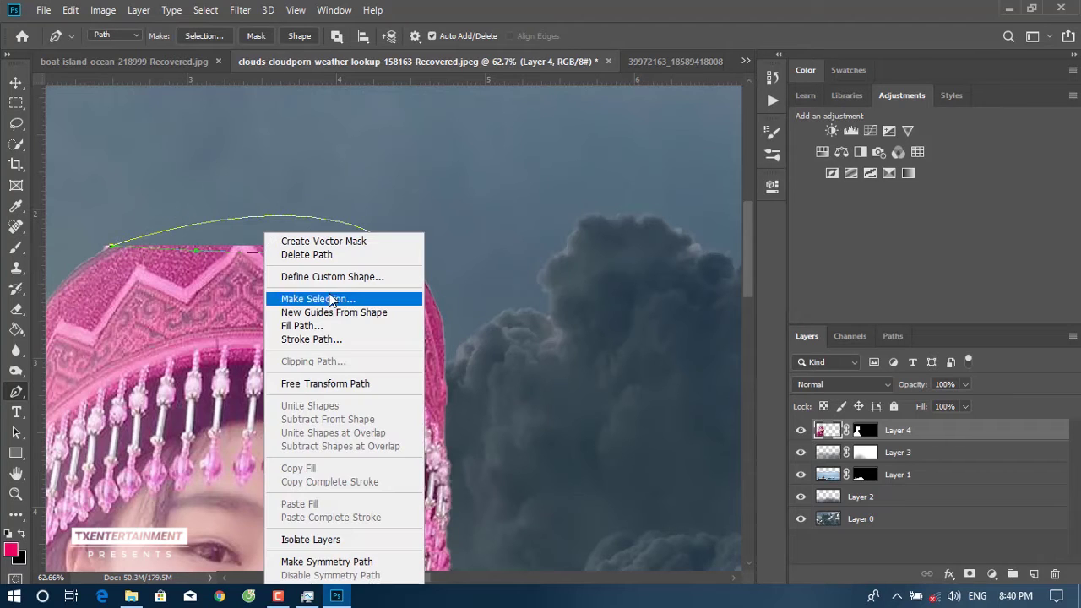
Select the arc path, then copy a small pen-selected embroidery patch to Layer 5.
left_click(355, 297)
left_click(621, 145)
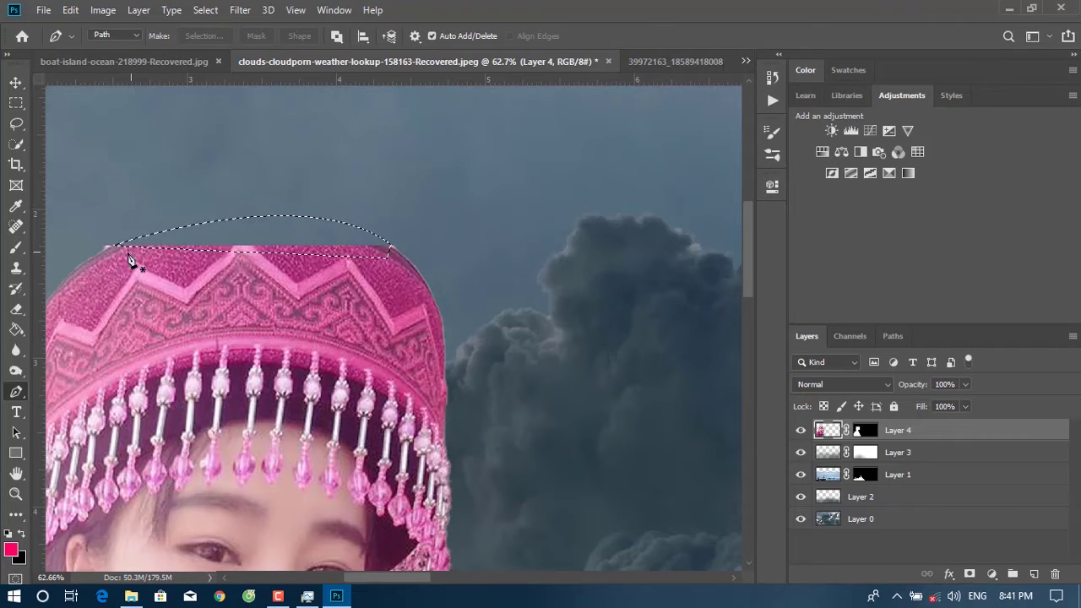
left_click(74, 294)
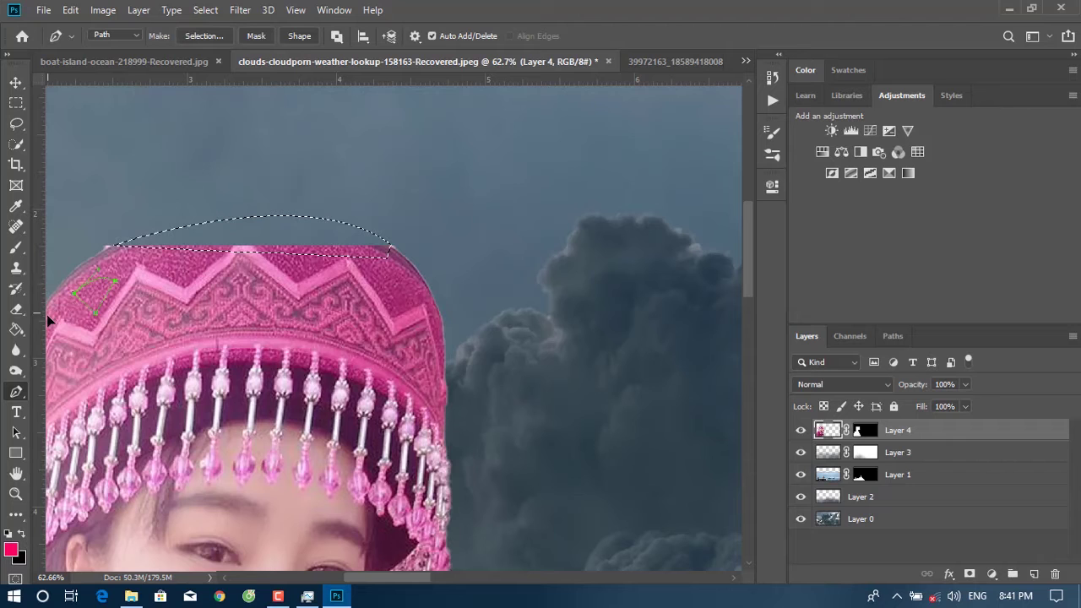
right_click(87, 293)
left_click(211, 295)
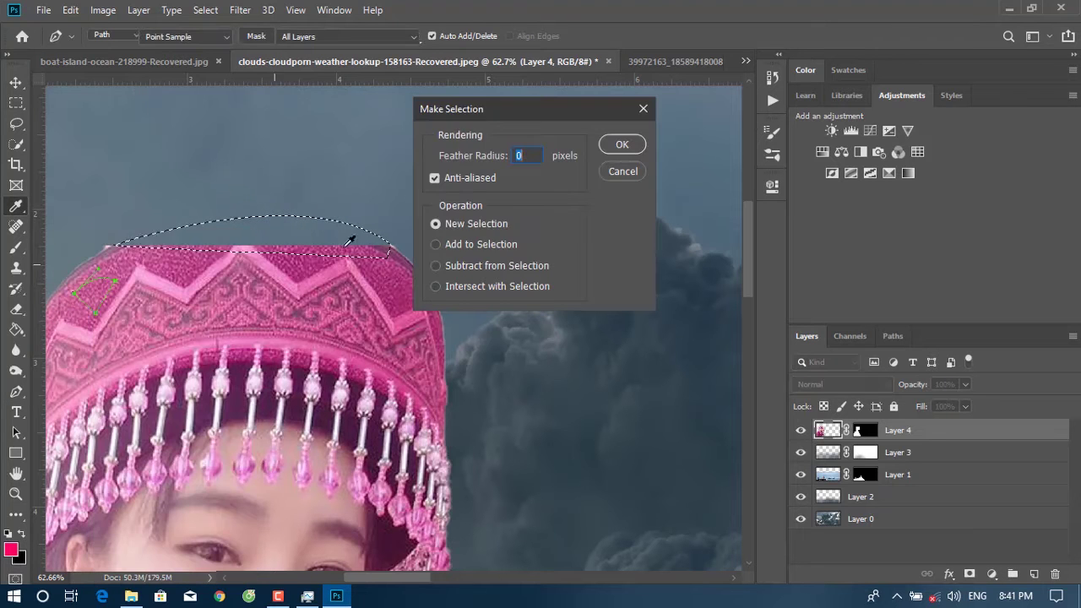
left_click(622, 146)
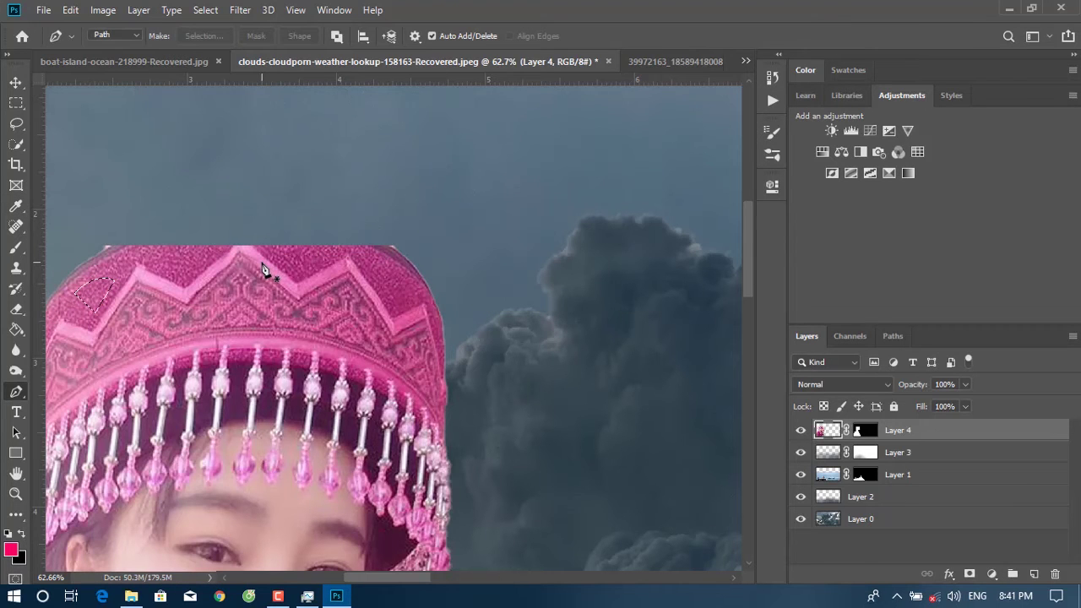
key("ctrl+j")
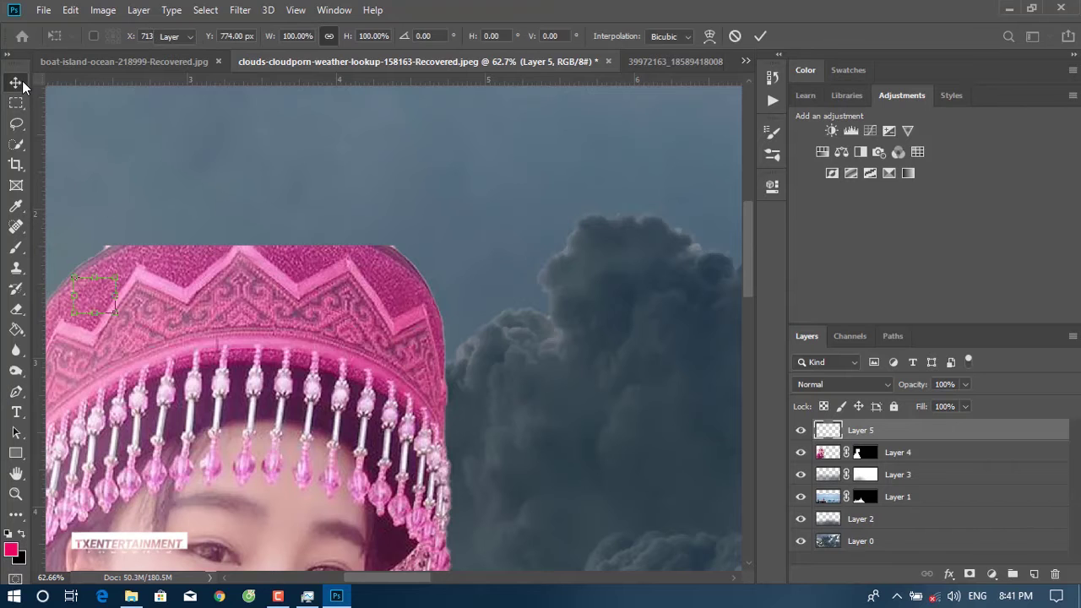
Scale the copied patch about 664%, rotate it 15.97° over the crown, and add a layer mask.
left_click(16, 82)
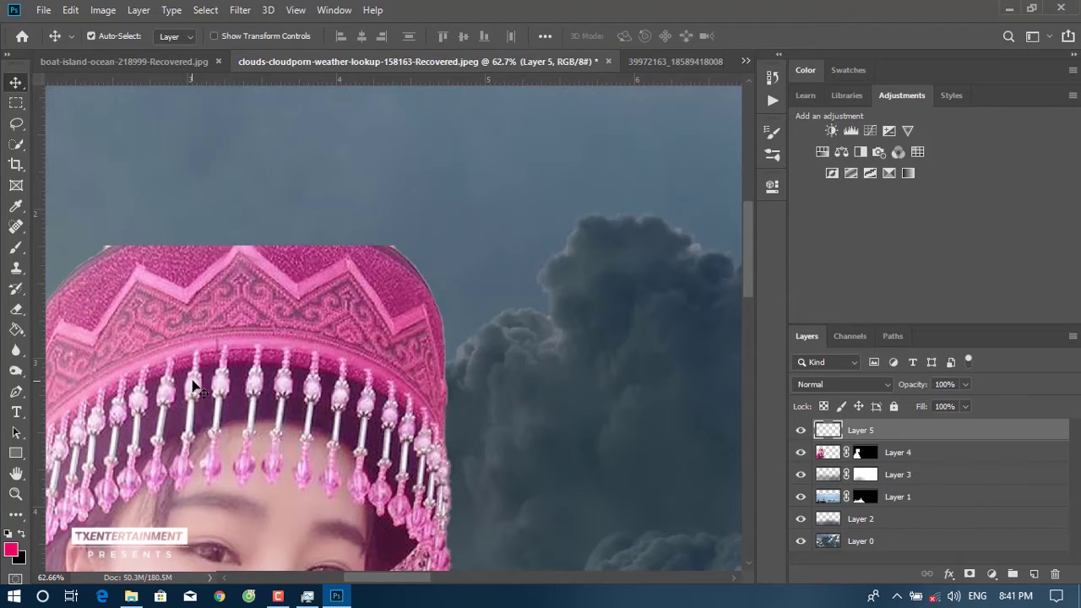
left_click_drag(85, 335, 114, 313)
key("ctrl+t")
mouse_move(118, 275)
left_mouse_down()
mouse_move(374, 157)
mouse_move(379, 183)
left_mouse_up()
mouse_move(219, 243)
left_mouse_down()
mouse_move(274, 268)
mouse_move(229, 290)
mouse_move(240, 311)
left_mouse_up()
left_click_drag(376, 221, 372, 203)
left_click_drag(286, 231, 293, 240)
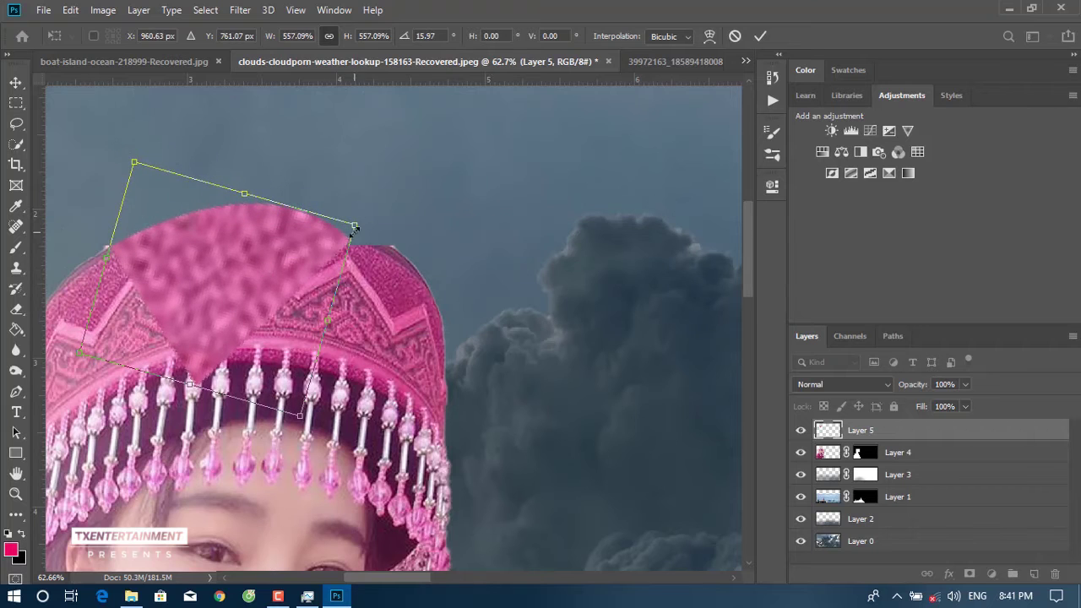
left_click_drag(355, 226, 398, 231)
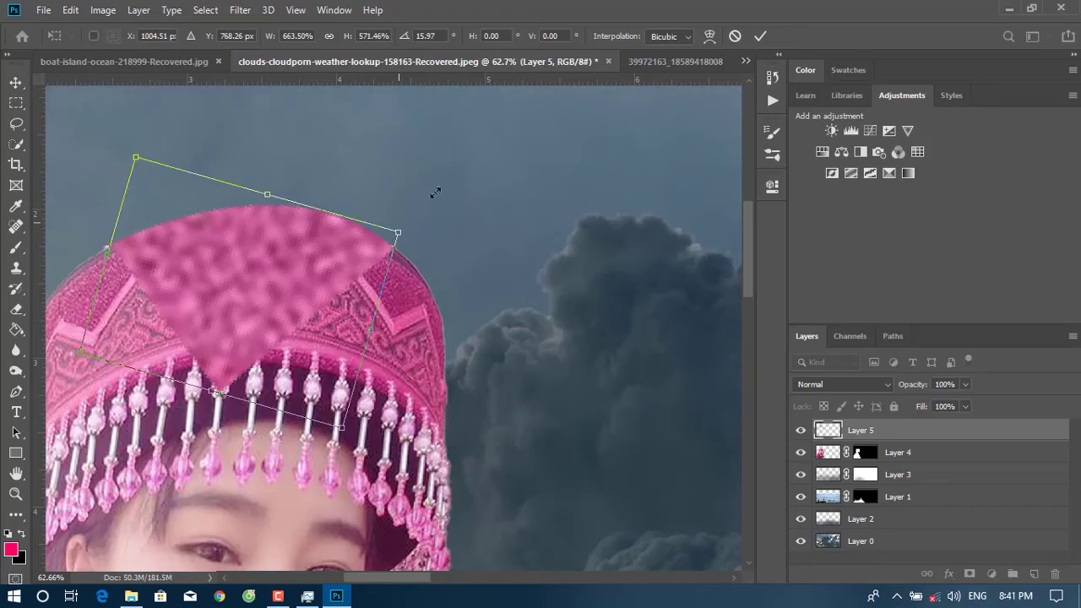
left_click(760, 35)
left_click(969, 574)
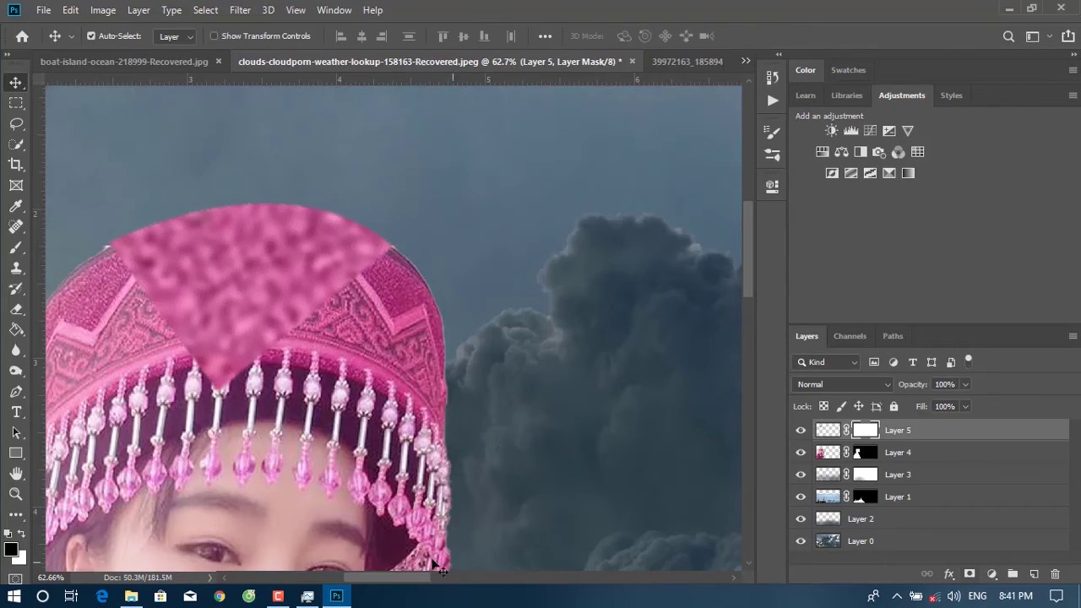
Mask out the patch over hat detail in black, restoring its top edge in white.
key("b")
right_click(382, 382)
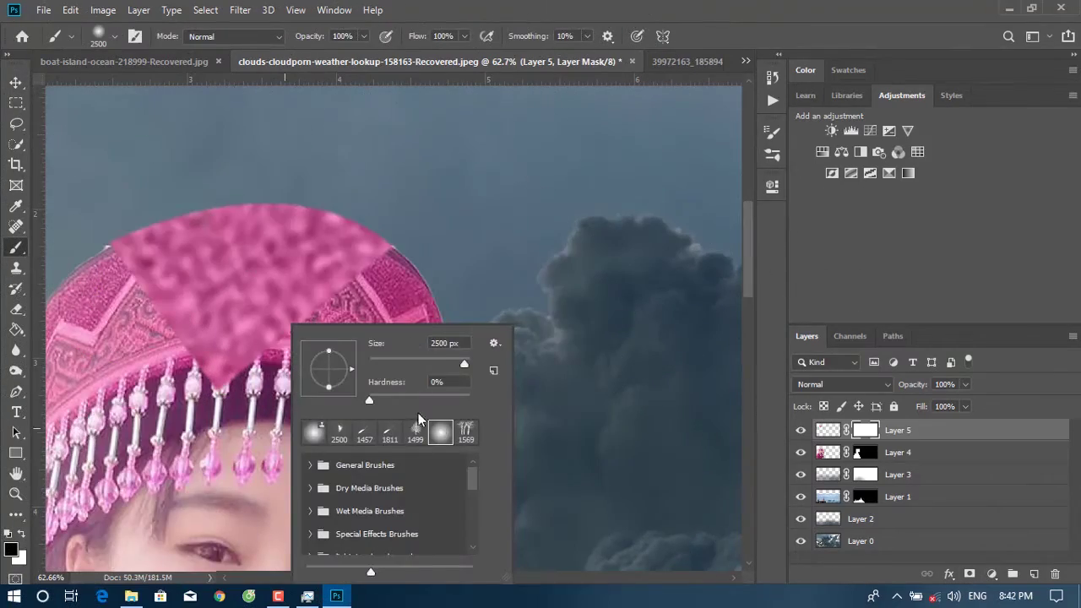
mouse_move(153, 306)
left_mouse_down()
mouse_move(254, 355)
mouse_move(262, 304)
mouse_move(160, 279)
mouse_move(236, 276)
mouse_move(302, 300)
mouse_move(351, 290)
left_mouse_up()
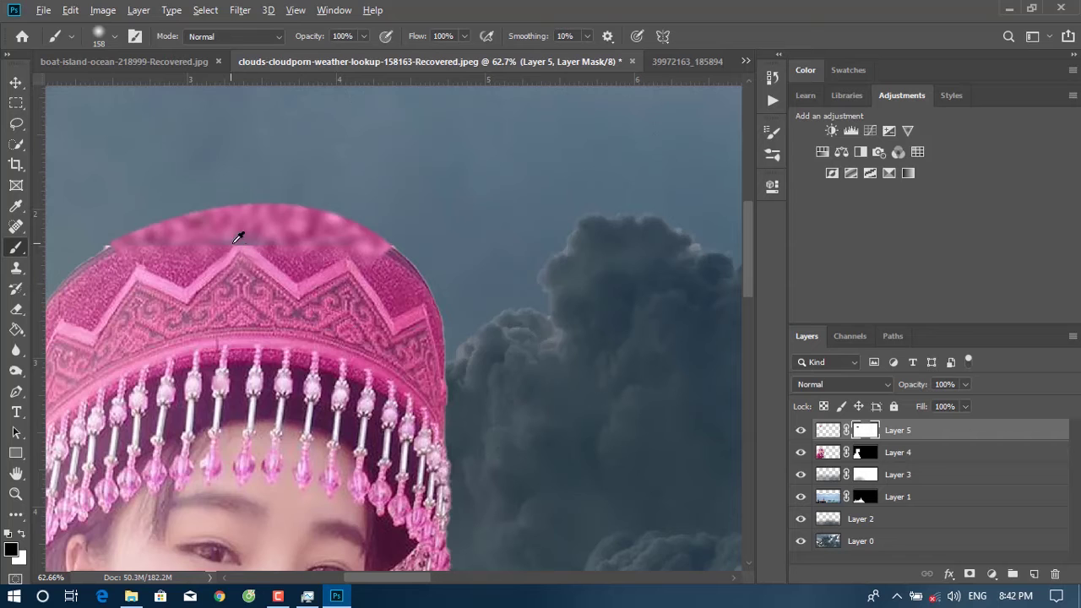
key("x")
left_click_drag(242, 240, 284, 249)
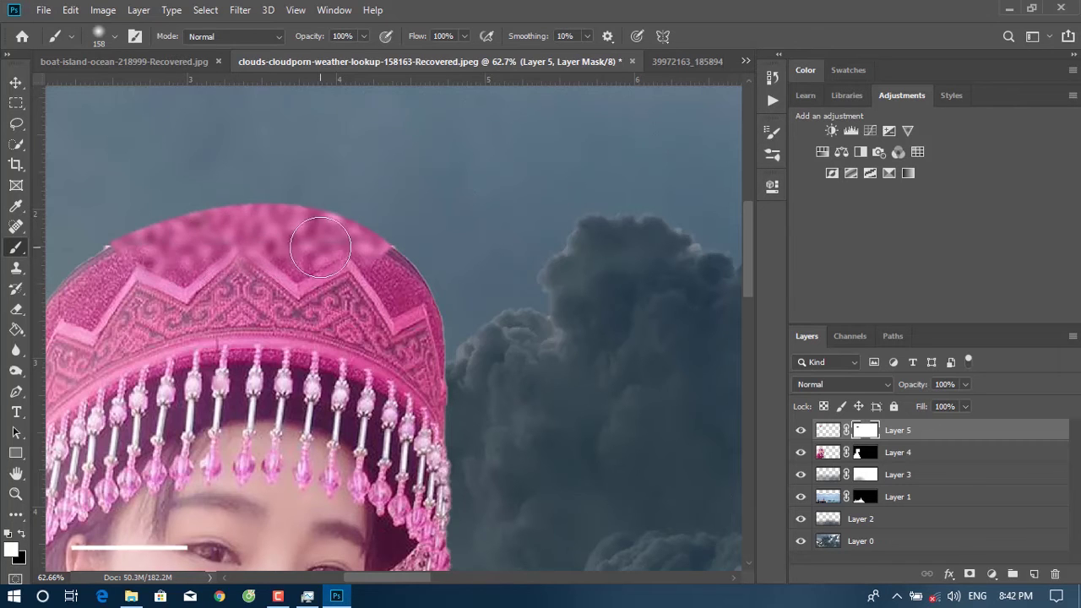
Check the whole image, then merge Layer 4 into Layer 5 and make it visible.
left_click_drag(473, 413, 264, 310)
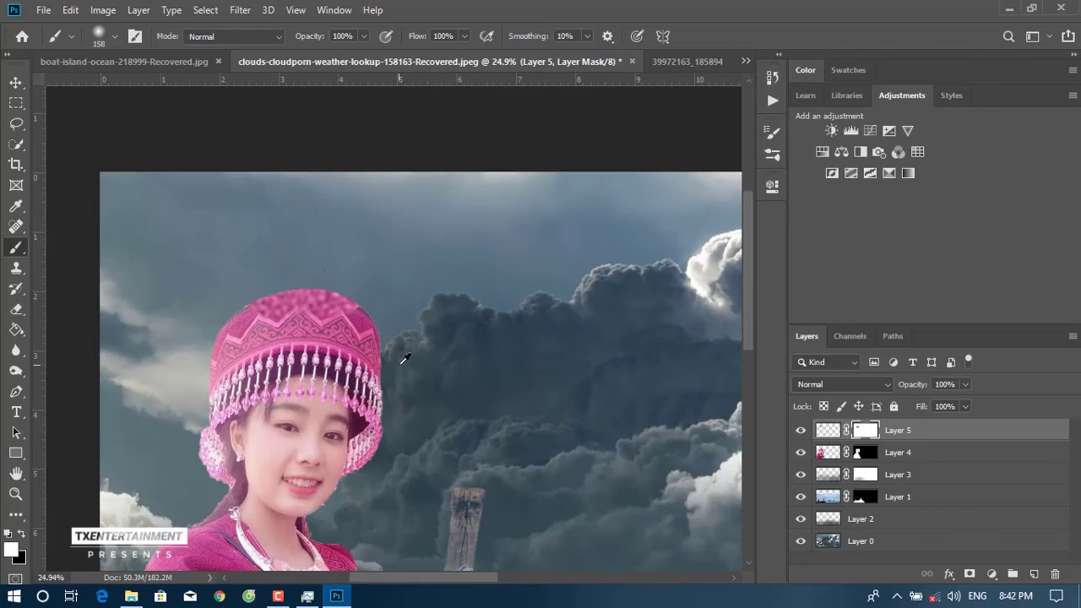
scroll(181, 301, "up", 2)
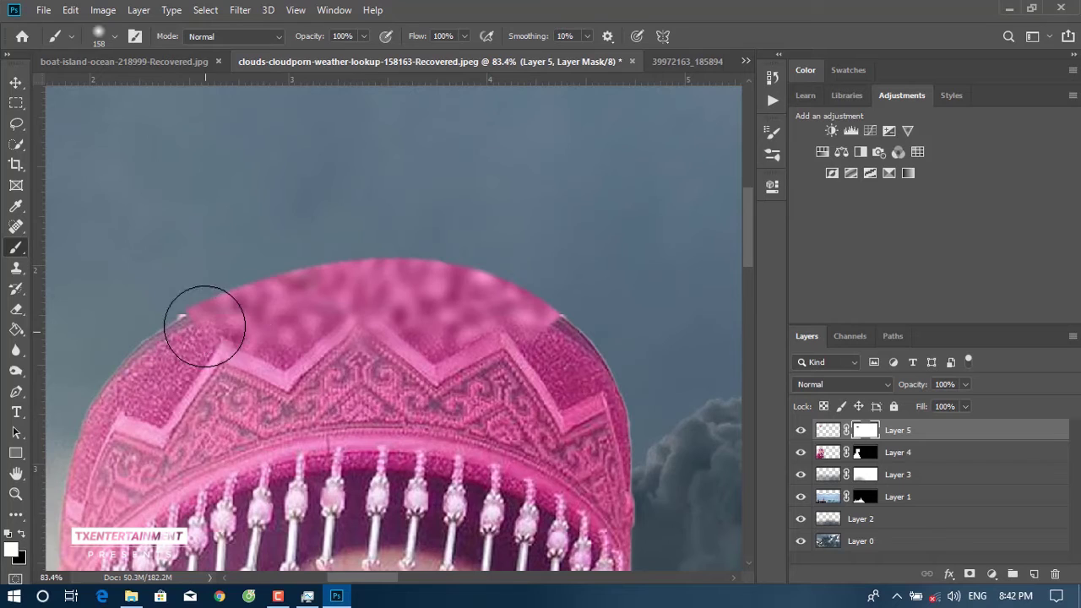
scroll(591, 316, "down", 2)
scroll(591, 316, "down", 2)
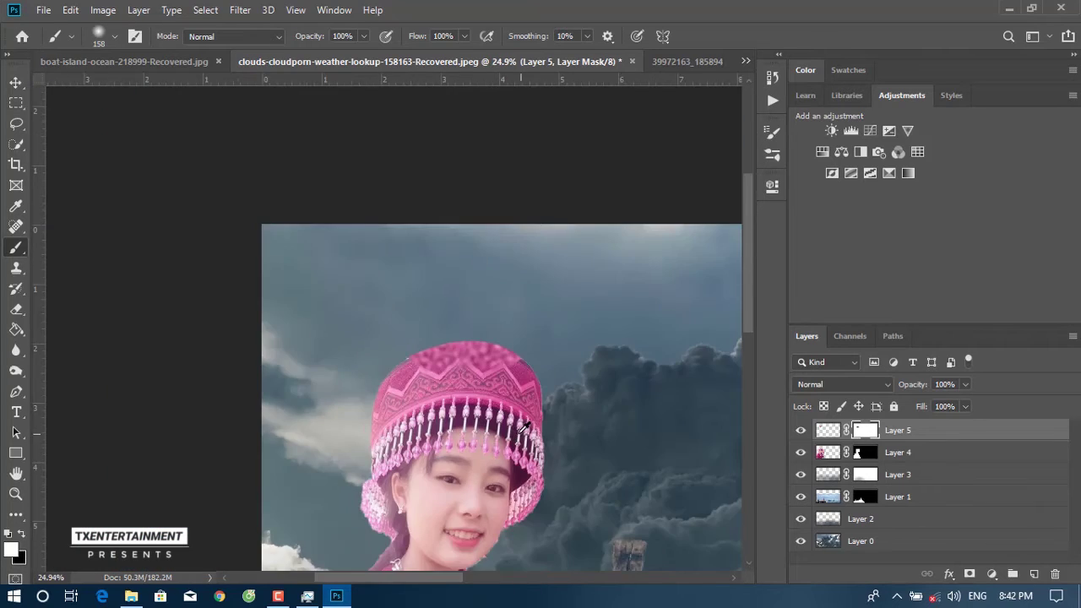
scroll(590, 316, "down", 1)
scroll(200, 217, "up", 1)
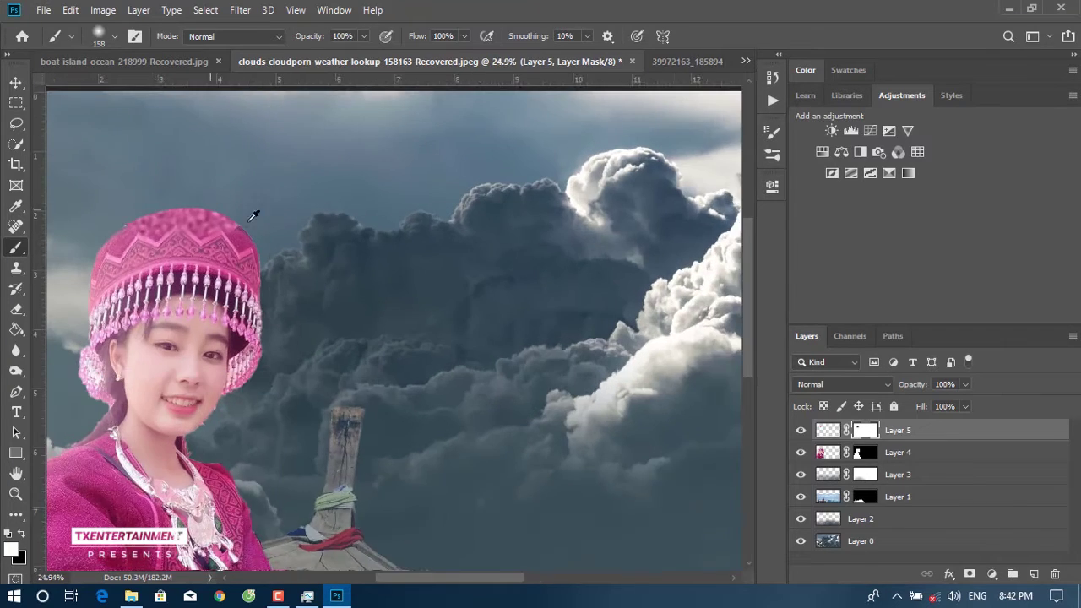
left_click(941, 457, "ctrl")
key("ctrl+e")
left_click(800, 430)
scroll(138, 208, "up", 2)
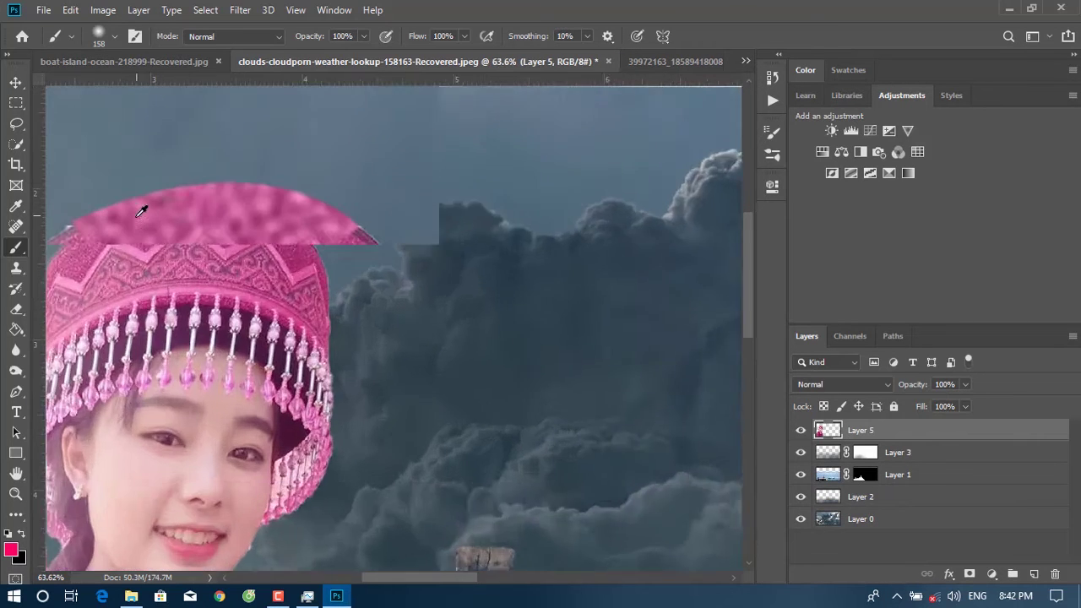
Paint the headdress top with pink sampled from the hat using a 69 px brush.
scroll(133, 234, "up", 2)
scroll(186, 262, "up", 2)
right_click(153, 269)
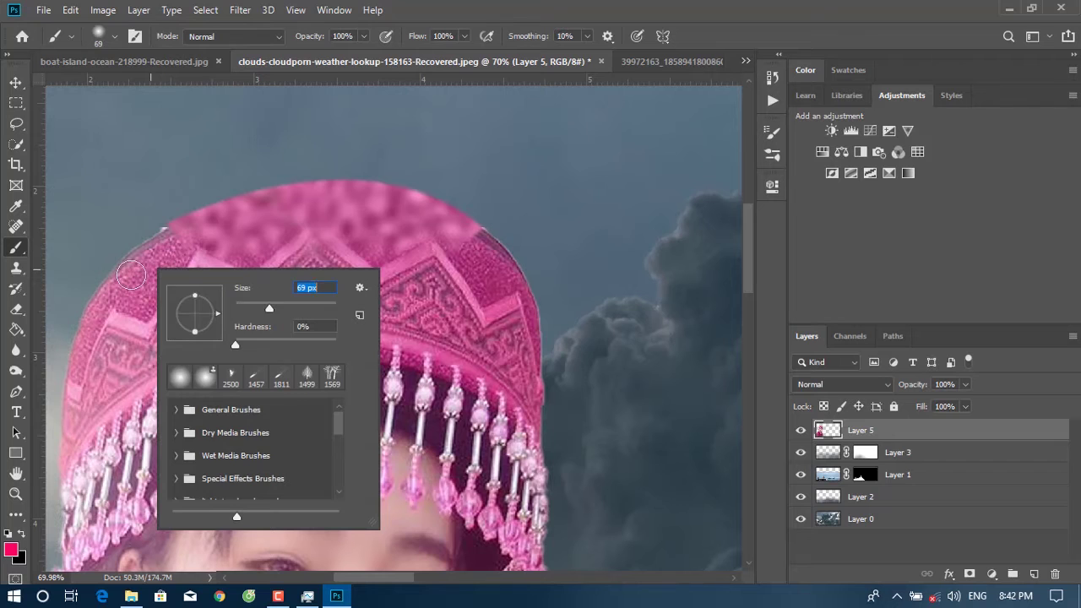
left_click(142, 275, "alt")
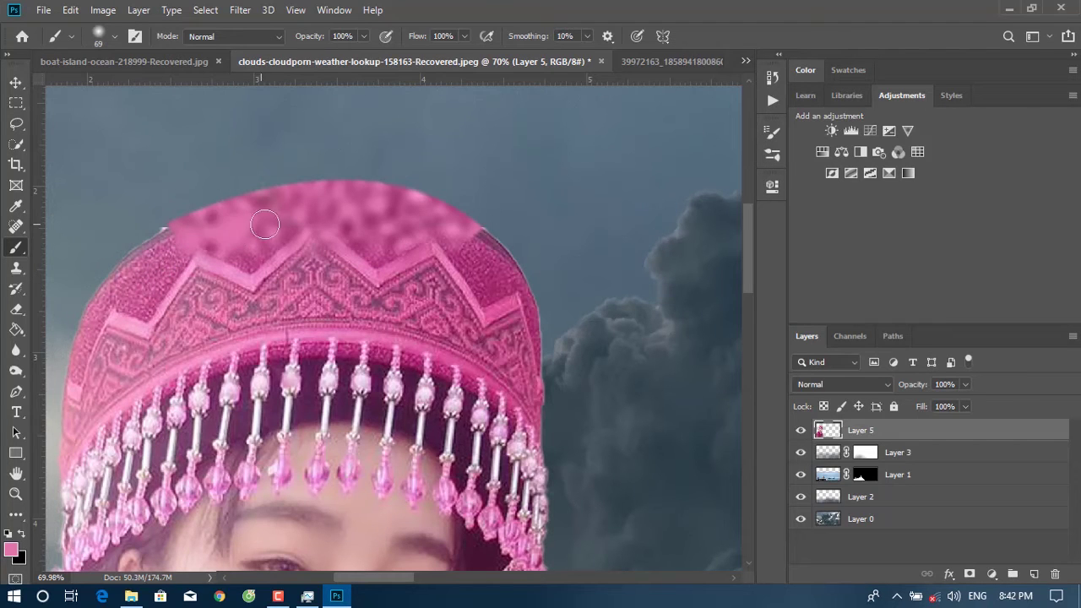
left_click_drag(261, 224, 423, 222)
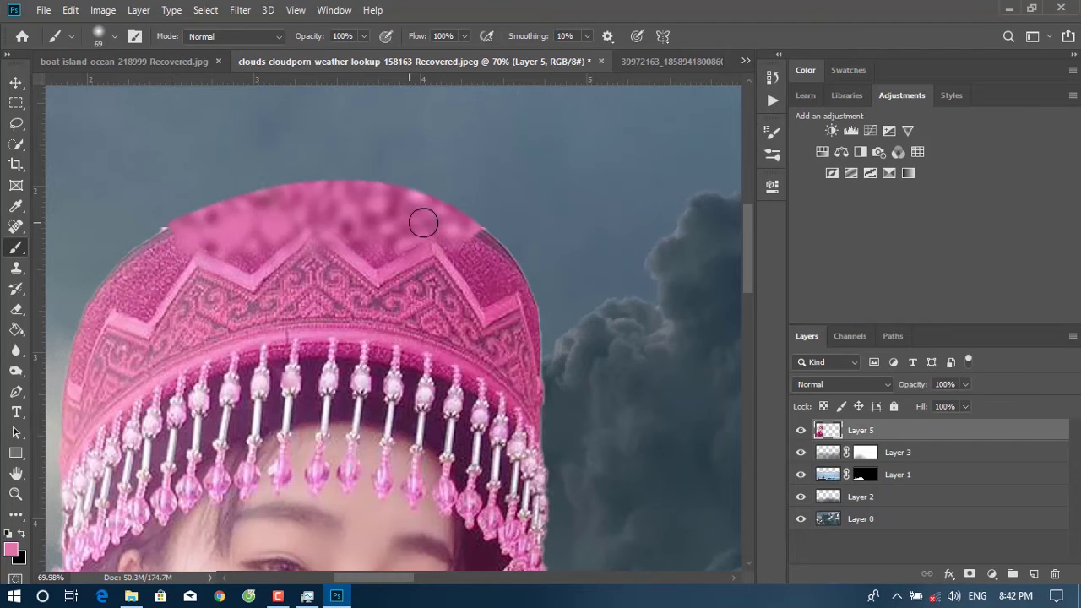
Set a clone source on the embroidered headdress and clone texture over the smooth ridge.
key("s")
key("alt+s")
key("Escape")
left_click(490, 275)
key("Return")
mouse_move(435, 250)
left_mouse_down()
mouse_move(447, 234)
mouse_move(419, 223)
mouse_move(432, 247)
mouse_move(400, 216)
left_mouse_up()
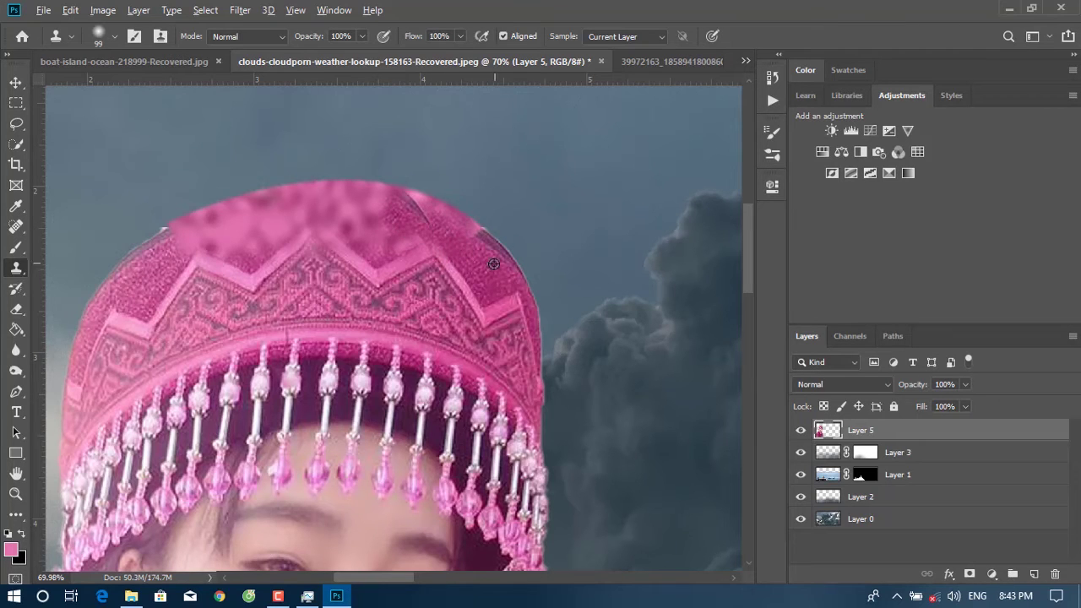
Clone embroidery over the smooth headdress patch, then shrink the Clone Stamp to 47 px.
left_click(156, 261, "alt")
mouse_move(212, 248)
left_mouse_down()
mouse_move(188, 234)
mouse_move(332, 203)
mouse_move(387, 230)
left_mouse_up()
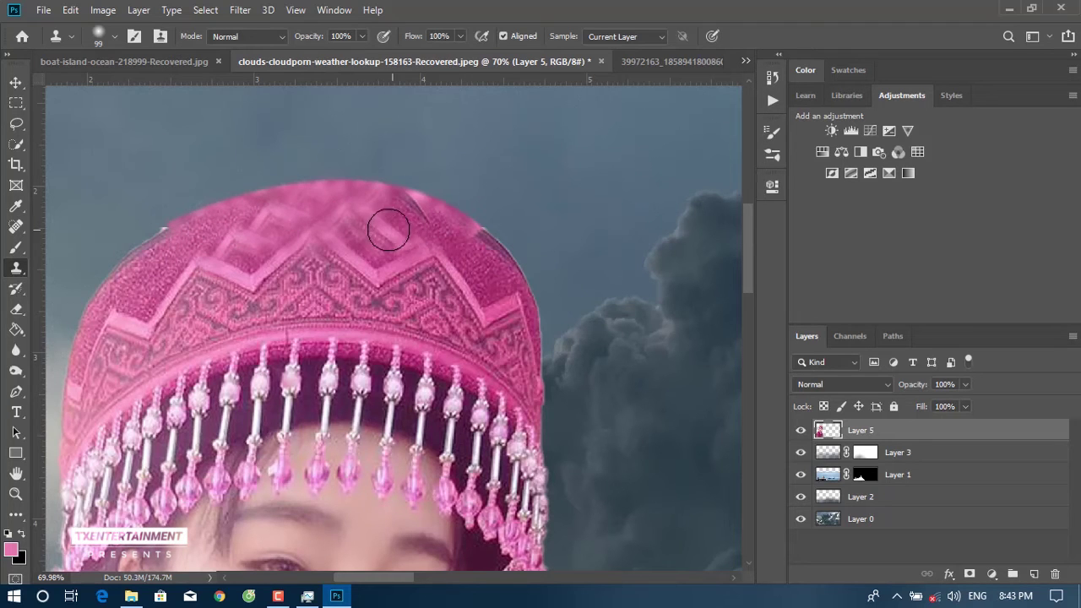
right_click(154, 268)
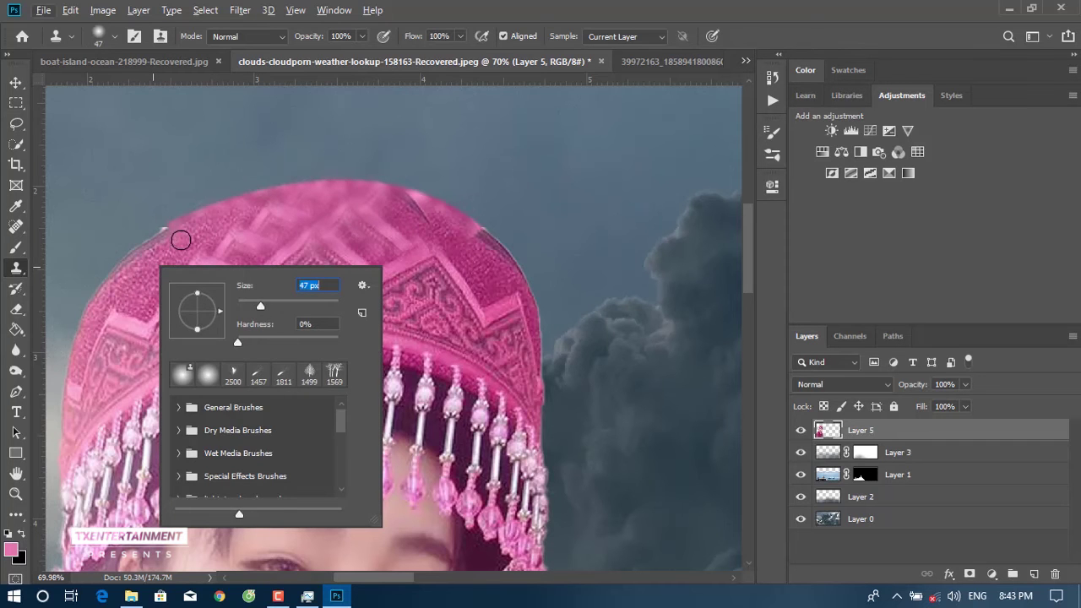
key("Return")
Clone embroidery across the headdress top, blending its left and right sides.
scroll(186, 240, "up", 5)
mouse_move(205, 240)
left_mouse_down()
mouse_move(232, 256)
mouse_move(290, 239)
mouse_move(336, 174)
mouse_move(487, 126)
mouse_move(535, 194)
mouse_move(567, 171)
mouse_move(615, 177)
left_mouse_up()
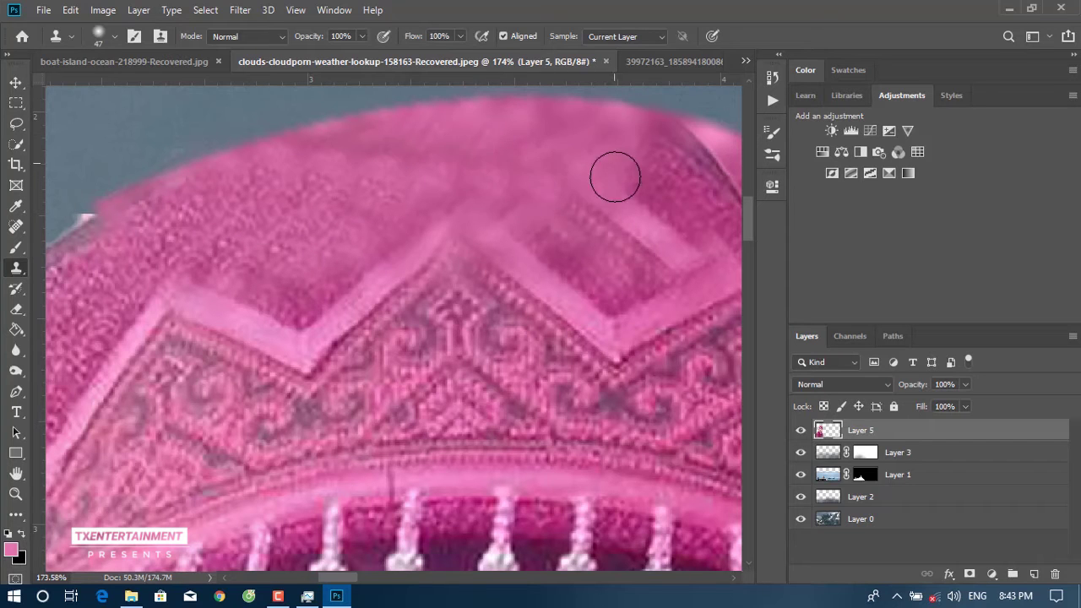
left_click_drag(228, 223, 141, 243)
mouse_move(456, 187)
left_mouse_down()
mouse_move(524, 184)
mouse_move(435, 162)
mouse_move(594, 178)
mouse_move(320, 163)
mouse_move(411, 157)
mouse_move(529, 187)
left_mouse_up()
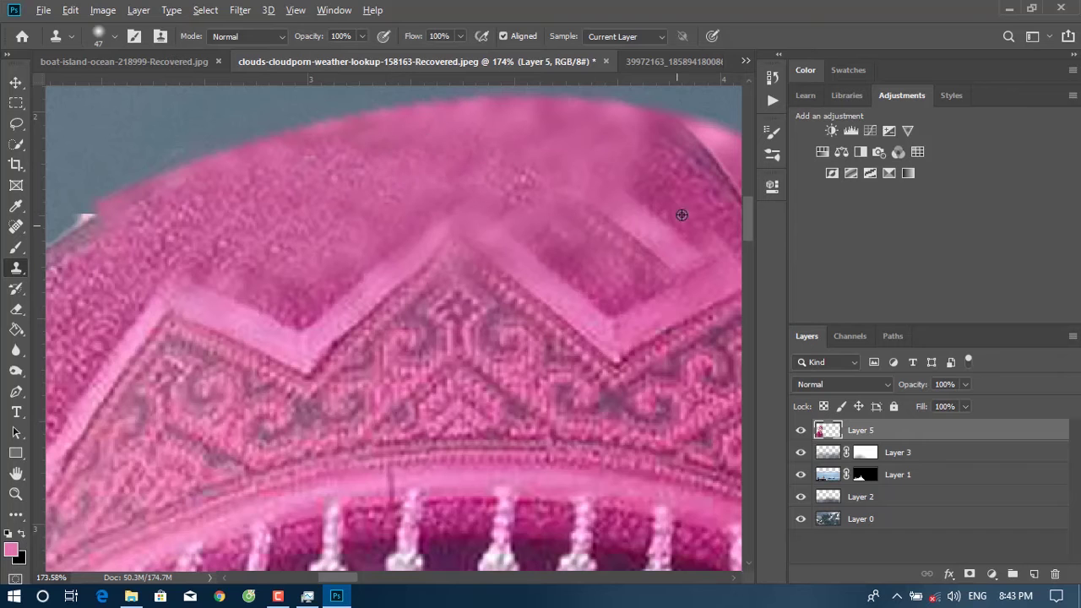
mouse_move(680, 206)
left_mouse_down()
mouse_move(632, 200)
mouse_move(606, 164)
mouse_move(582, 181)
left_mouse_up()
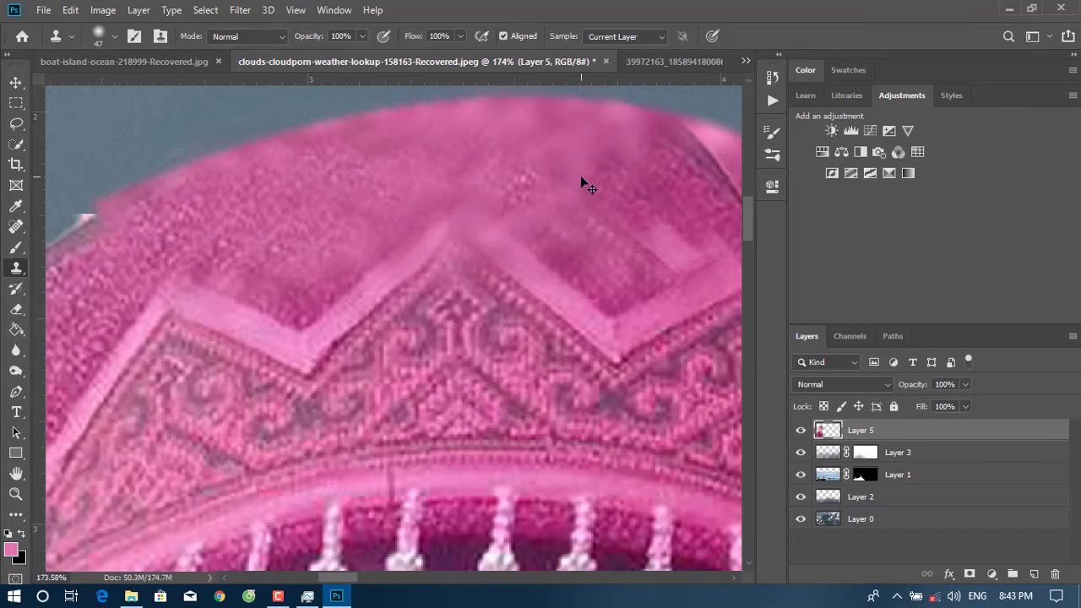
Clone more embroidery onto the middle of the crown to hide the remaining seams.
scroll(597, 222, "right", 3)
scroll(598, 221, "down", 2)
scroll(611, 278, "down", 1)
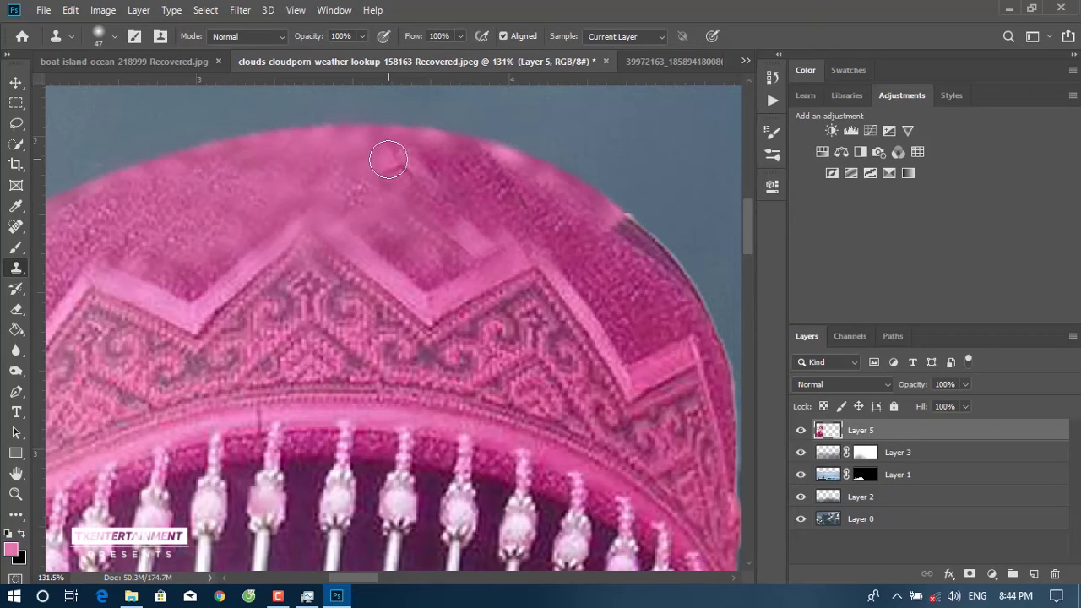
mouse_move(448, 193)
left_mouse_down()
mouse_move(410, 169)
mouse_move(447, 217)
mouse_move(478, 233)
mouse_move(456, 245)
left_mouse_up()
scroll(459, 198, "down", 3)
scroll(465, 253, "down", 2)
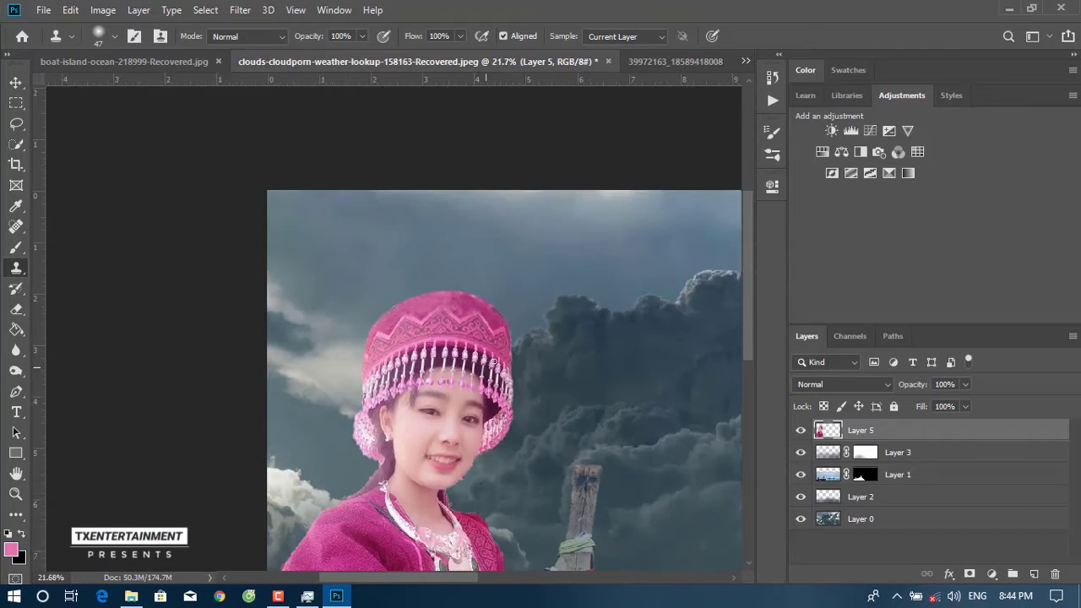
scroll(469, 295, "up", 1)
scroll(469, 296, "up", 2)
scroll(253, 321, "up", 1)
left_click(16, 82)
left_click(18, 394)
Trace a curved pen path along the crown's upper rim and turn it into a crescent selection.
left_click(131, 346)
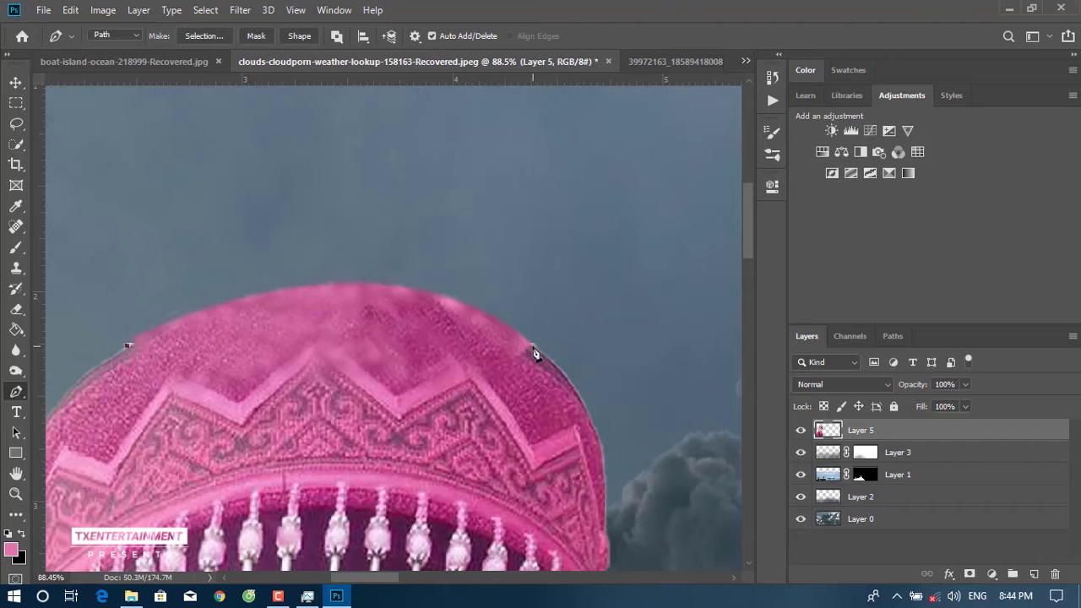
left_click_drag(546, 427, 648, 455)
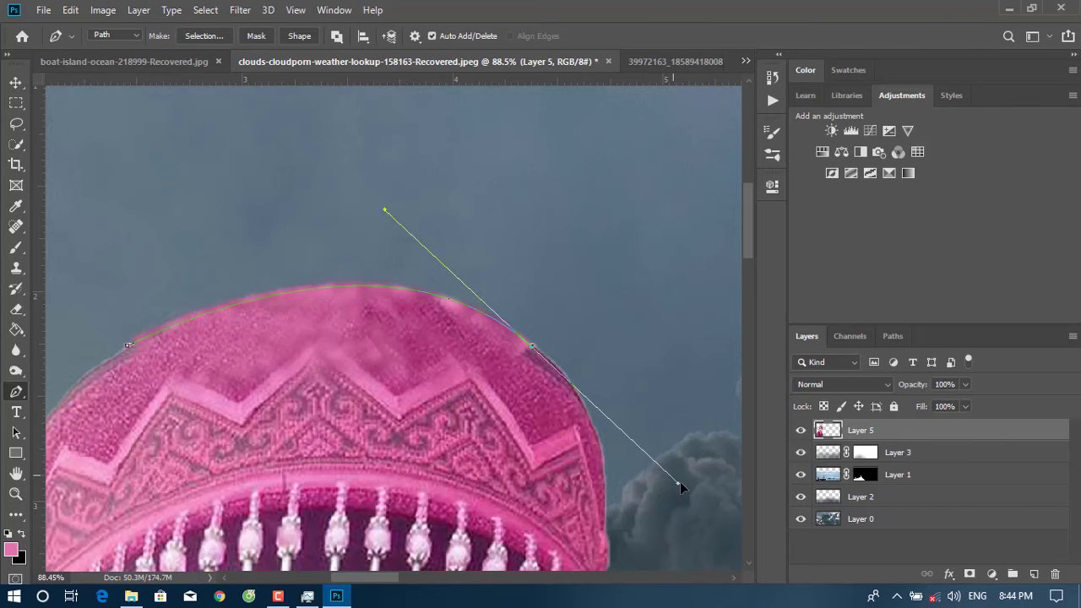
left_click_drag(675, 486, 682, 488)
left_click_drag(129, 347, 29, 430)
left_click_drag(78, 435, 62, 466)
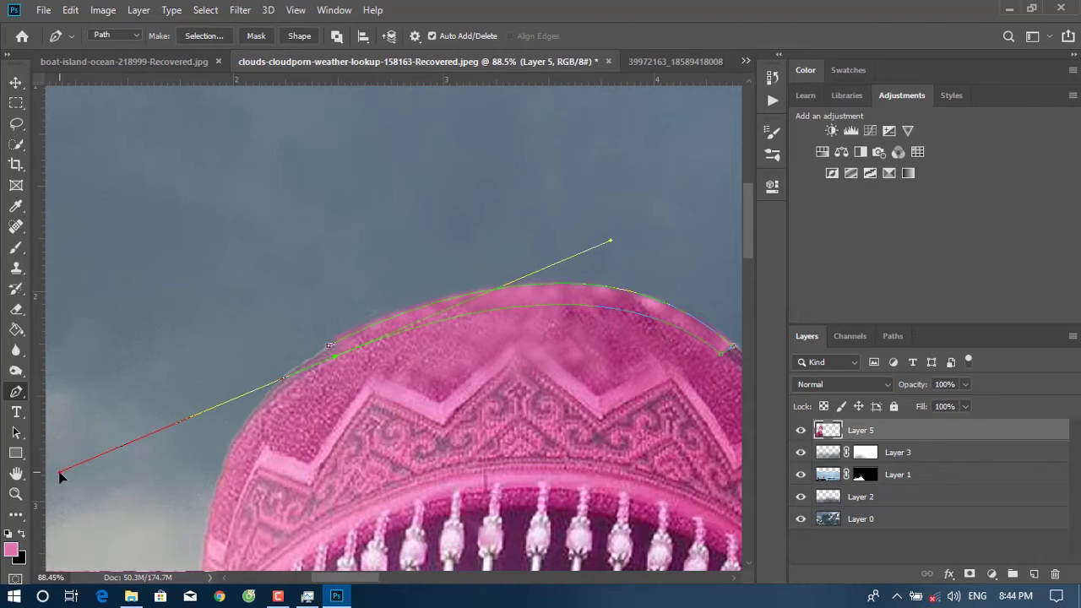
left_click_drag(62, 466, 60, 490)
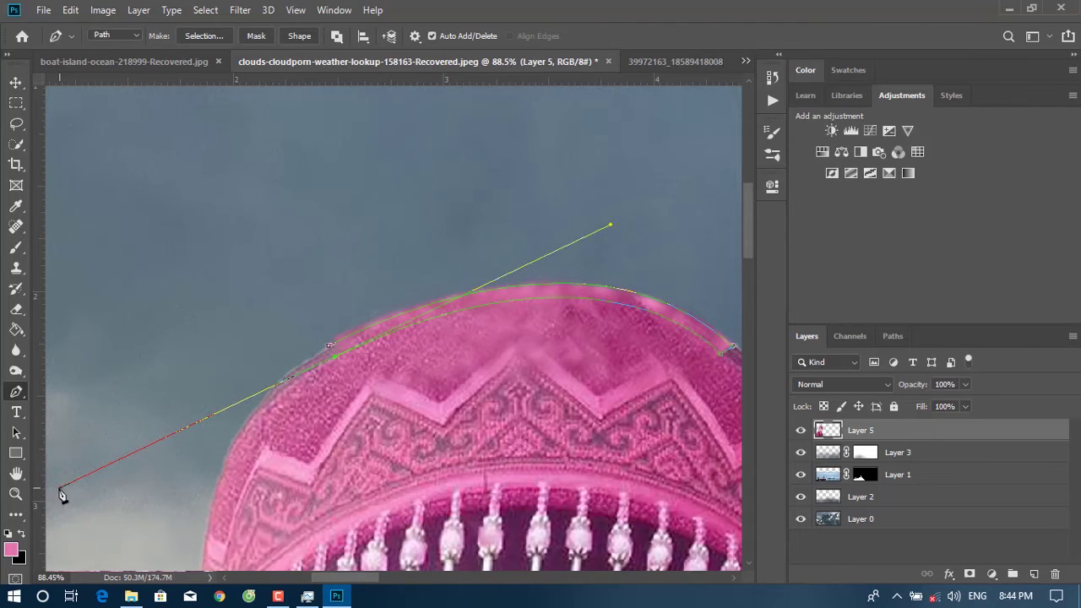
left_click(330, 347)
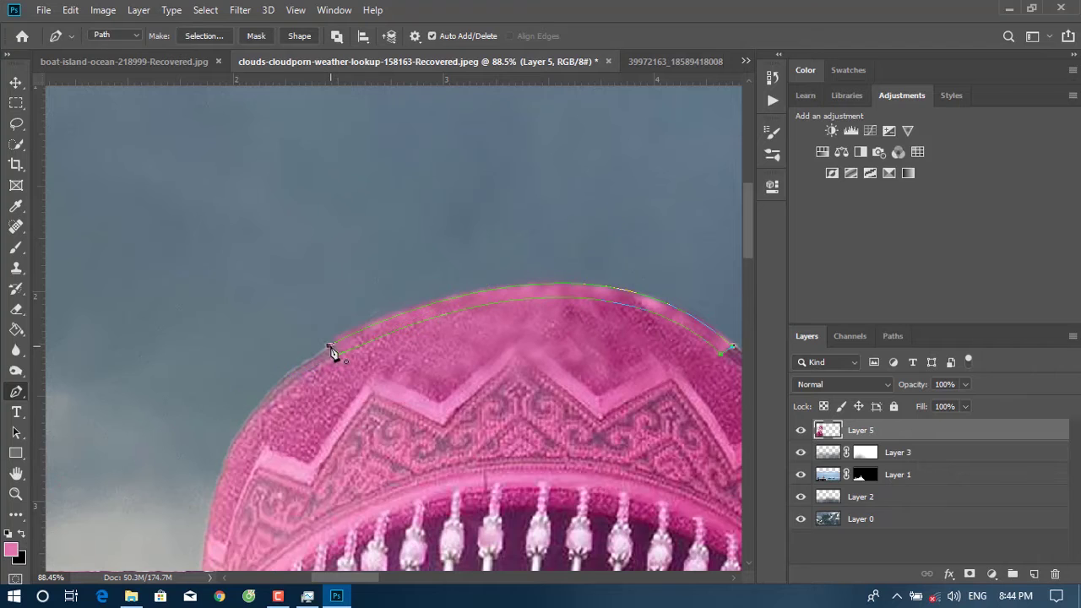
right_click(391, 340)
left_click(463, 303)
left_click(623, 210)
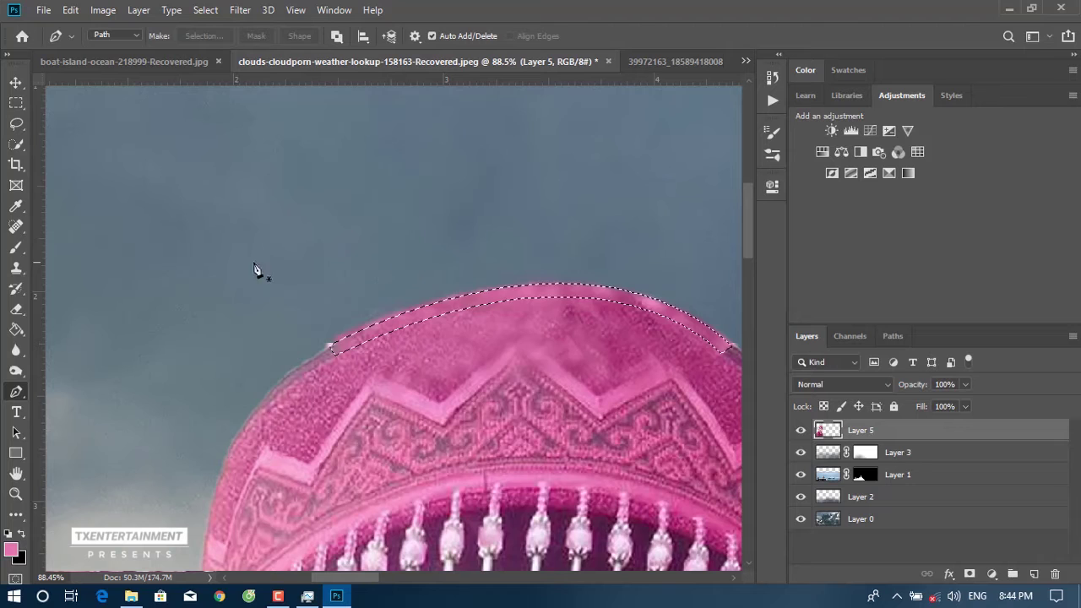
left_click(15, 266)
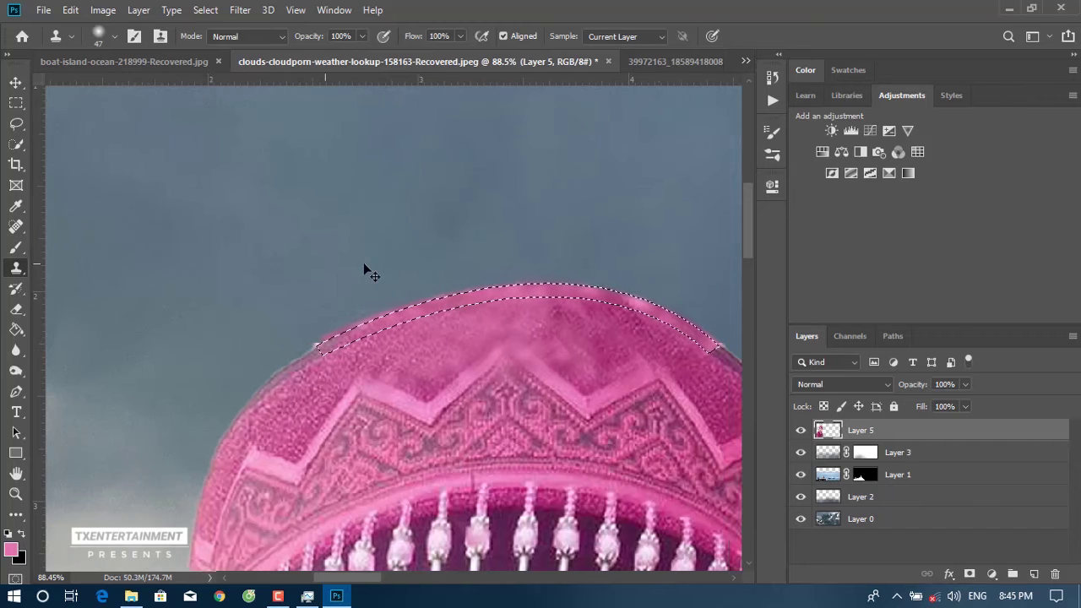
Paint the selected rim band in darker pink sampled from the dome edge.
scroll(361, 270, "right", 5)
scroll(555, 324, "right", 2)
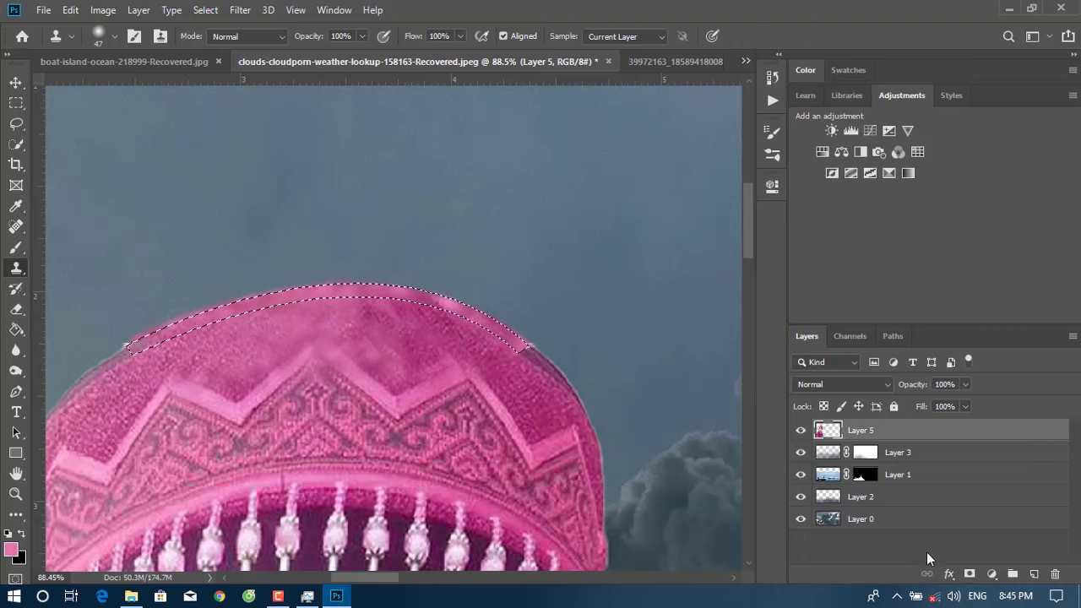
left_click(15, 246)
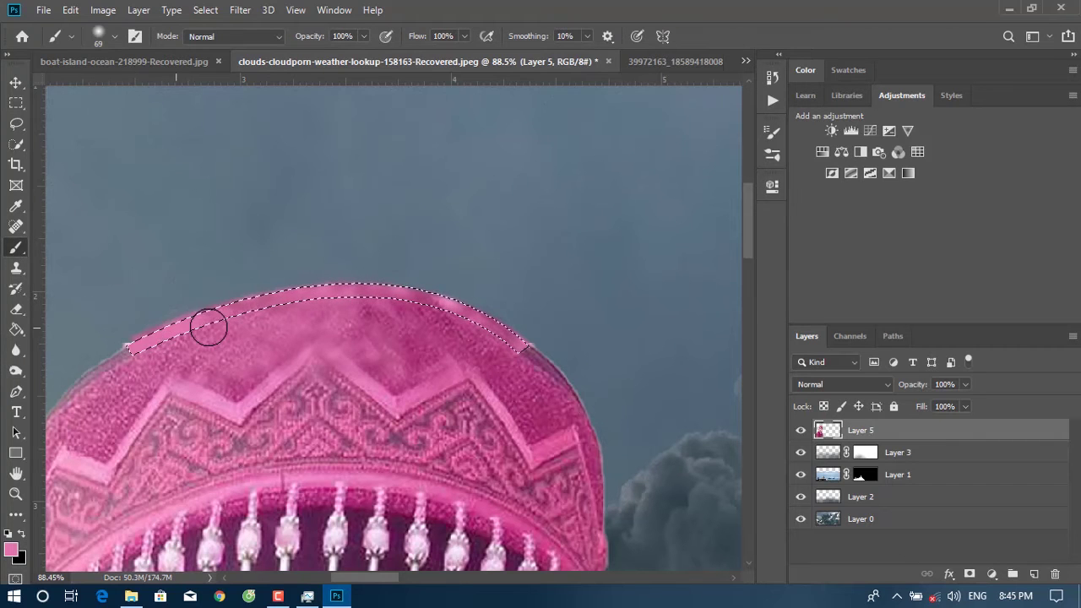
left_click(544, 352, "alt")
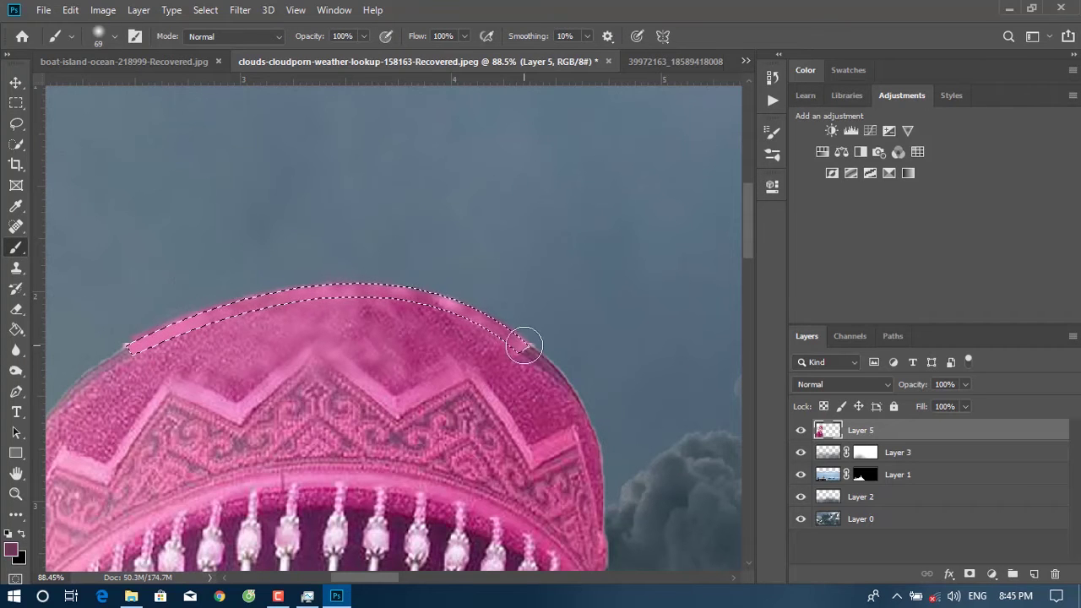
left_click_drag(96, 355, 577, 304)
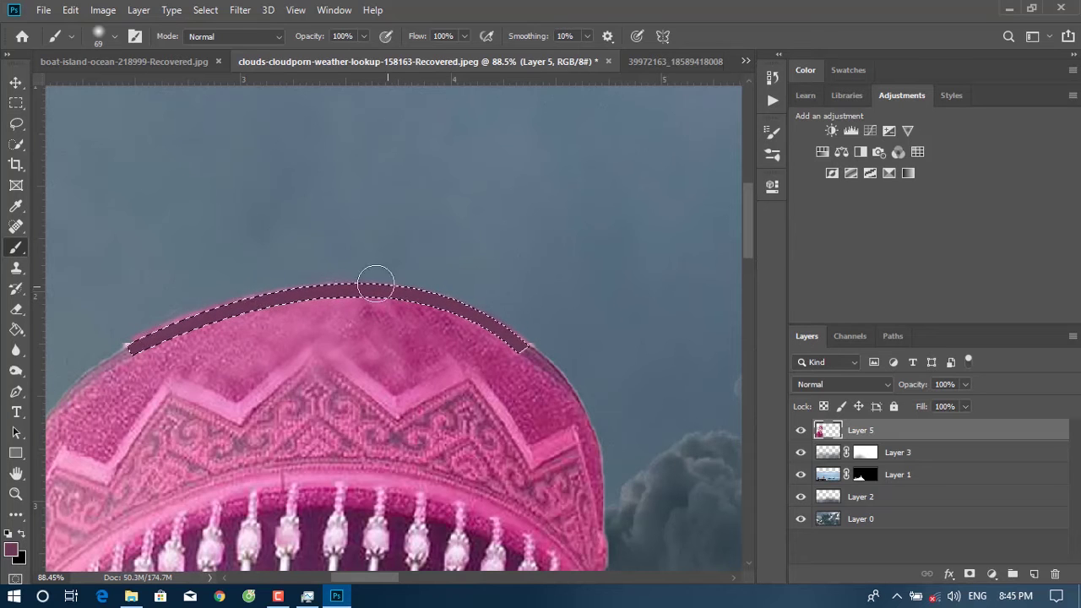
scroll(354, 280, "down", 1)
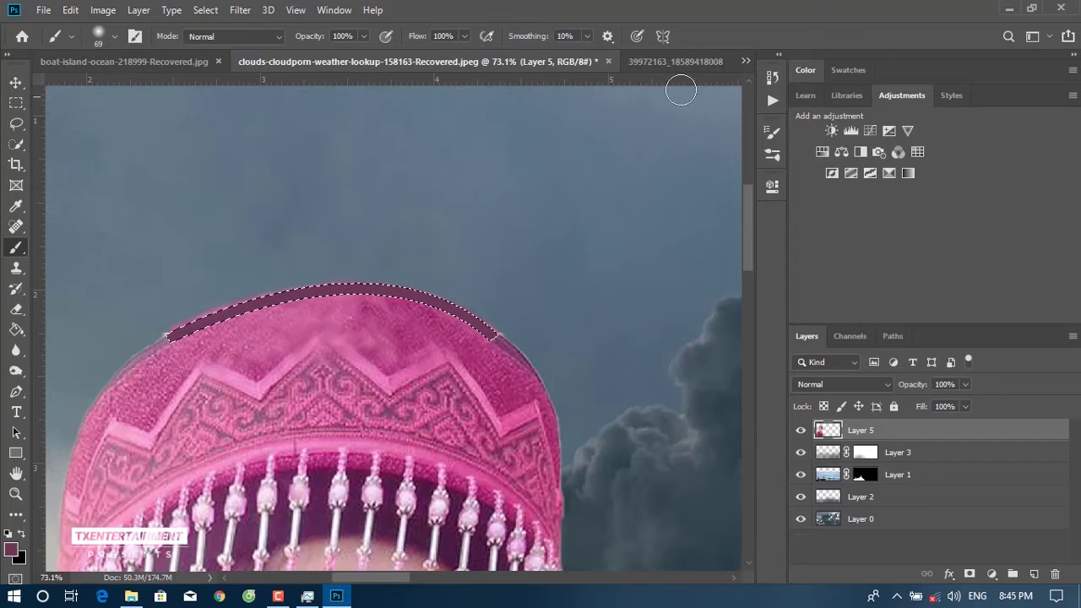
Undo the band via History and repaint it on a new empty Layer 6.
left_click(768, 83)
left_click(630, 336)
left_click(705, 290)
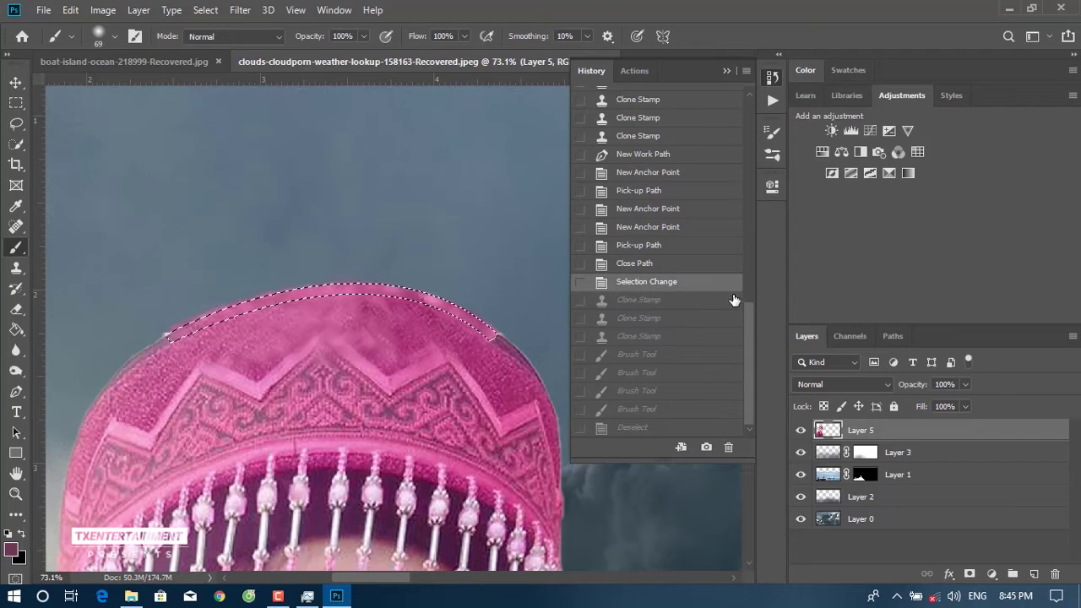
left_click(1034, 573)
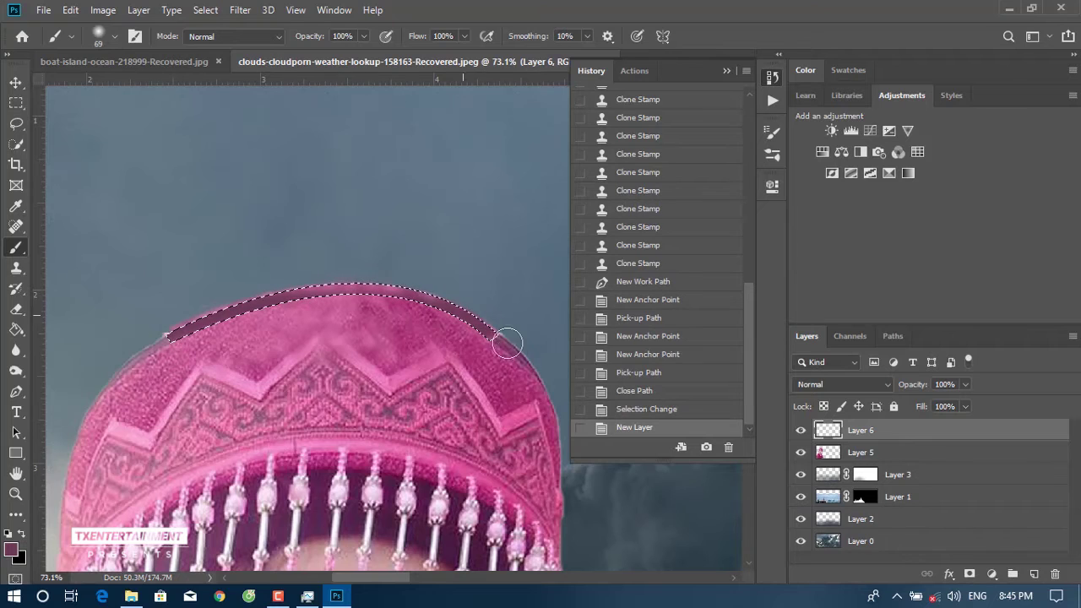
left_click_drag(135, 336, 266, 314)
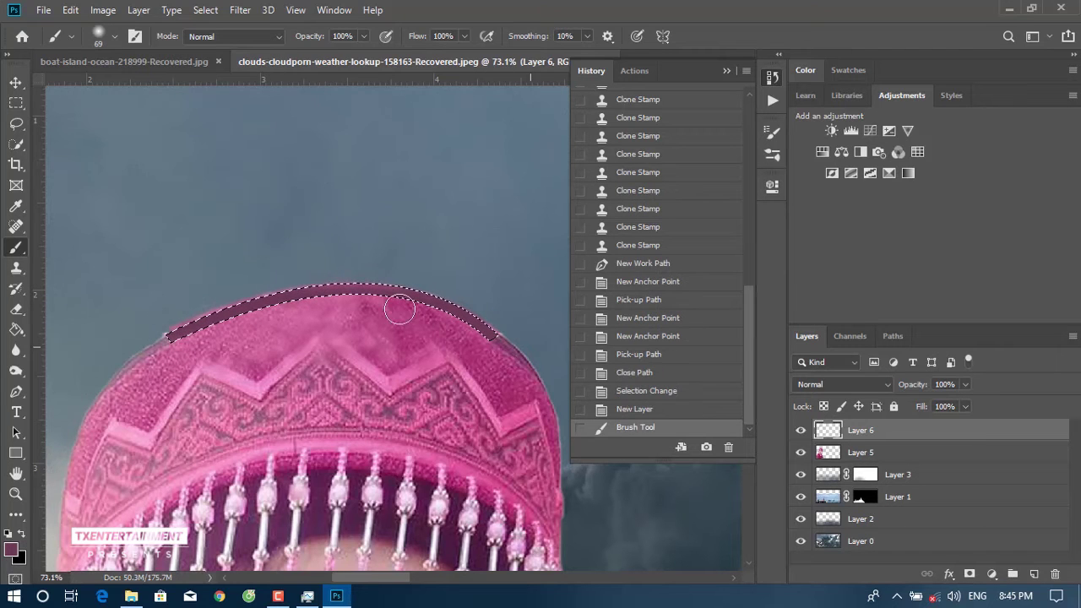
left_click(116, 341)
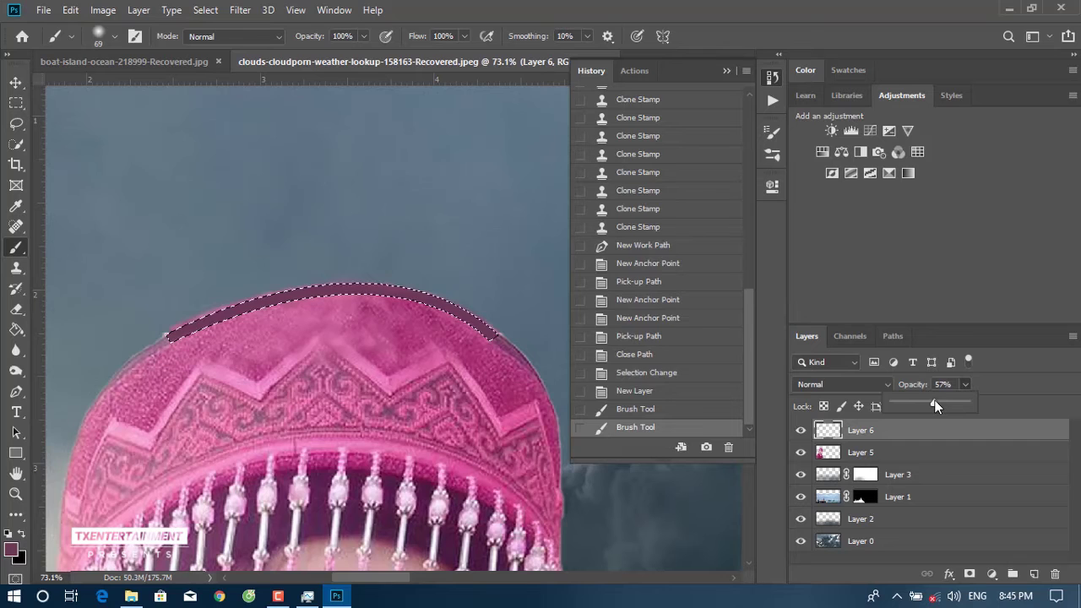
Raise Layer 6's opacity, cut the band area, and toggle Layer 6 to compare.
left_click_drag(935, 401, 946, 402)
key("ctrl+x")
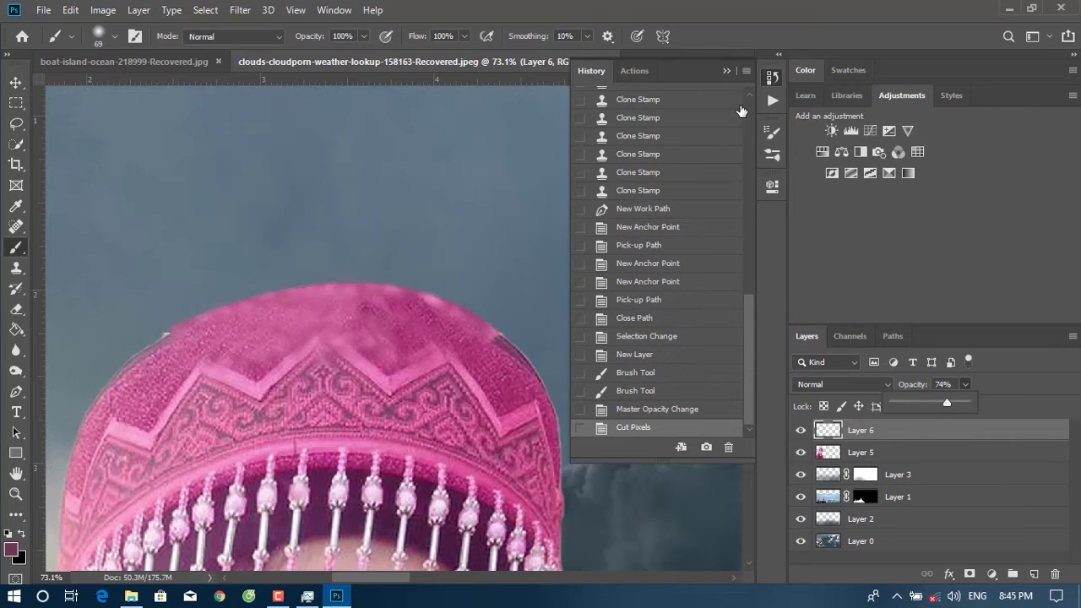
left_click(724, 73)
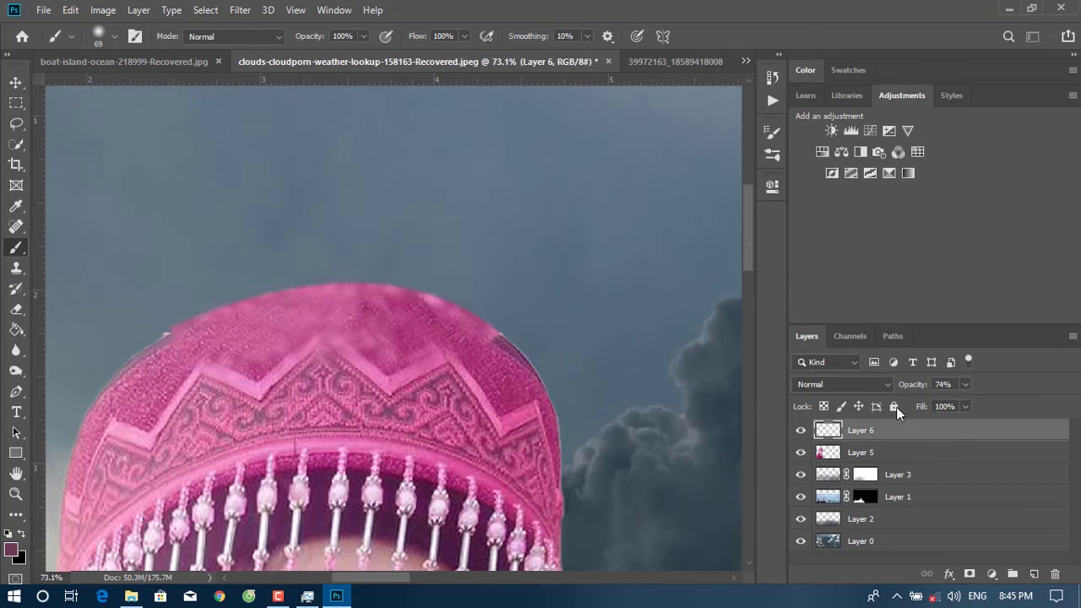
left_click(802, 431)
left_click(801, 431)
left_click(802, 431)
left_click(802, 431)
Show Layer 6, deselect, set its opacity to 92%, and give it a white layer mask.
left_click(801, 431)
key("ctrl+d")
scroll(525, 319, "down", 2)
scroll(456, 338, "down", 1)
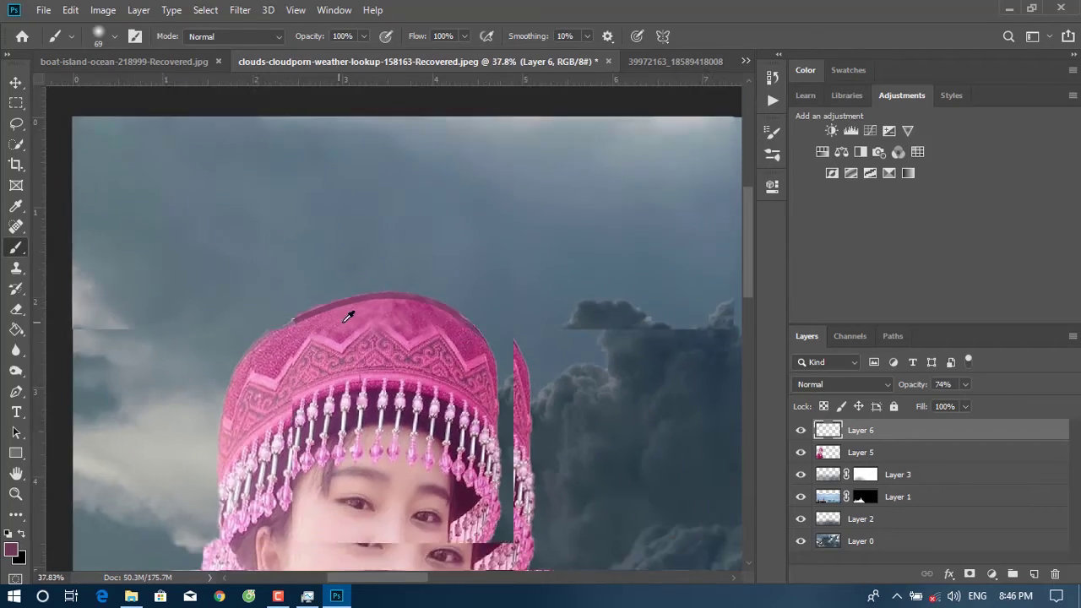
scroll(338, 253, "up", 2)
scroll(312, 279, "up", 2)
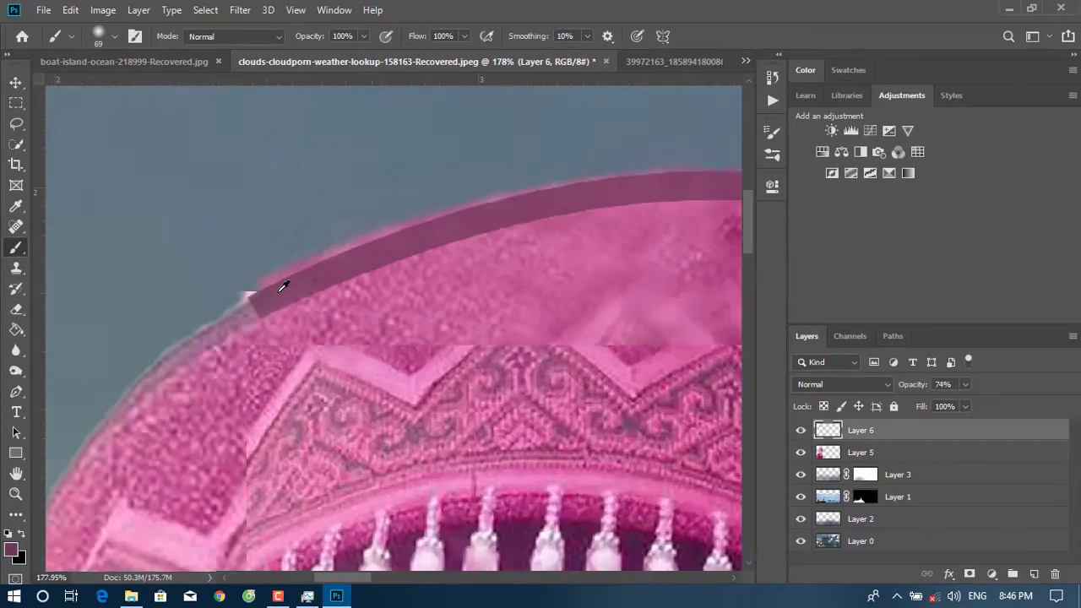
scroll(281, 285, "up", 1)
scroll(338, 284, "down", 1)
scroll(456, 276, "down", 1)
scroll(561, 267, "down", 1)
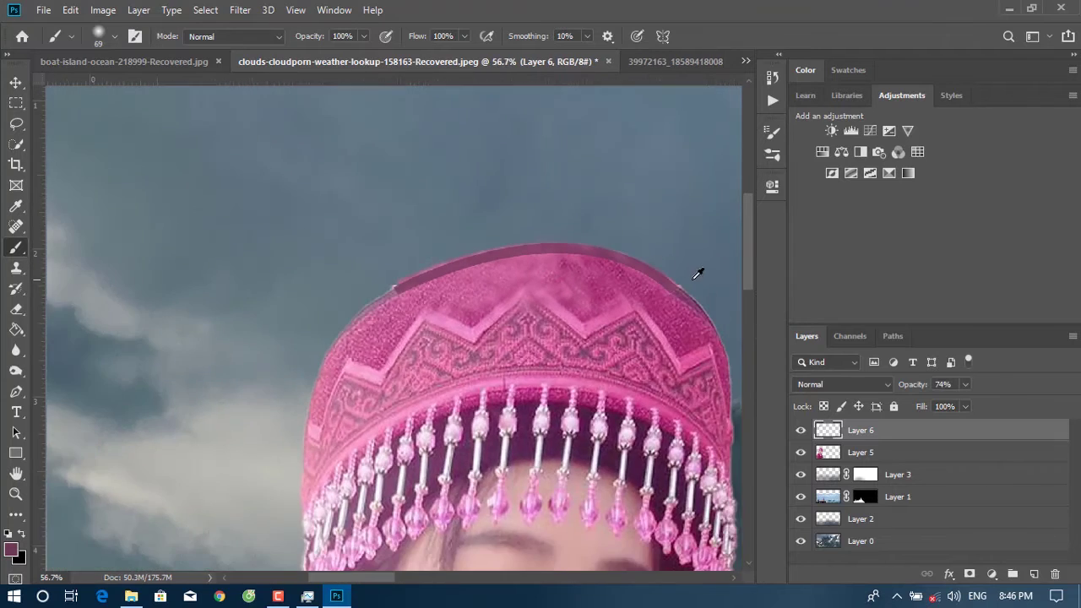
left_click_drag(964, 384, 978, 403)
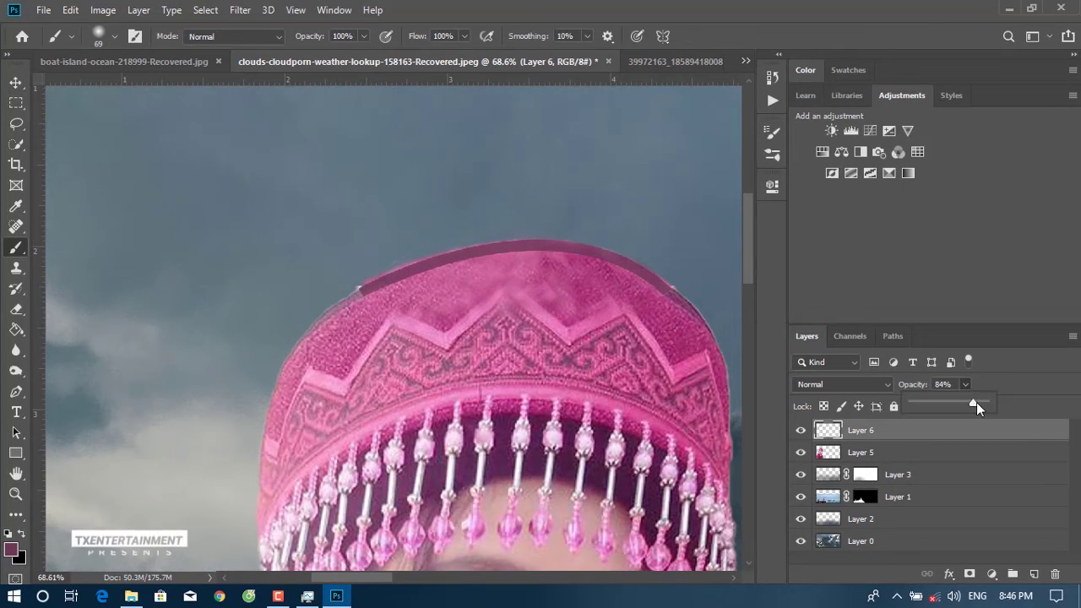
scroll(712, 353, "down", 3)
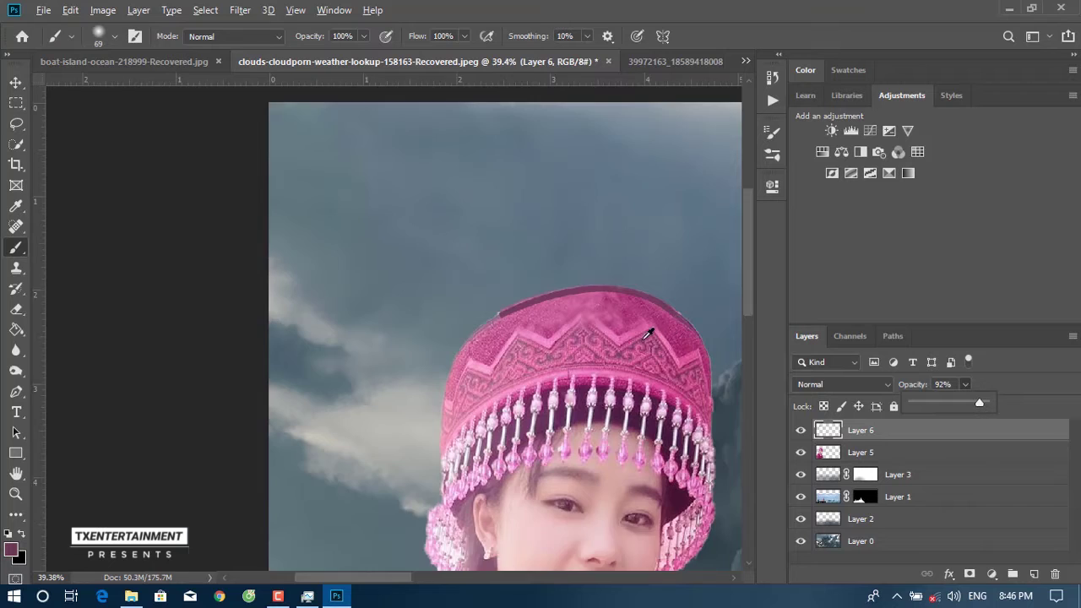
scroll(662, 334, "up", 2)
left_click(970, 574)
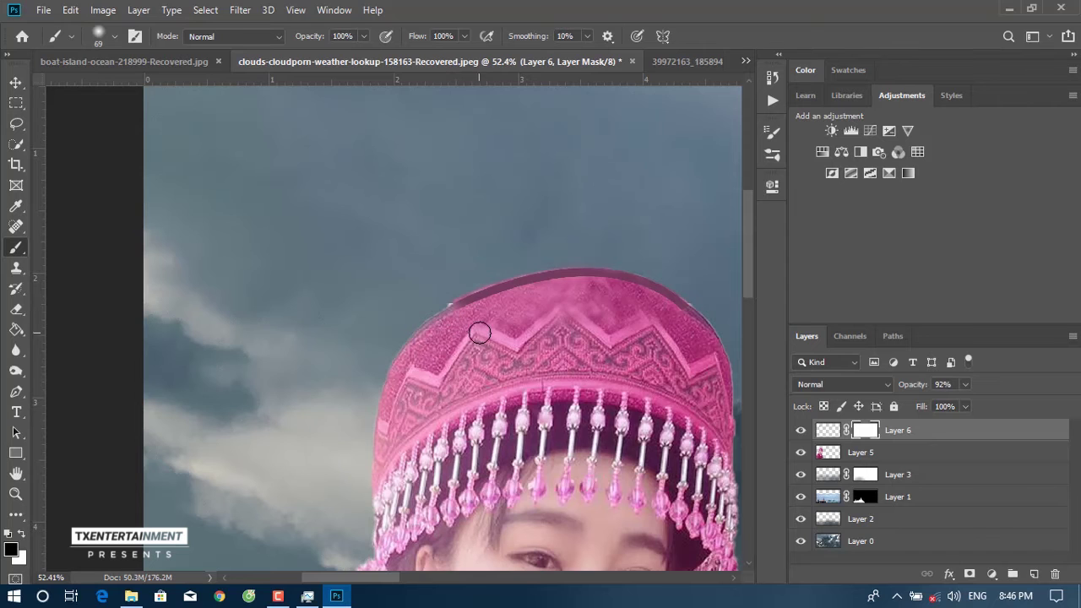
Paint black on Layer 6's mask along the hat's upper-right edge to remove the pink halo.
scroll(620, 314, "right", 3)
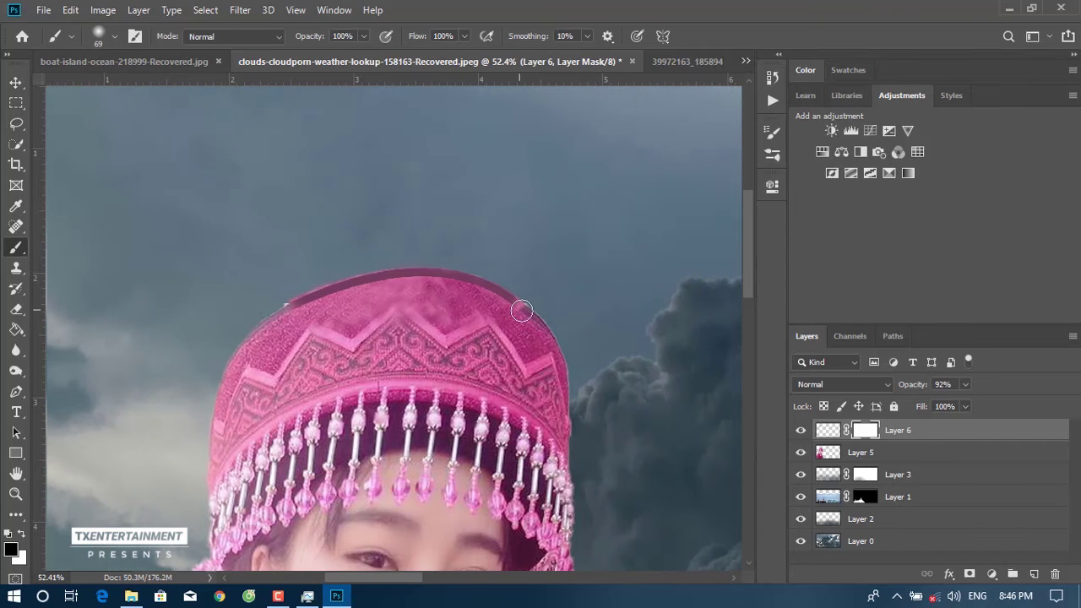
left_click_drag(519, 317, 542, 339)
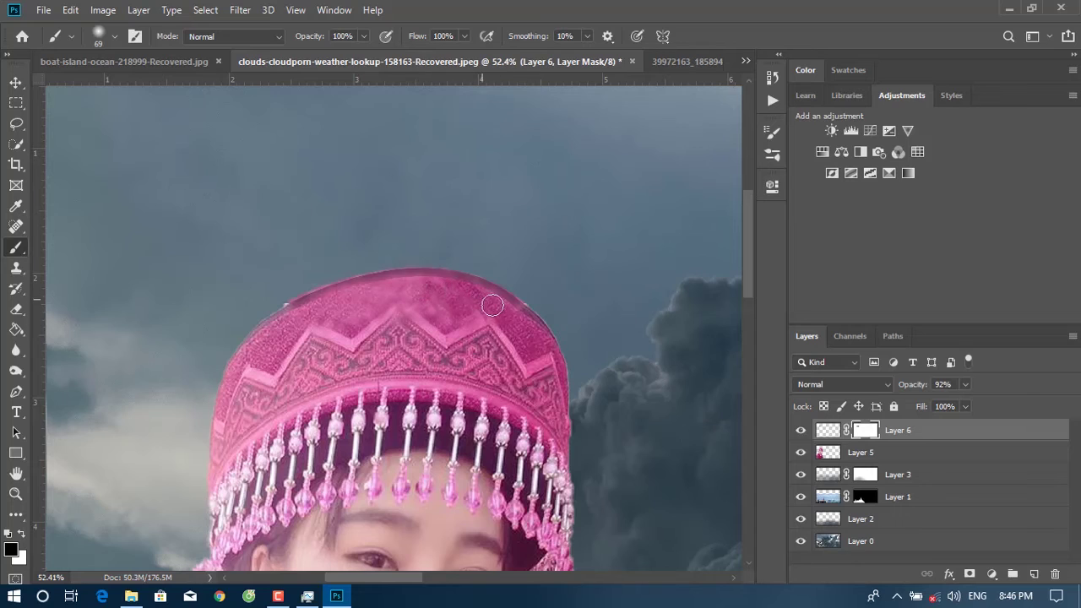
scroll(490, 303, "down", 2)
scroll(456, 338, "down", 2)
scroll(427, 377, "down", 1)
scroll(101, 236, "up", 2)
scroll(152, 140, "up", 2)
scroll(217, 149, "up", 3)
scroll(214, 193, "up", 1)
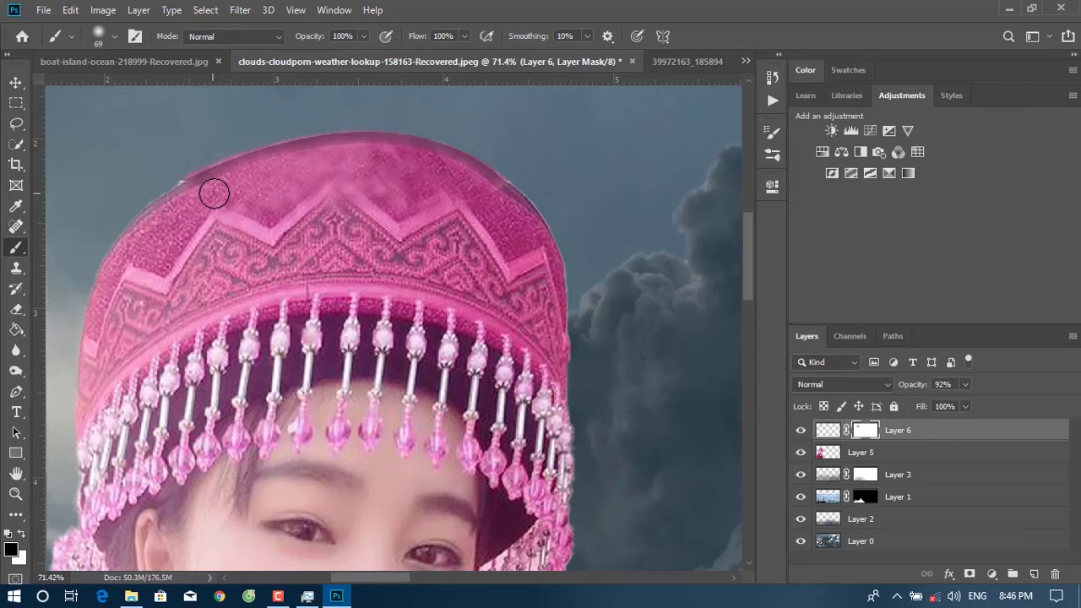
scroll(144, 242, "down", 2)
scroll(161, 326, "down", 3)
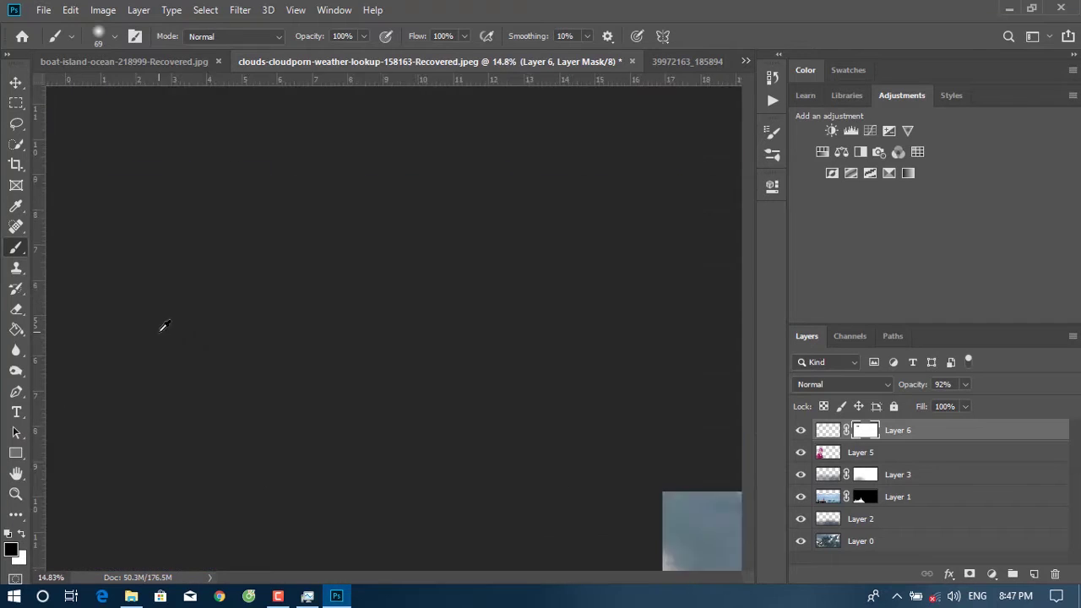
scroll(140, 276, "down", 1)
Switch to the Move tool and open the Brushes panel's brush set folders.
left_click(17, 81)
scroll(200, 285, "down", 1)
scroll(194, 296, "up", 1)
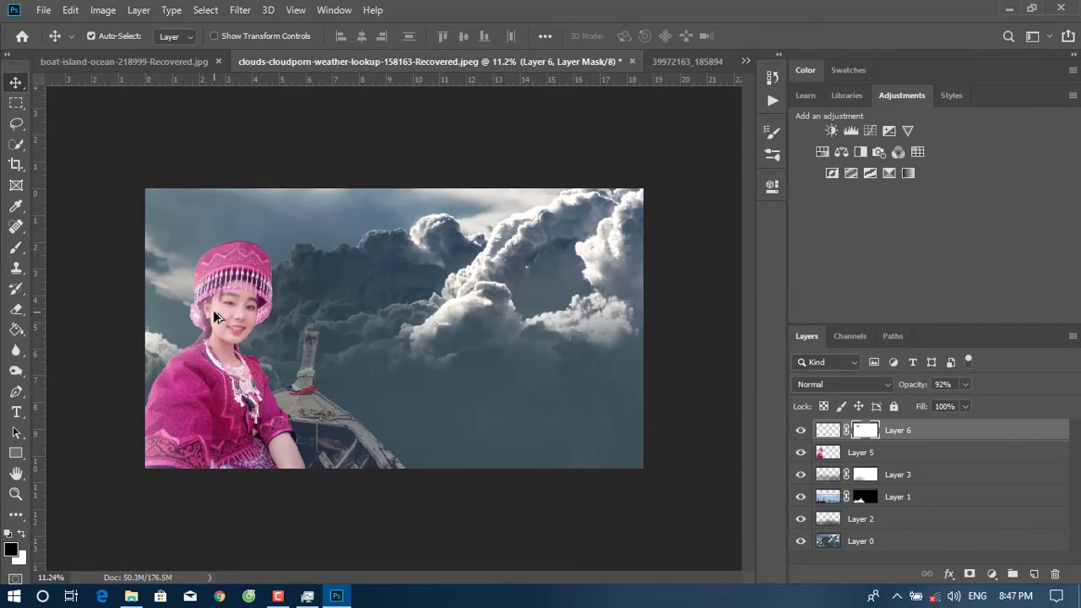
scroll(190, 308, "up", 2)
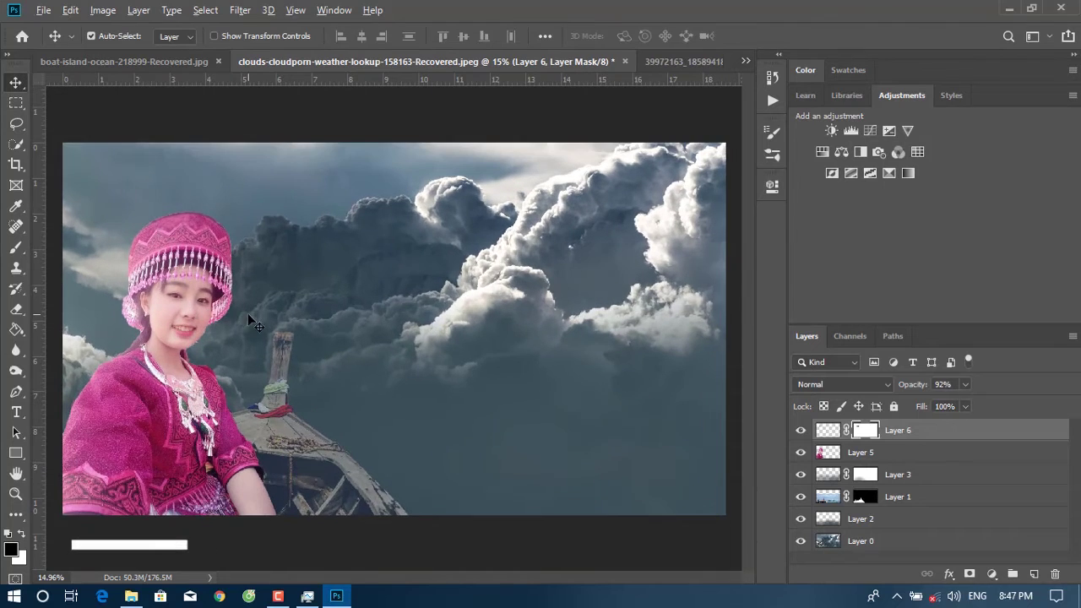
scroll(249, 313, "down", 1)
scroll(296, 300, "up", 2)
scroll(338, 278, "down", 1)
scroll(314, 265, "down", 1)
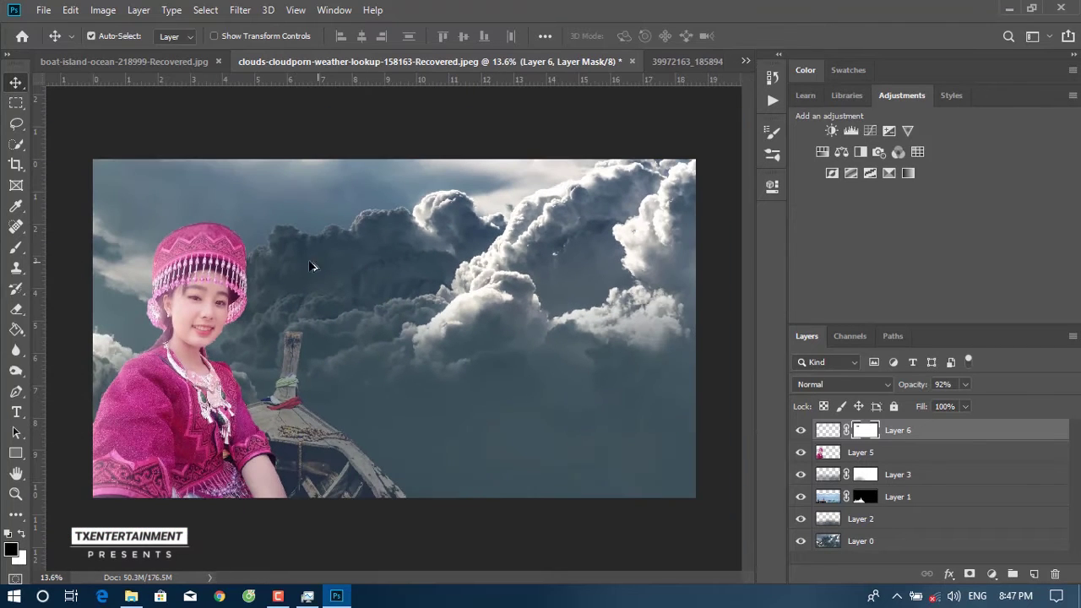
scroll(314, 265, "up", 1)
left_click(778, 157)
scroll(459, 288, "down", 2)
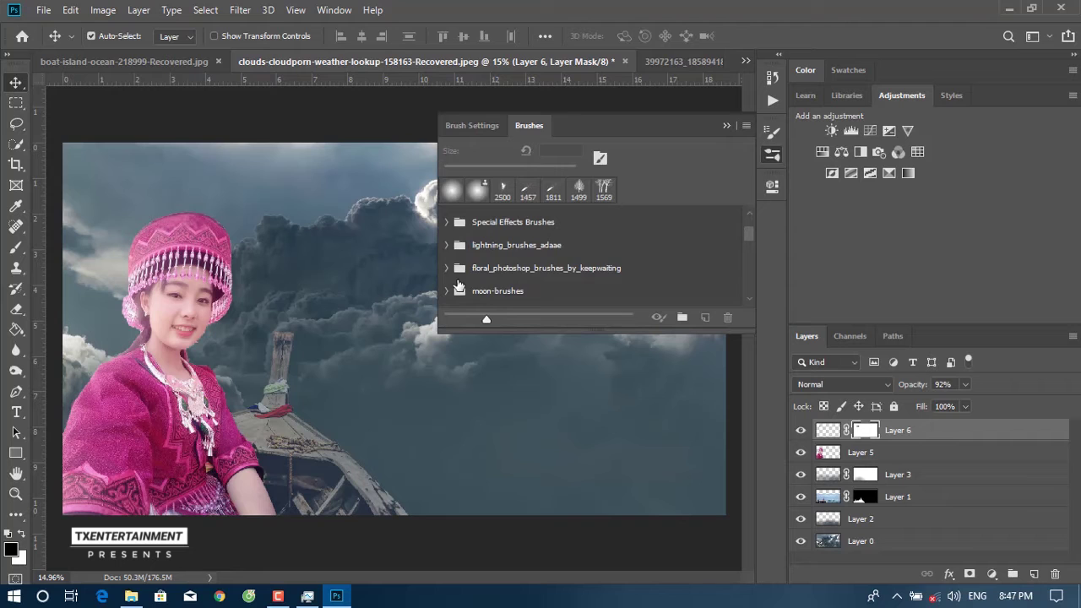
Pick the moon4 brush from the moon-brushes folder and size it to 354 px.
left_click(447, 292)
left_click(517, 284)
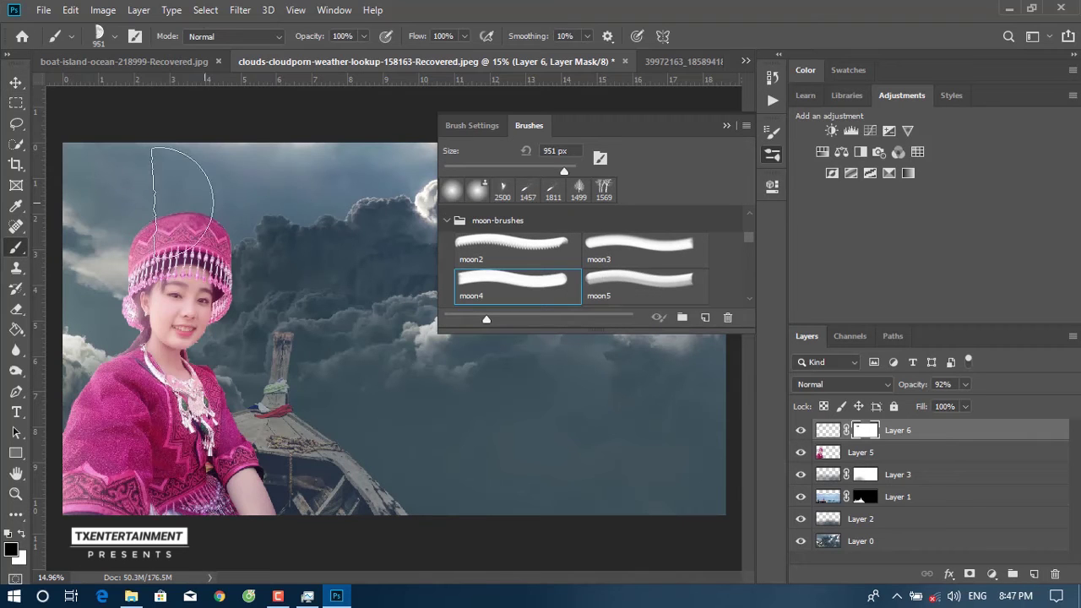
right_click(115, 203)
left_click_drag(284, 238, 267, 245)
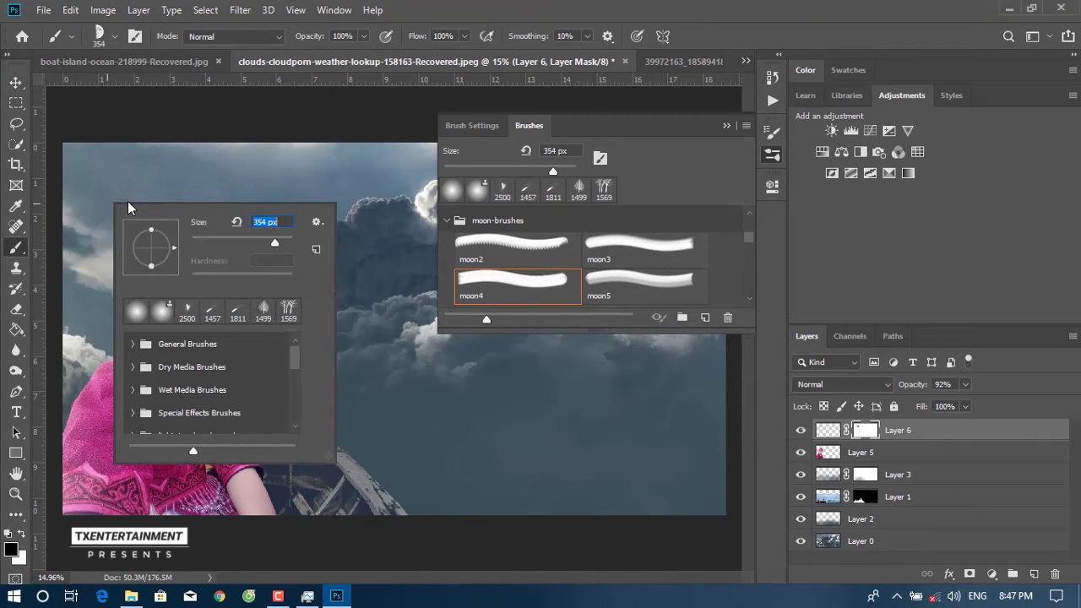
key("Return")
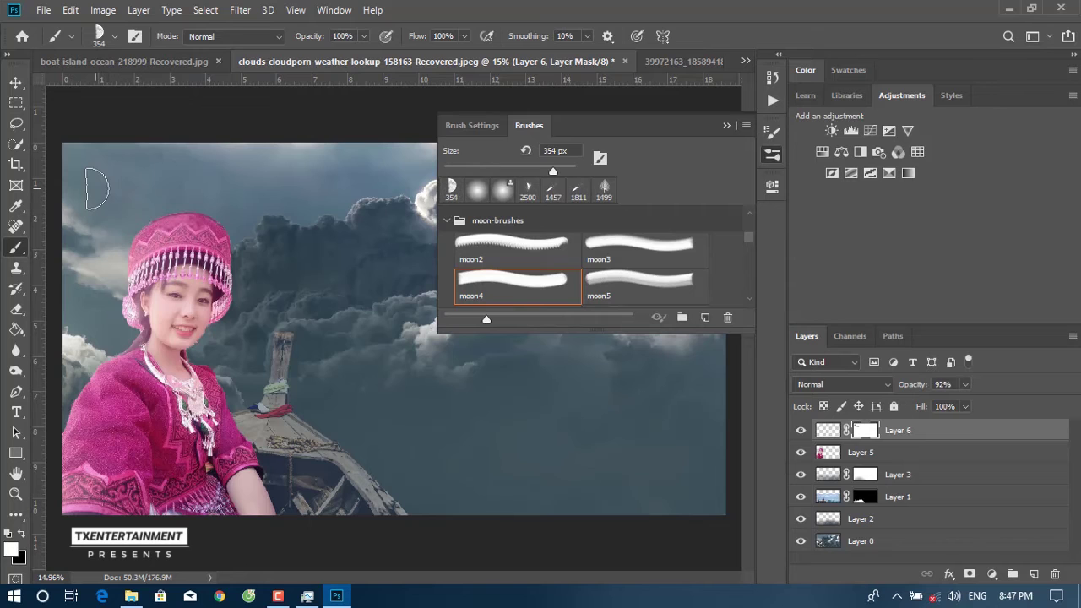
left_click(727, 125)
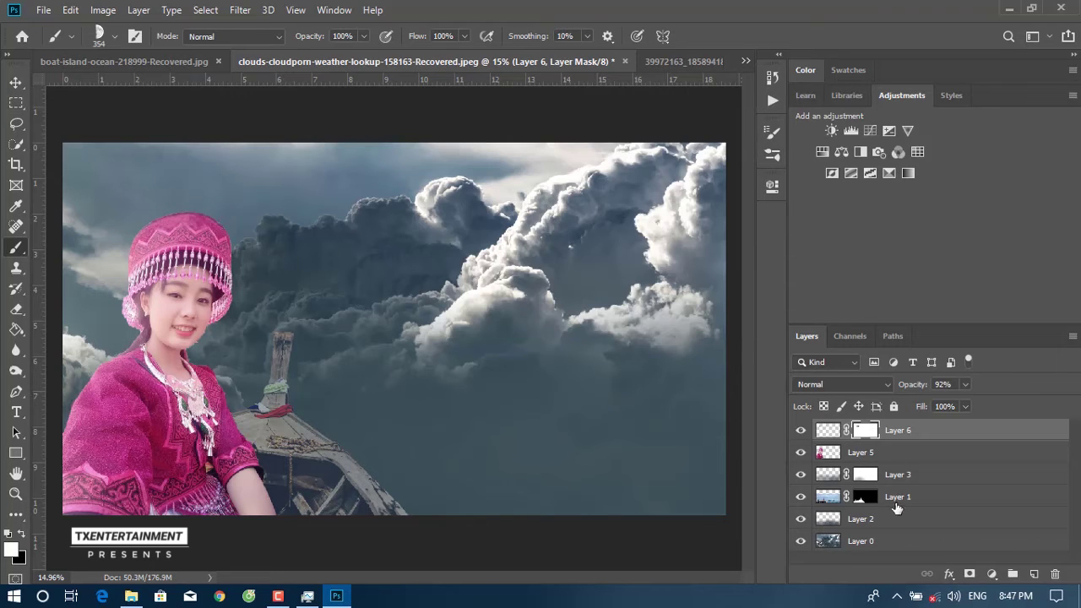
On new Layer 7, stamp a white moon near the top centre of the sky.
left_click(1034, 573)
left_click(134, 249, "alt")
left_click(91, 190)
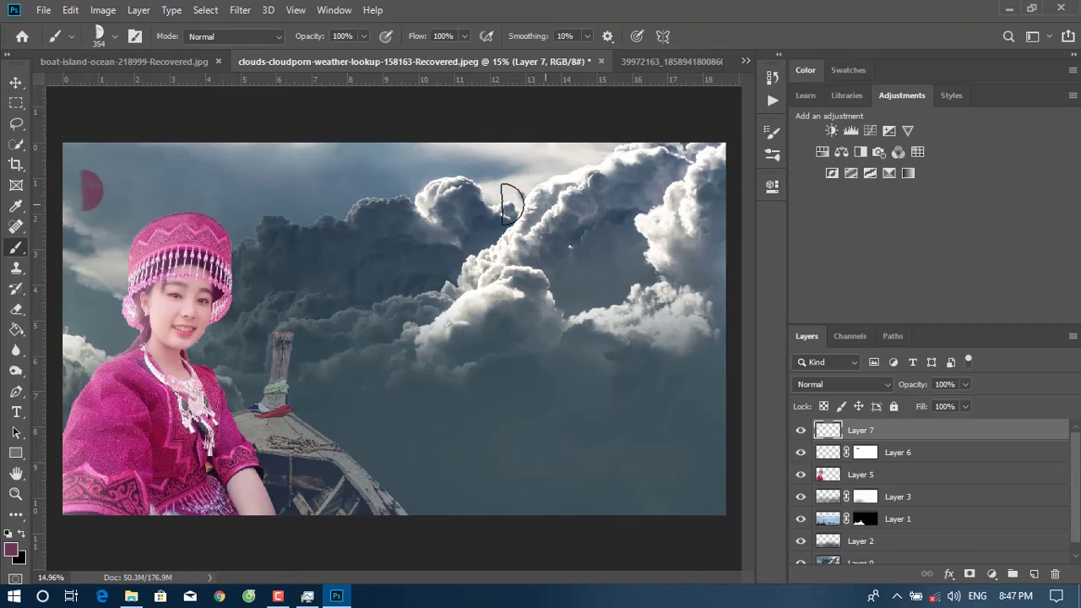
key("ctrl+z")
key("d")
key("x")
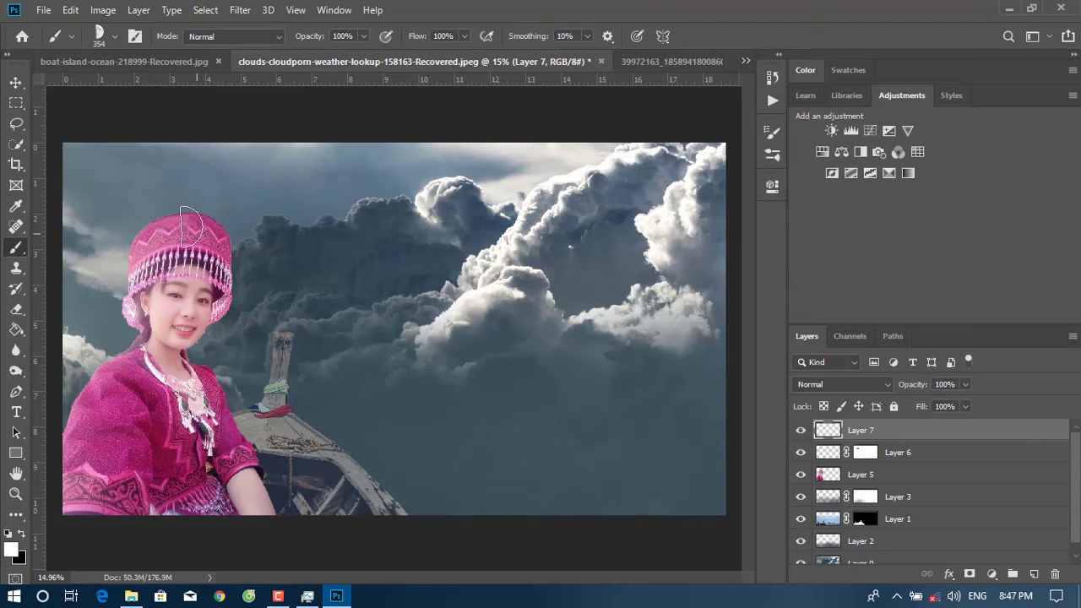
left_click(96, 188)
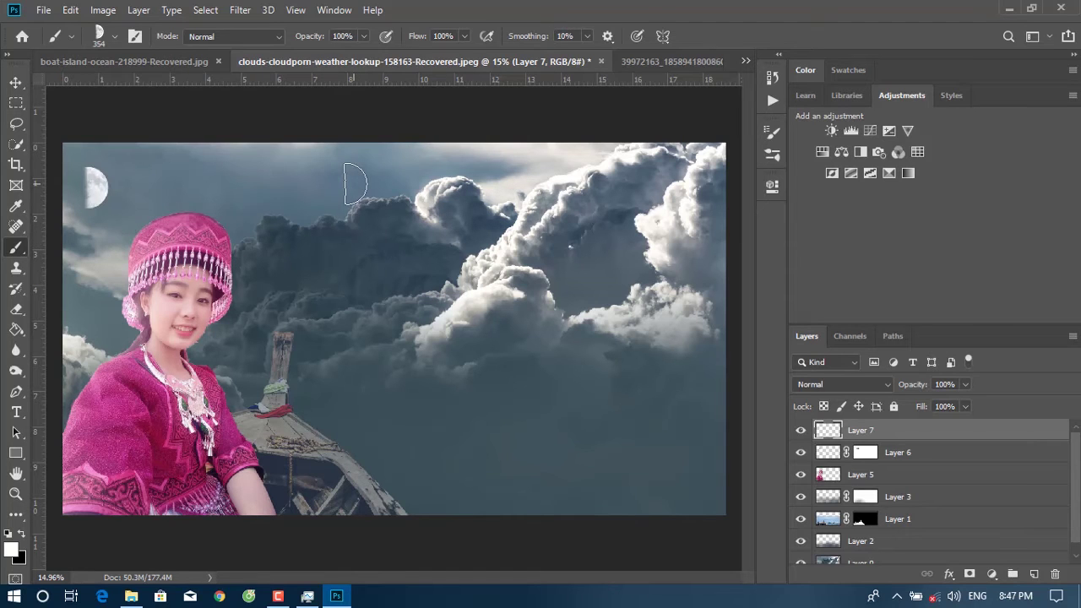
key("ctrl+z")
left_click(287, 163)
key("ctrl+z")
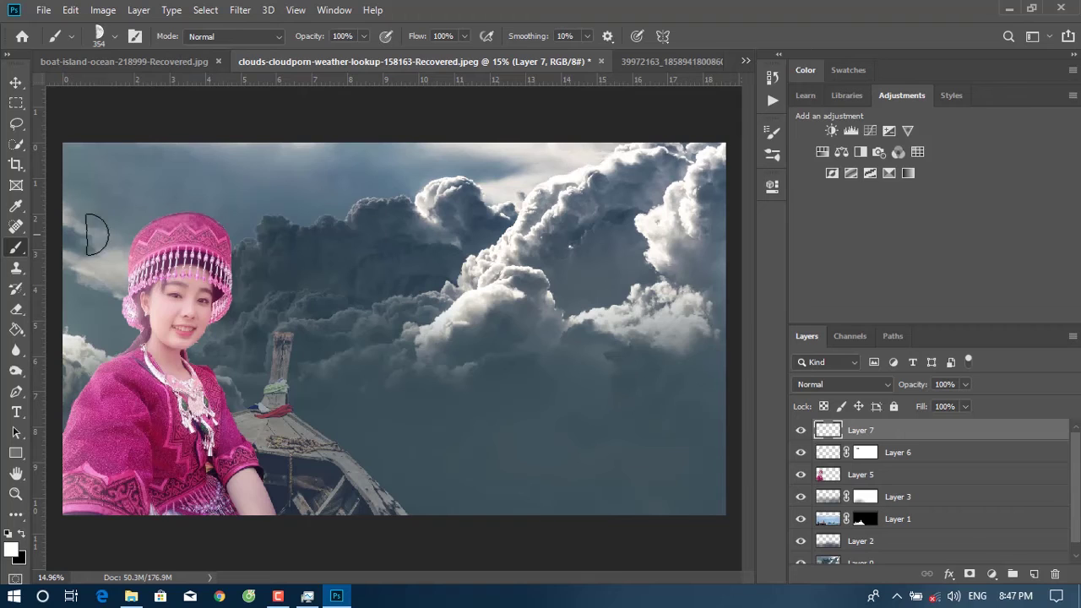
left_click(428, 159)
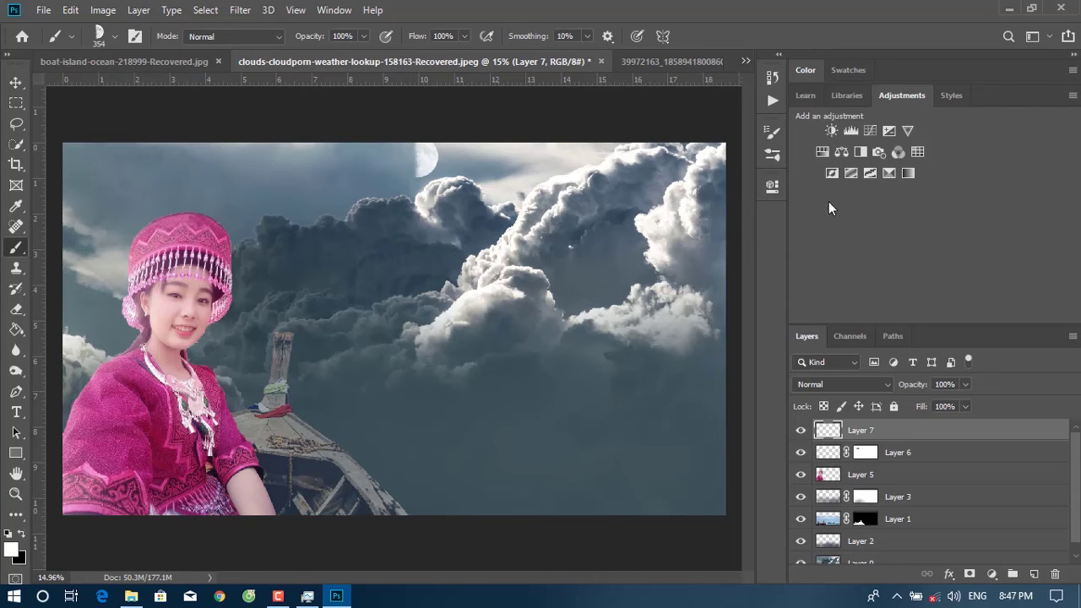
Lower Layer 7's opacity to 42%, then select Layer 6.
left_click(931, 400)
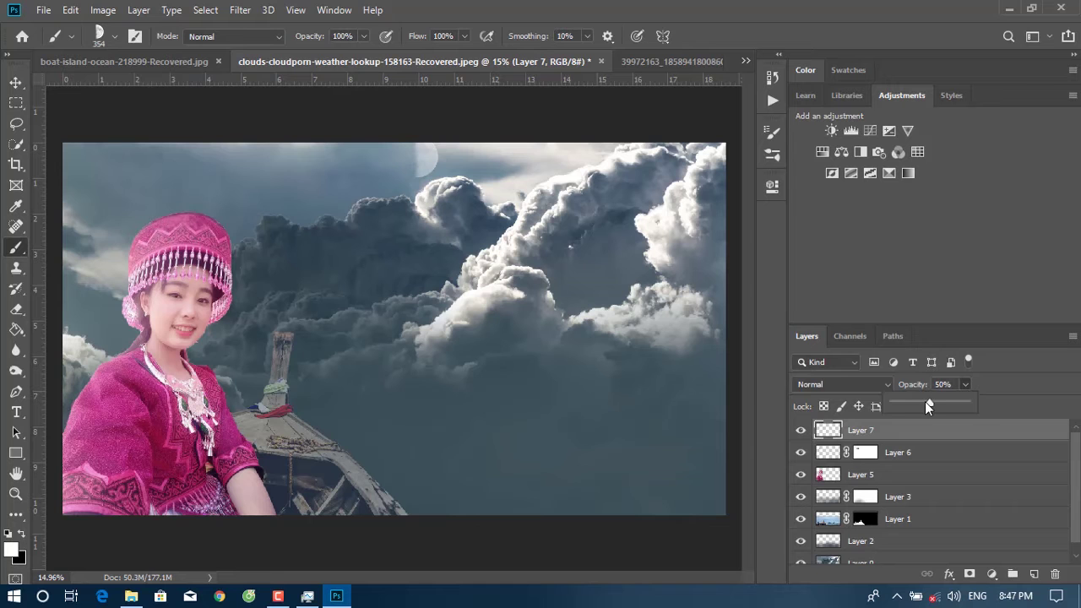
left_click(15, 83)
scroll(422, 305, "down", 1)
scroll(422, 306, "up", 1)
scroll(422, 305, "up", 2)
scroll(414, 304, "down", 1)
scroll(414, 313, "down", 1)
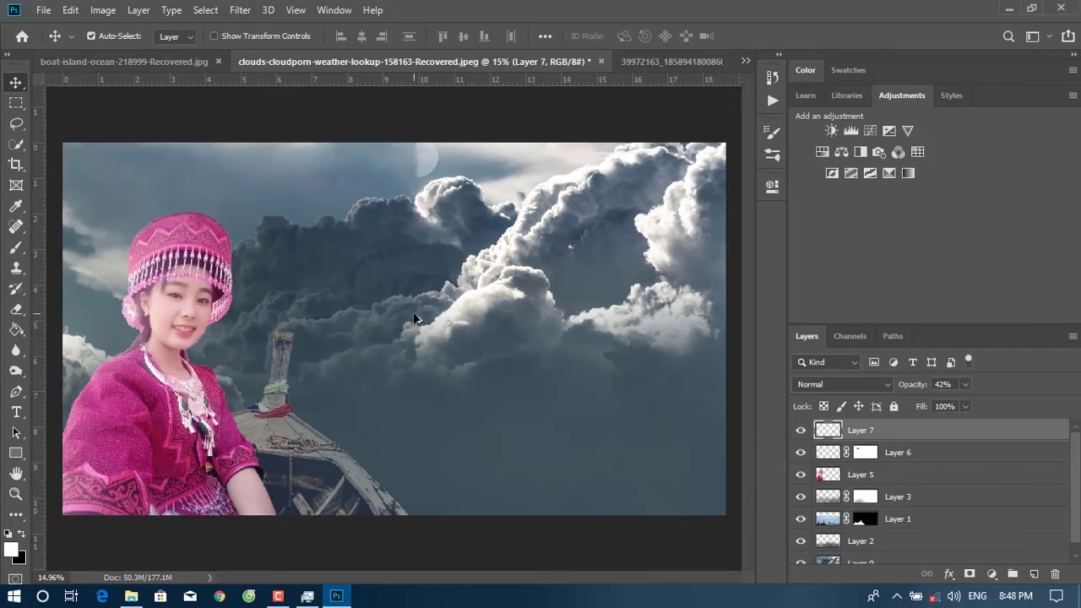
scroll(427, 288, "up", 1)
left_click(906, 463)
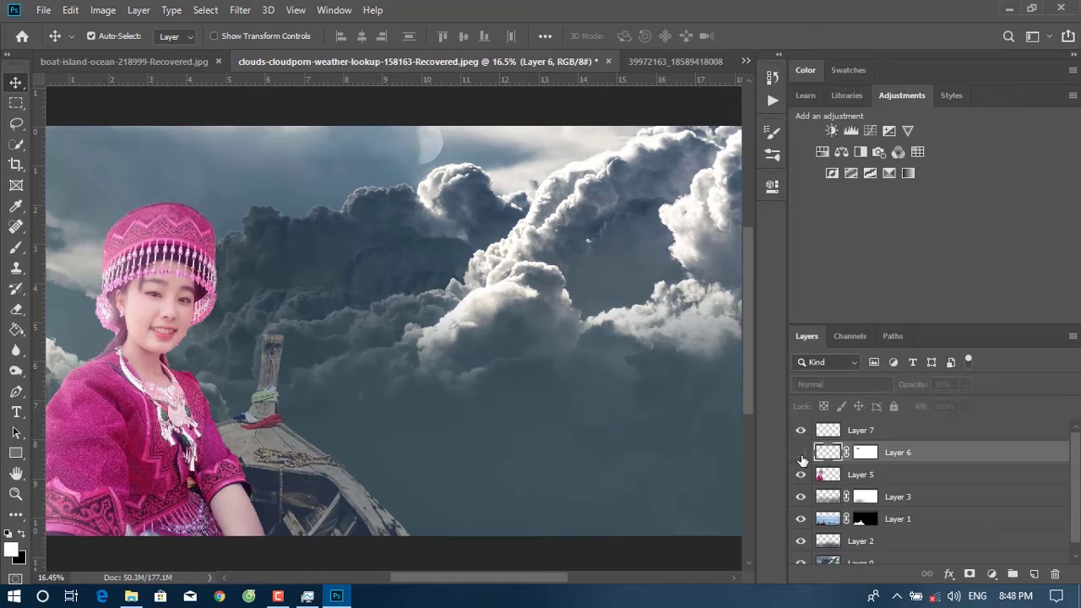
Merge Layers 5 and 6 and add a Curves adjustment clipped to the woman's layer.
left_click(919, 474, "shift")
key("ctrl+e")
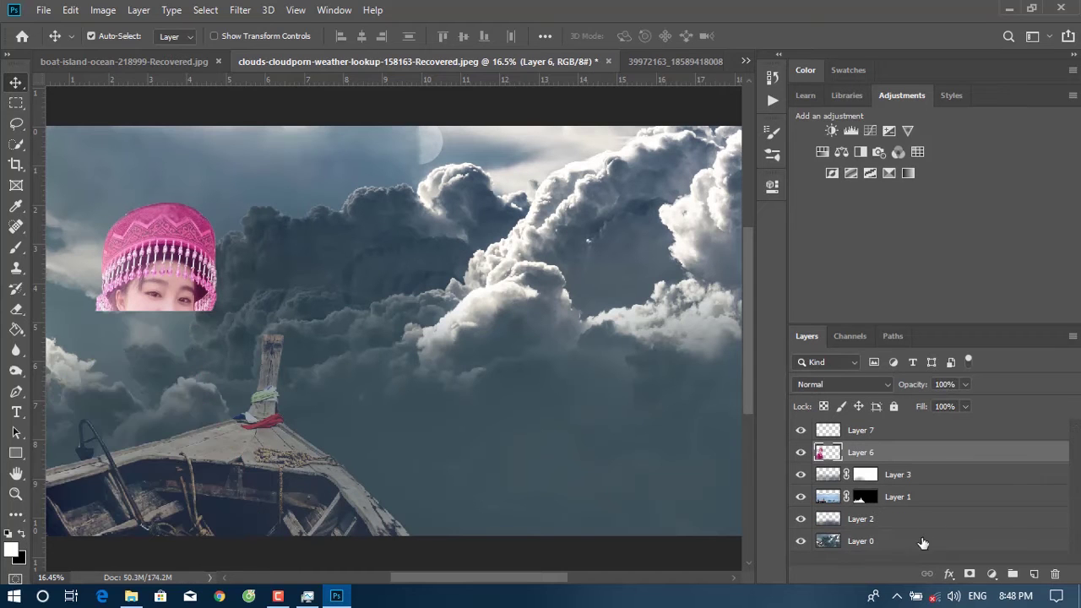
left_click(992, 575)
left_click(1007, 376)
left_click(636, 449)
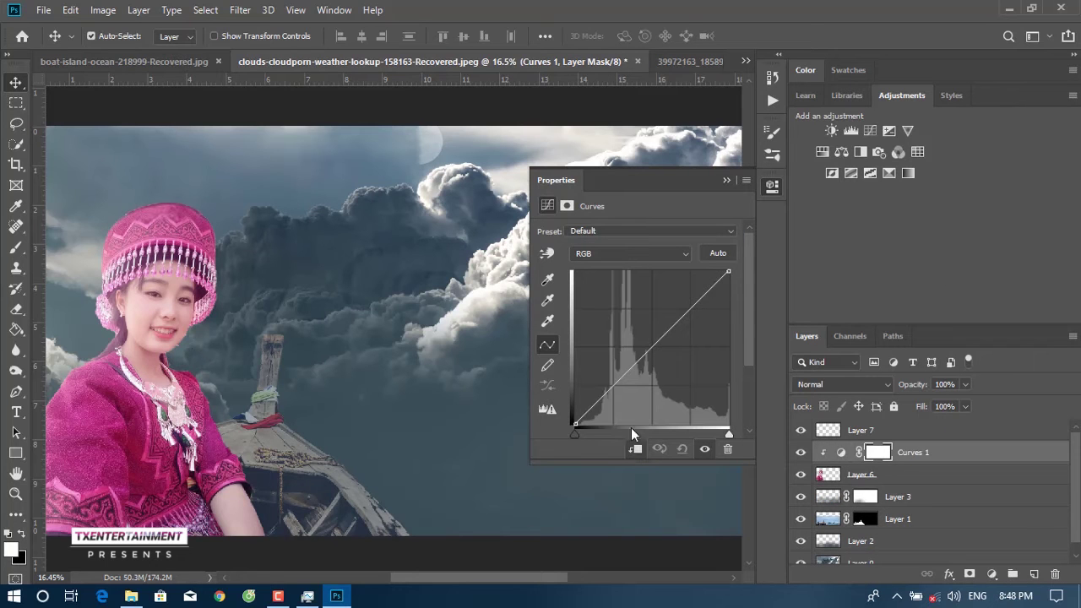
Raise the Curves black point and pull the midtones down for deeper contrast.
left_click_drag(578, 436, 599, 436)
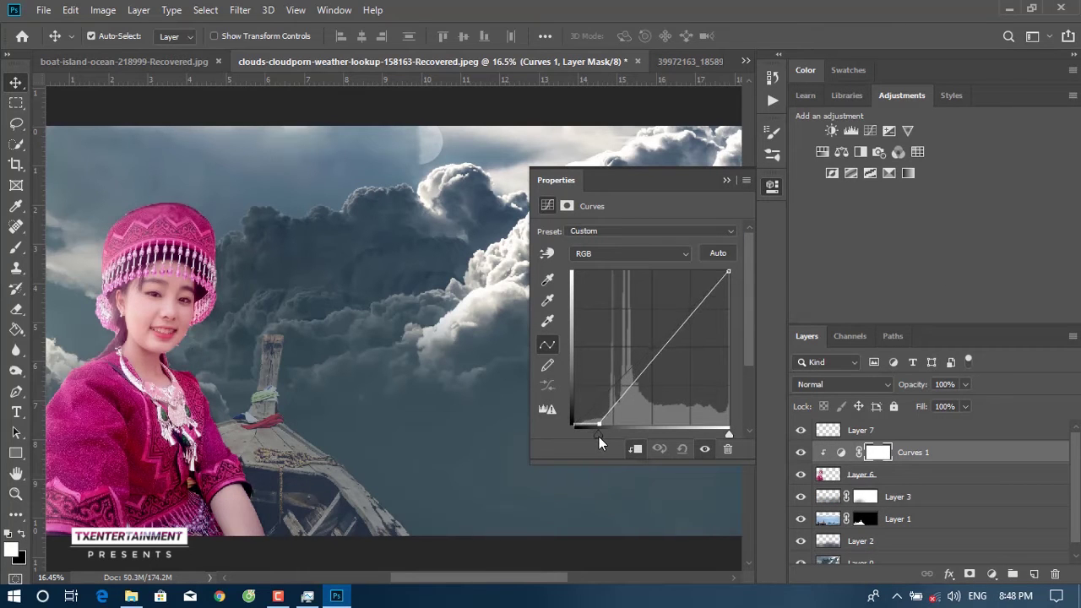
mouse_move(670, 342)
left_mouse_down()
mouse_move(670, 362)
mouse_move(684, 342)
mouse_move(651, 385)
left_mouse_up()
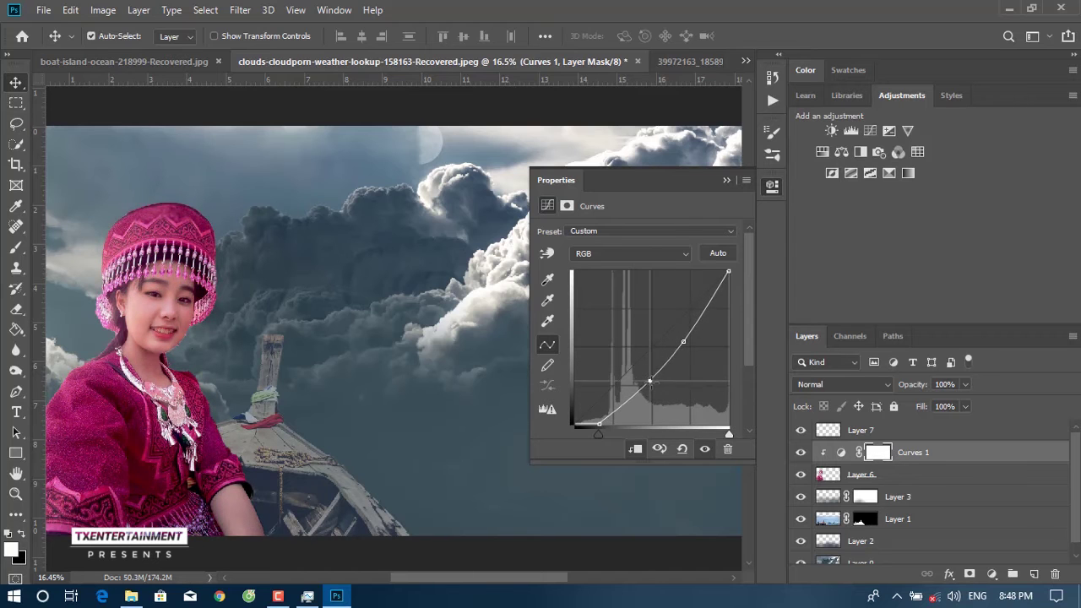
mouse_move(681, 341)
left_mouse_down()
mouse_move(693, 345)
mouse_move(679, 344)
left_mouse_up()
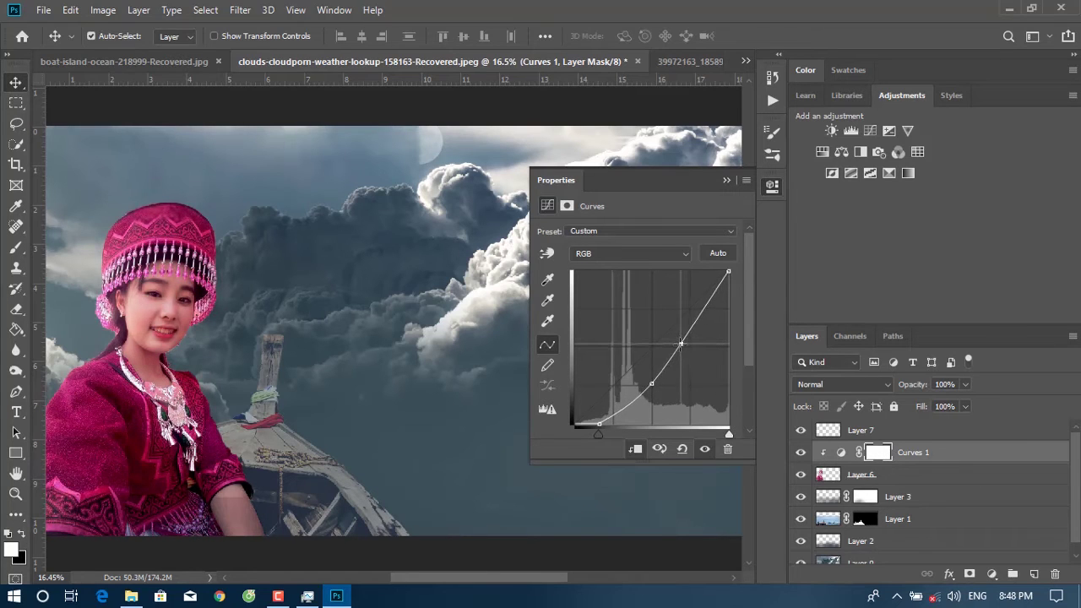
left_click(726, 180)
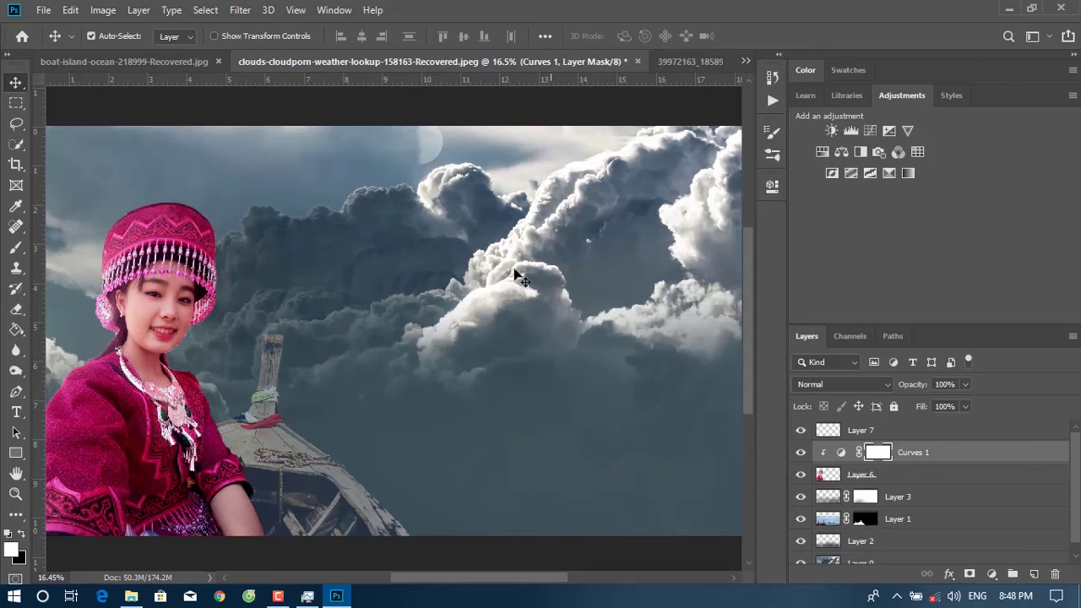
Add new Layer 8 above the boat's Layer 1, clipped to it.
scroll(417, 295, "down", 2)
scroll(375, 294, "up", 1)
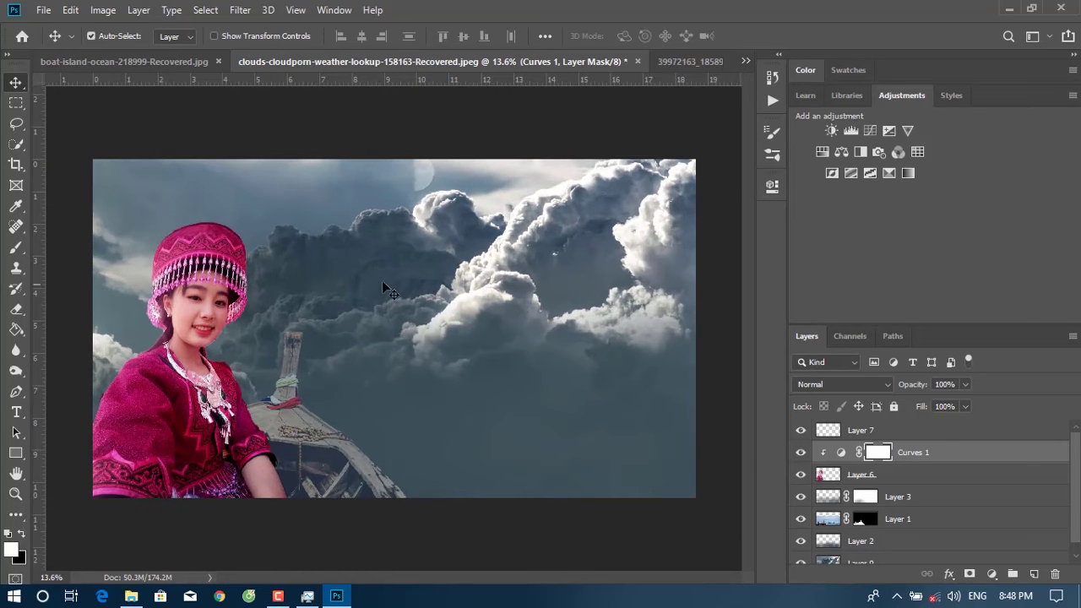
scroll(225, 258, "up", 1)
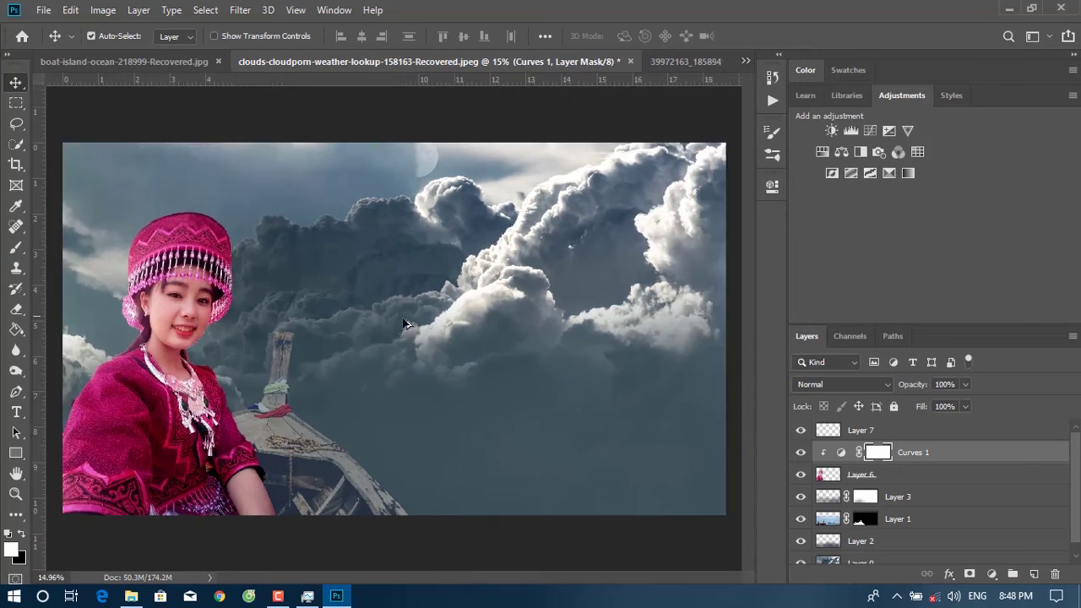
scroll(549, 372, "down", 1)
left_click(901, 519)
scroll(896, 523, "down", 1)
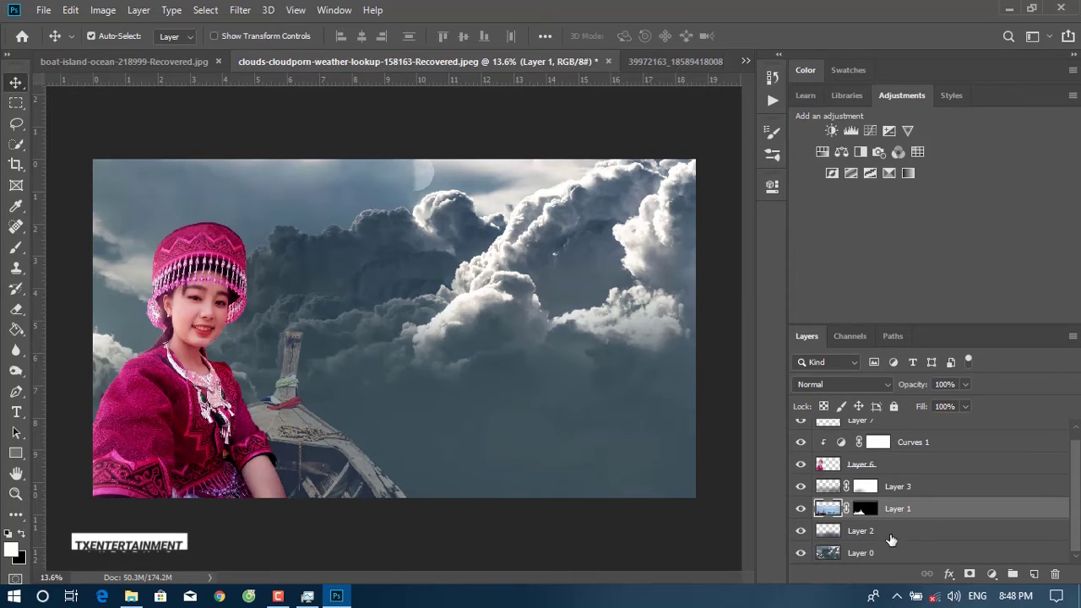
left_click(1034, 574)
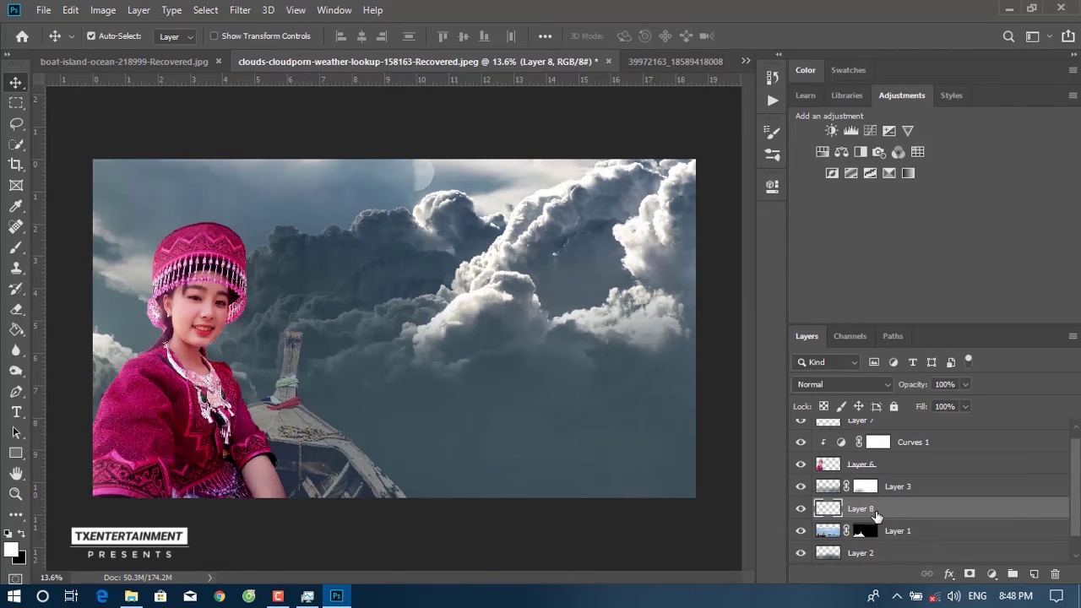
key("ctrl+alt+g")
Set up a soft round brush at 1457 px.
key("b")
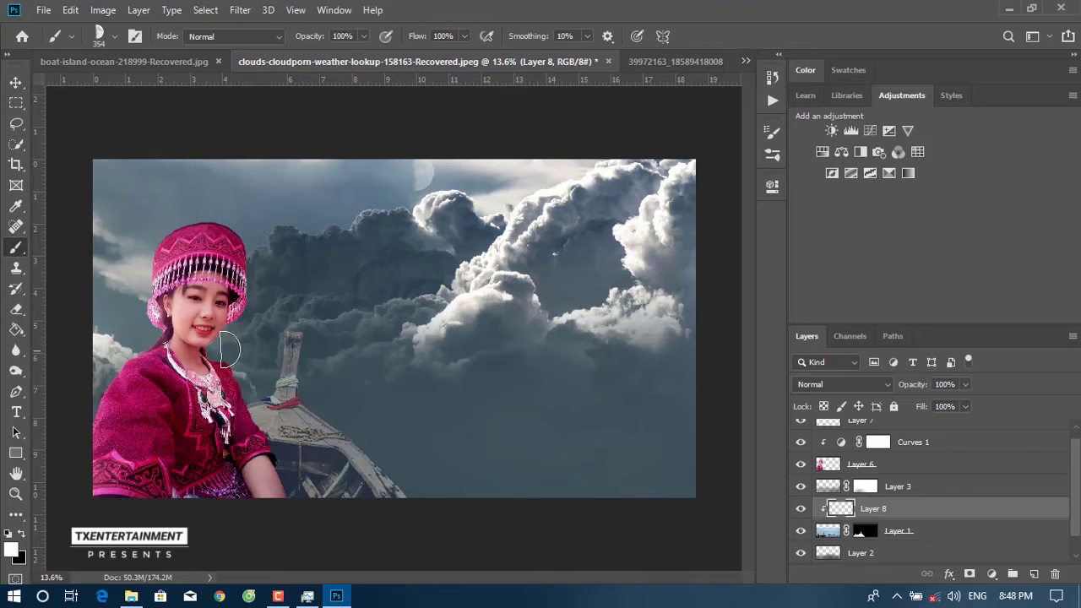
right_click(306, 334)
left_click(356, 439)
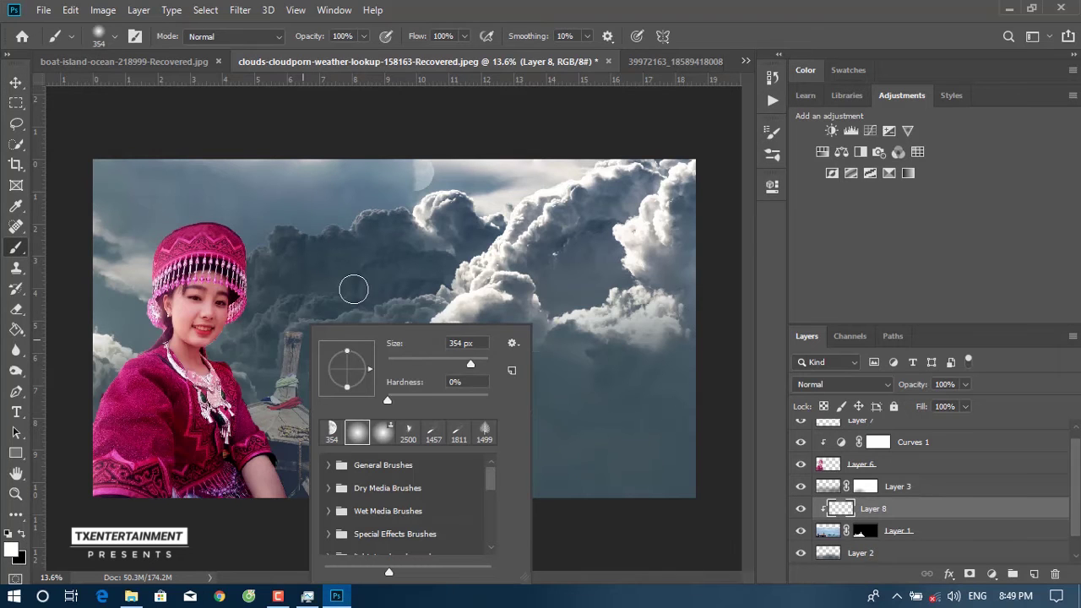
left_click(354, 290)
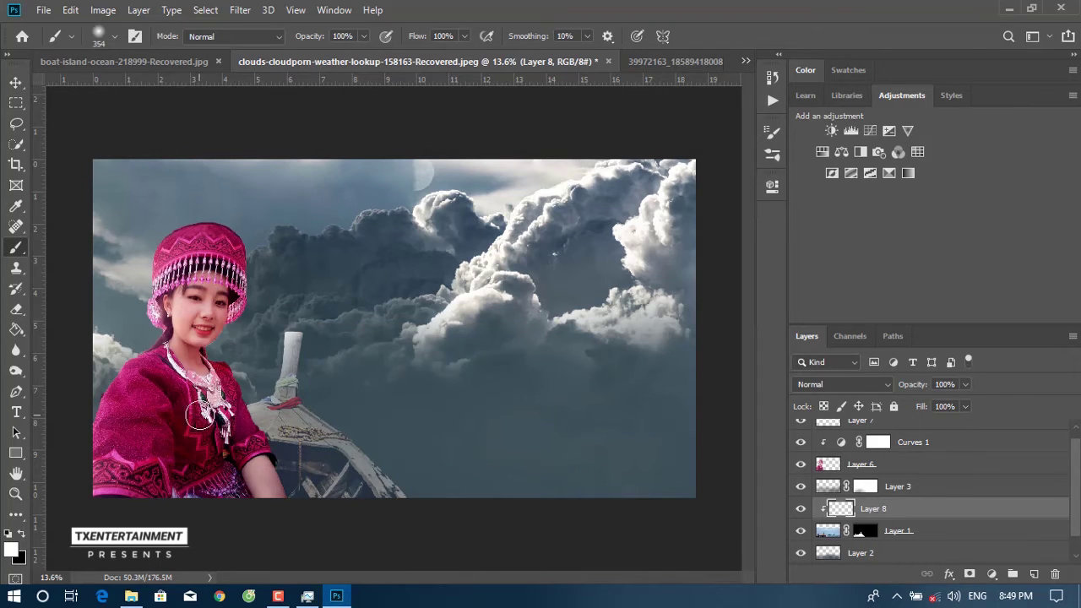
right_click(340, 345)
double_click(507, 275)
type("1457")
key("Return")
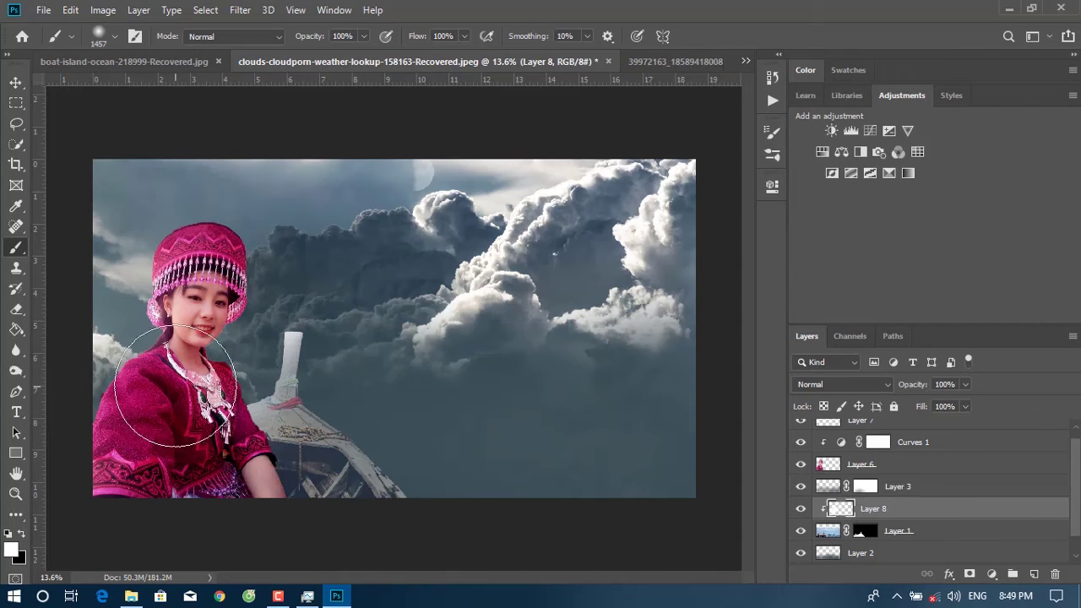
Set Layer 8's opacity to 61%, then select the woman's Layer 6.
left_click(965, 384)
left_click_drag(922, 403, 925, 405)
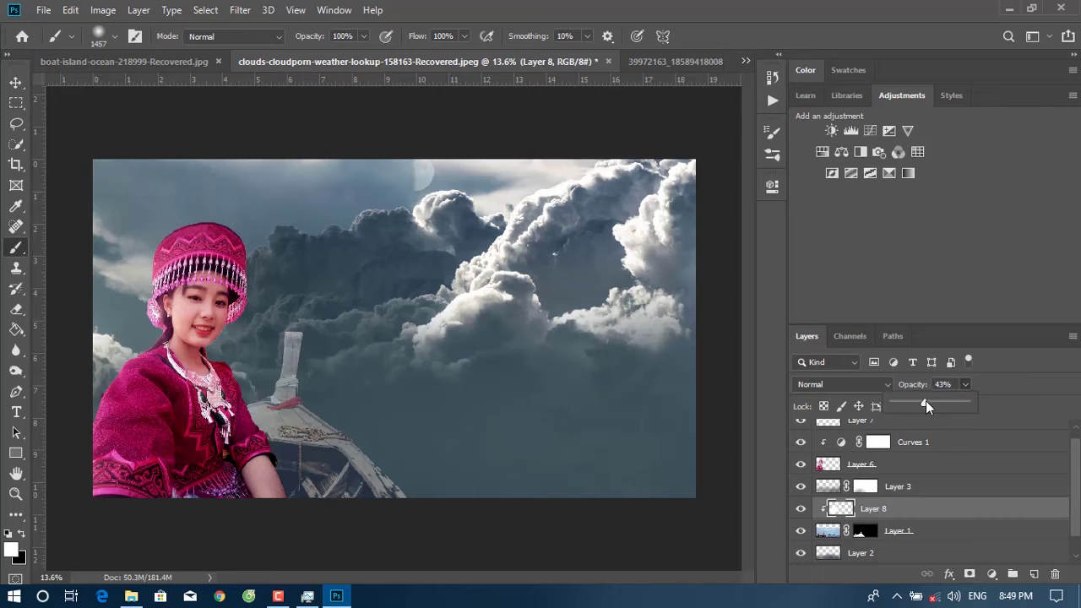
left_click_drag(962, 407, 964, 401)
left_click(803, 511)
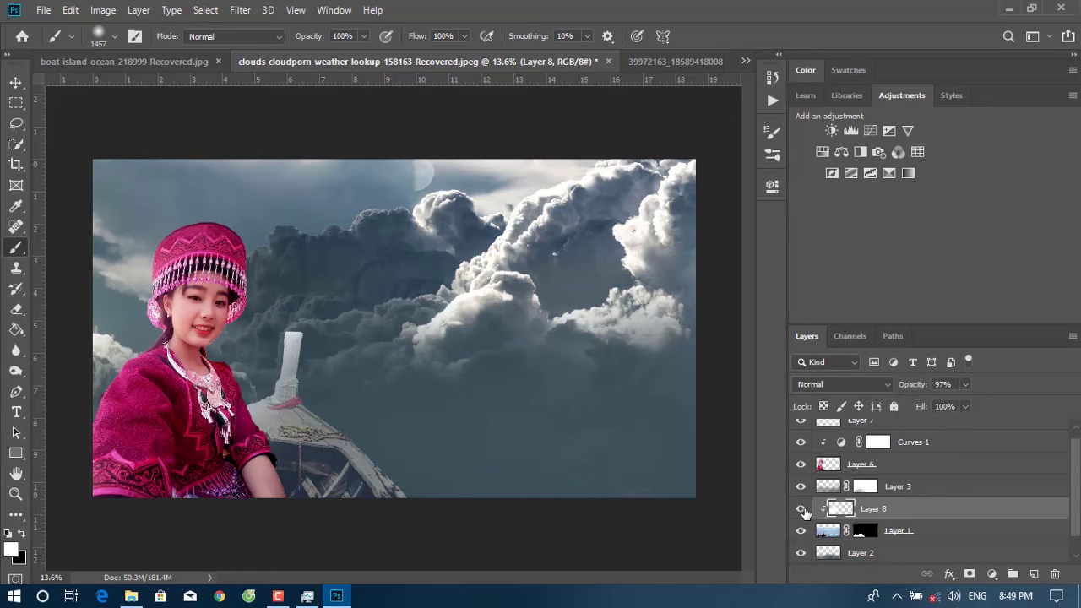
left_click_drag(964, 402, 941, 402)
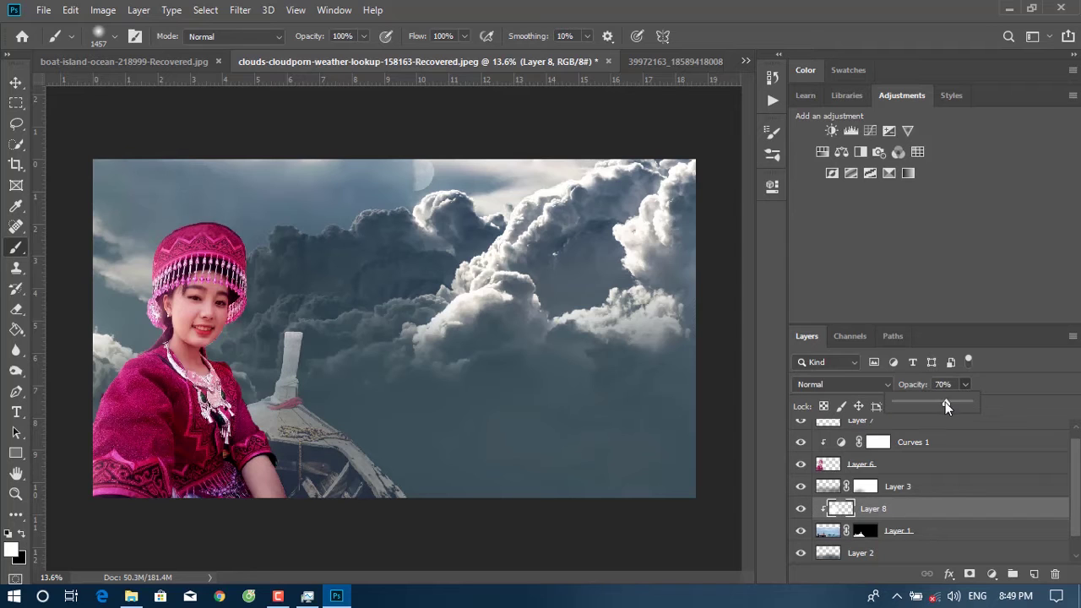
left_click(898, 473)
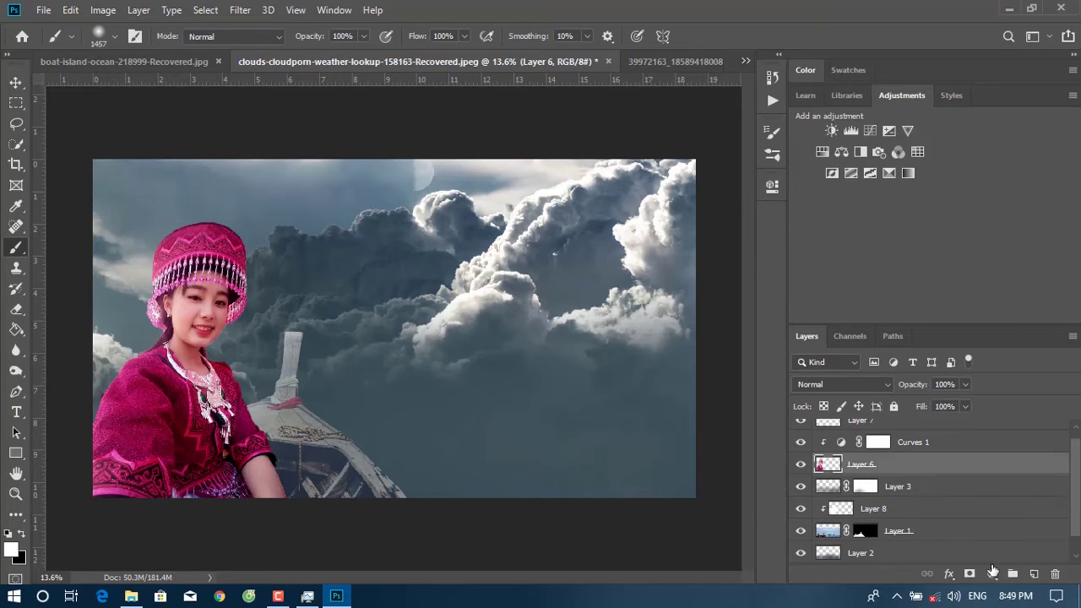
On new clipped Layer 9, paint soft light along the woman's left edge at 50% opacity.
left_click(1032, 575)
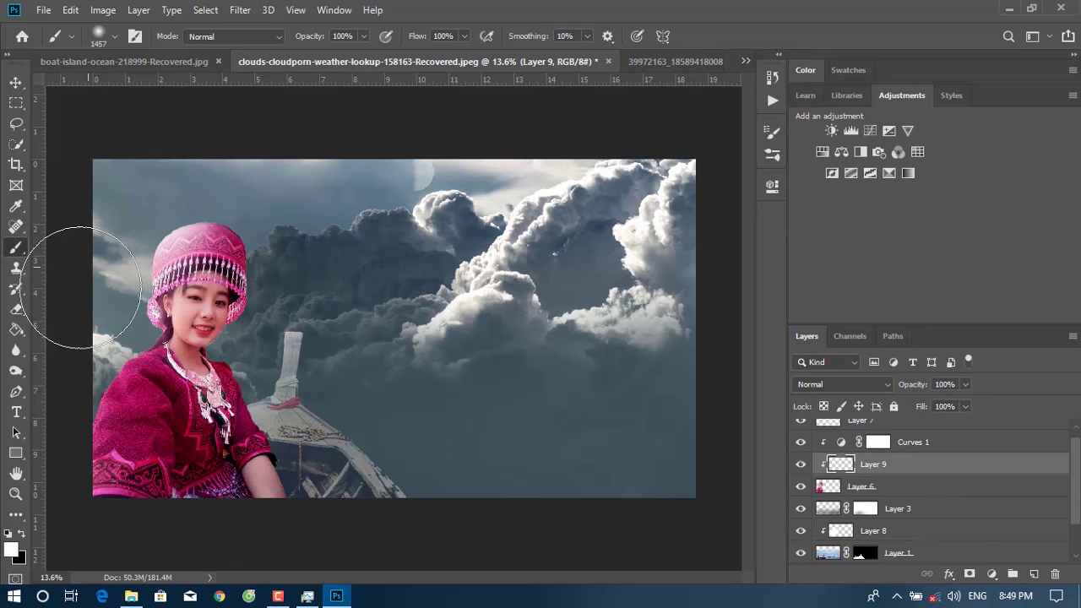
left_click_drag(73, 396, 99, 439)
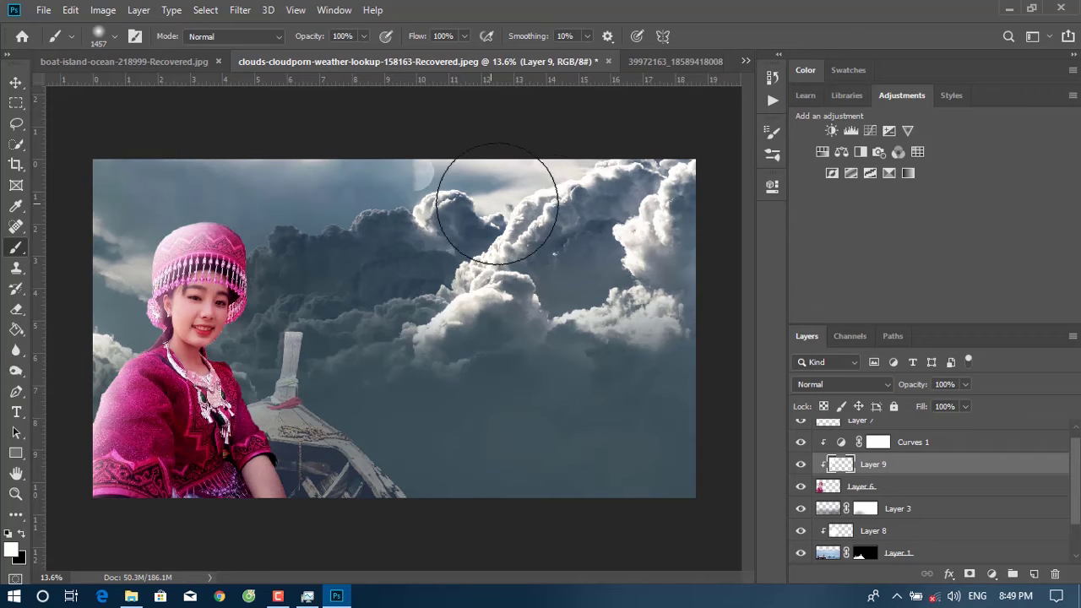
left_click(966, 385)
mouse_move(926, 402)
left_mouse_down()
mouse_move(915, 403)
mouse_move(930, 401)
left_mouse_up()
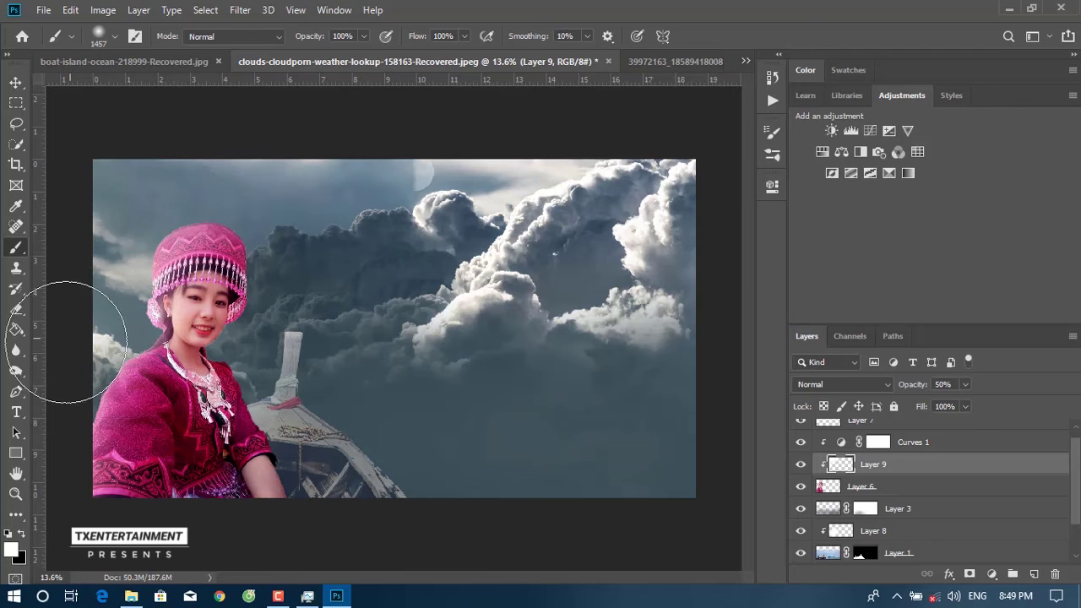
left_click(16, 83)
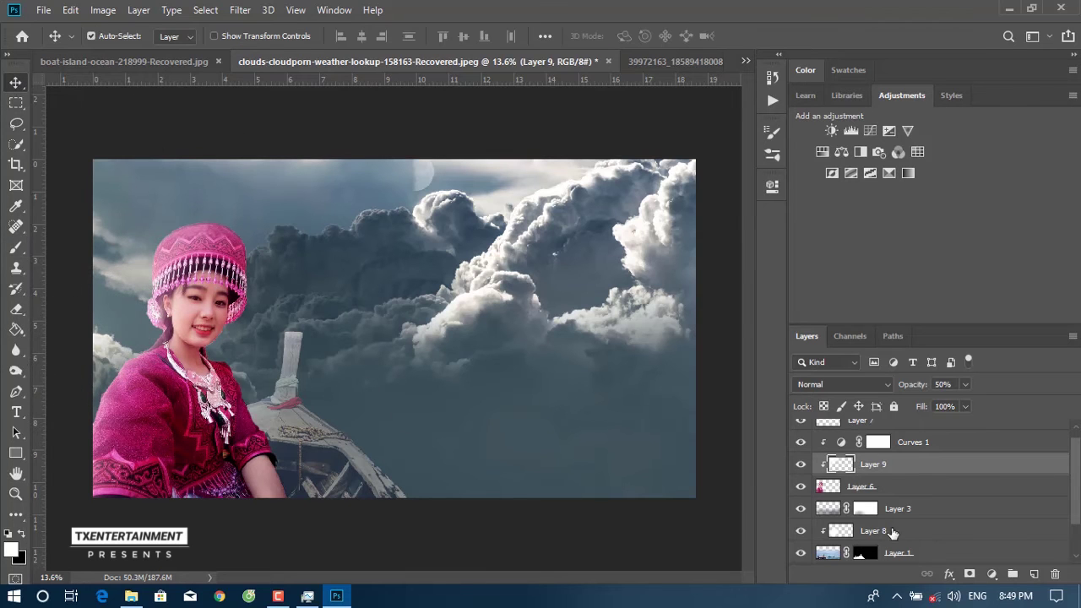
Select the boat's Layer 8 and shrink the soft brush to 202 px for touch-up light.
left_click(893, 532)
key("b")
right_click(381, 426)
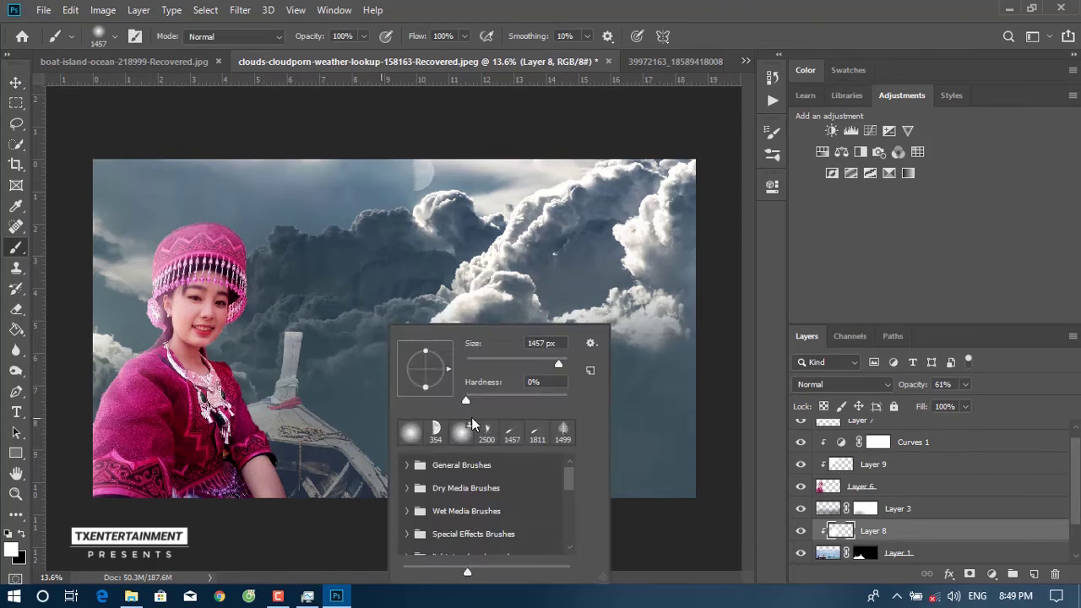
left_click_drag(511, 363, 522, 364)
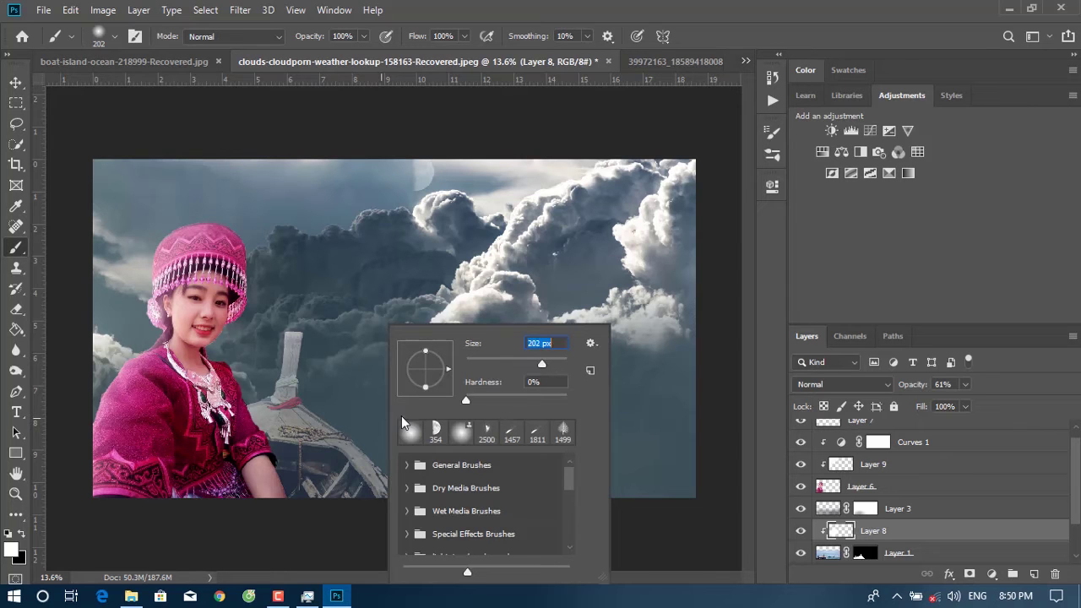
left_click(314, 413)
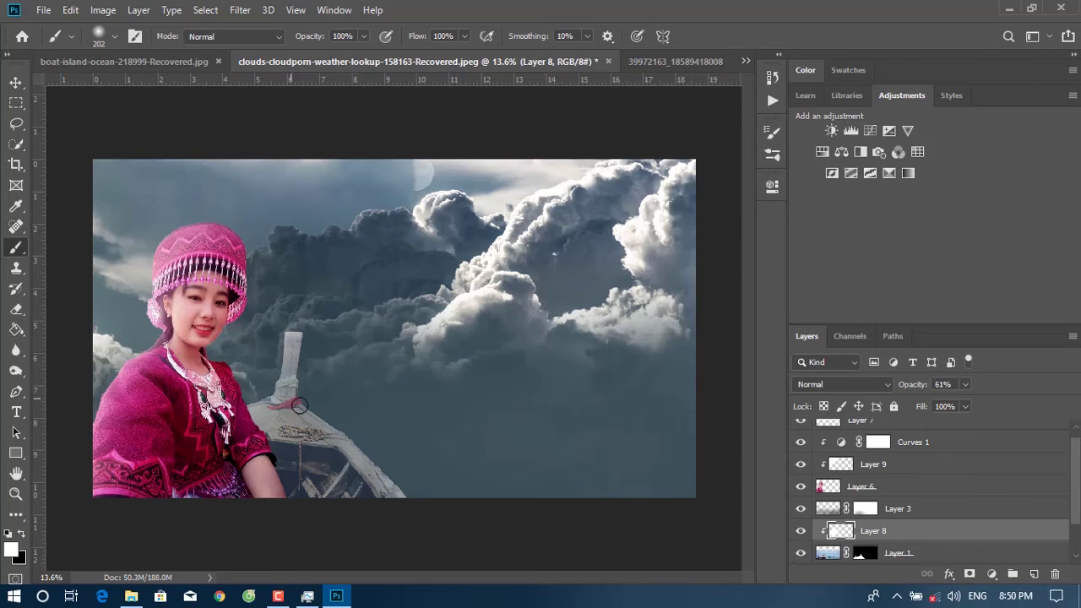
scroll(445, 435, "down", 1)
left_click(15, 82)
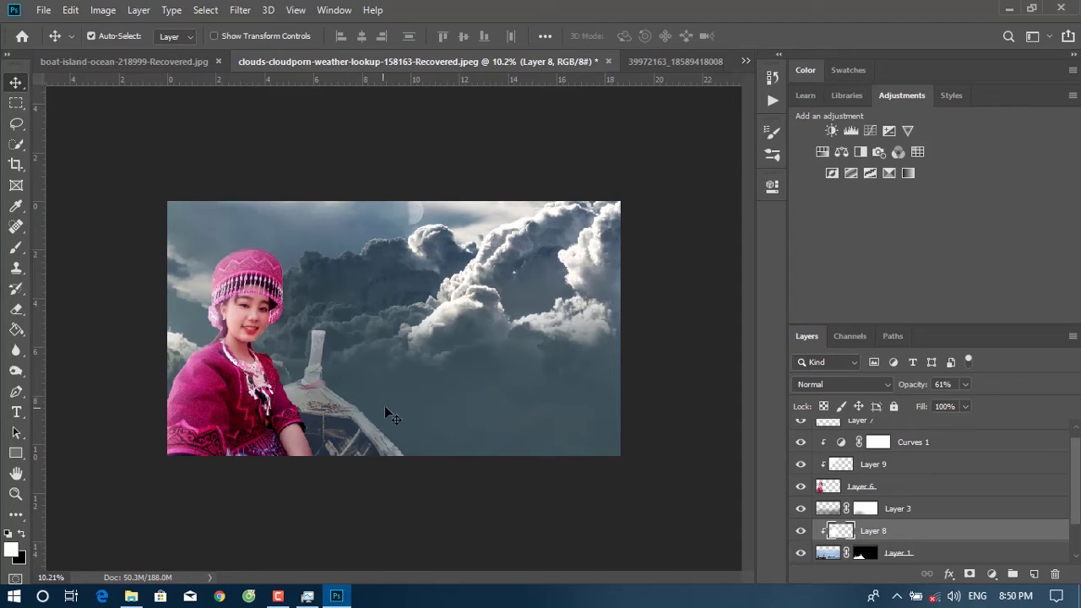
scroll(431, 374, "up", 2)
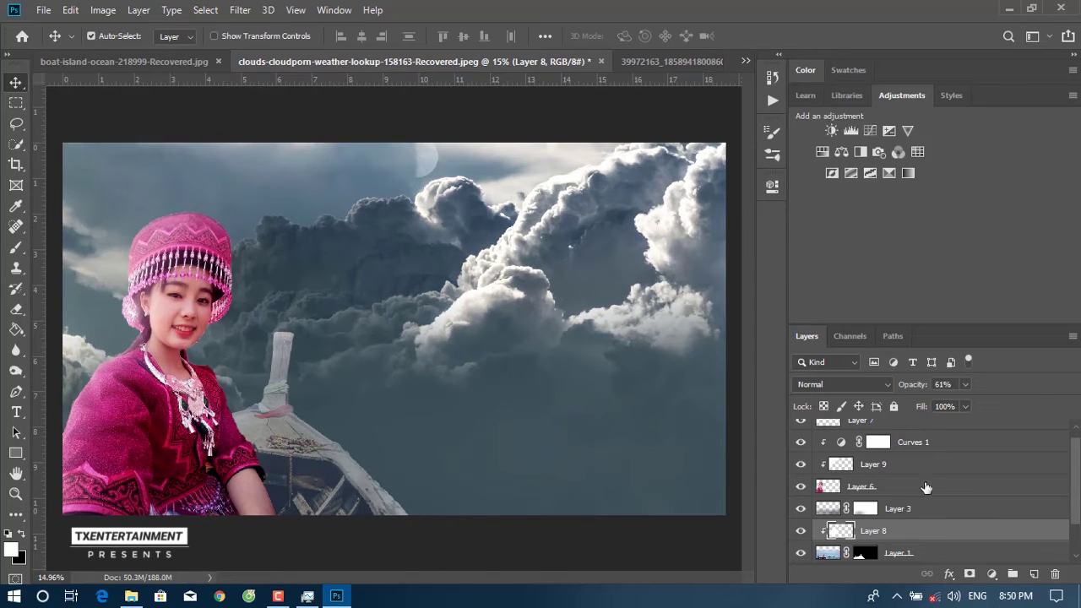
On new top Layer 10, paint a soft dark stroke at 50% across the image bottom.
left_click(948, 429)
left_click(1032, 574)
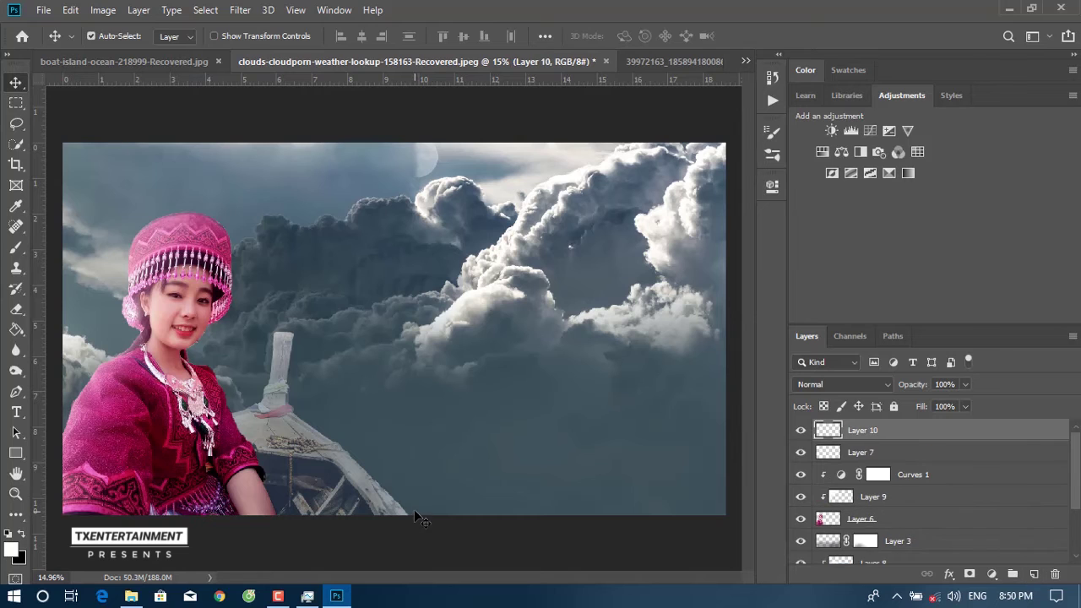
key("b")
right_click(377, 460)
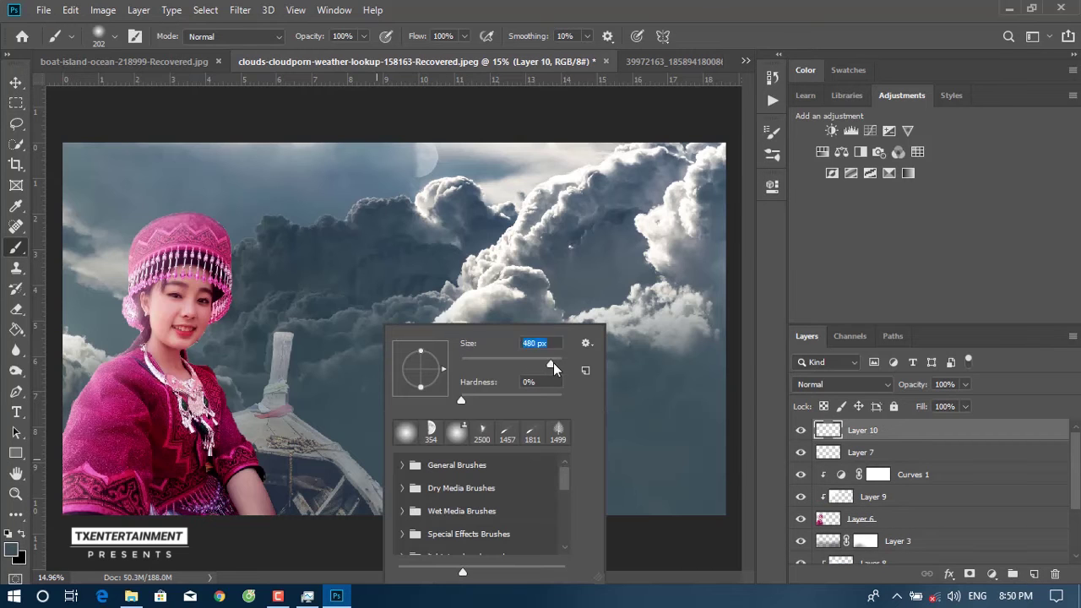
type("50")
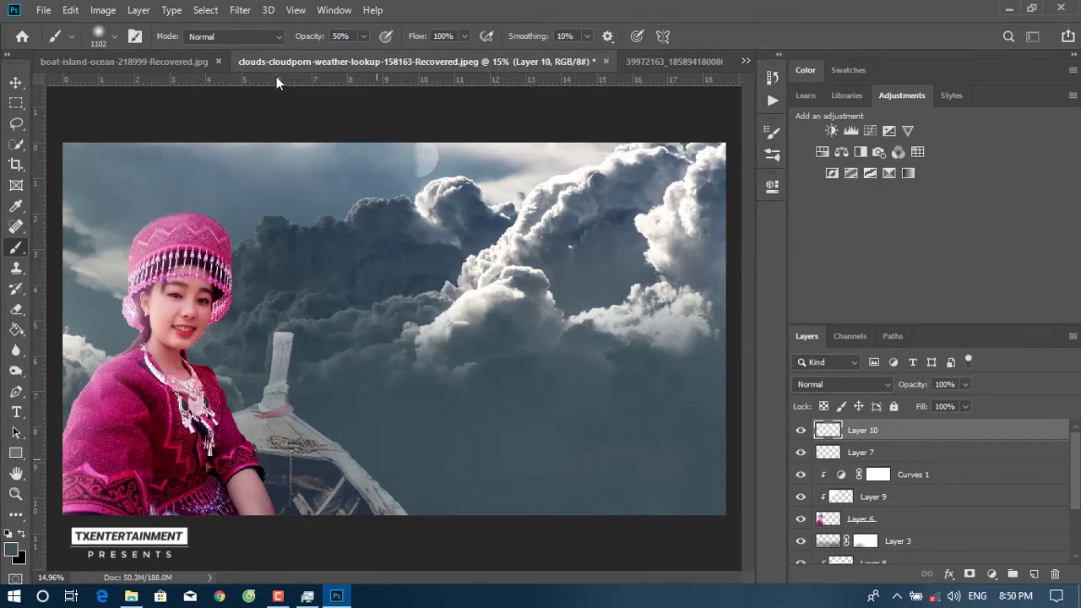
left_click_drag(367, 502, 59, 492)
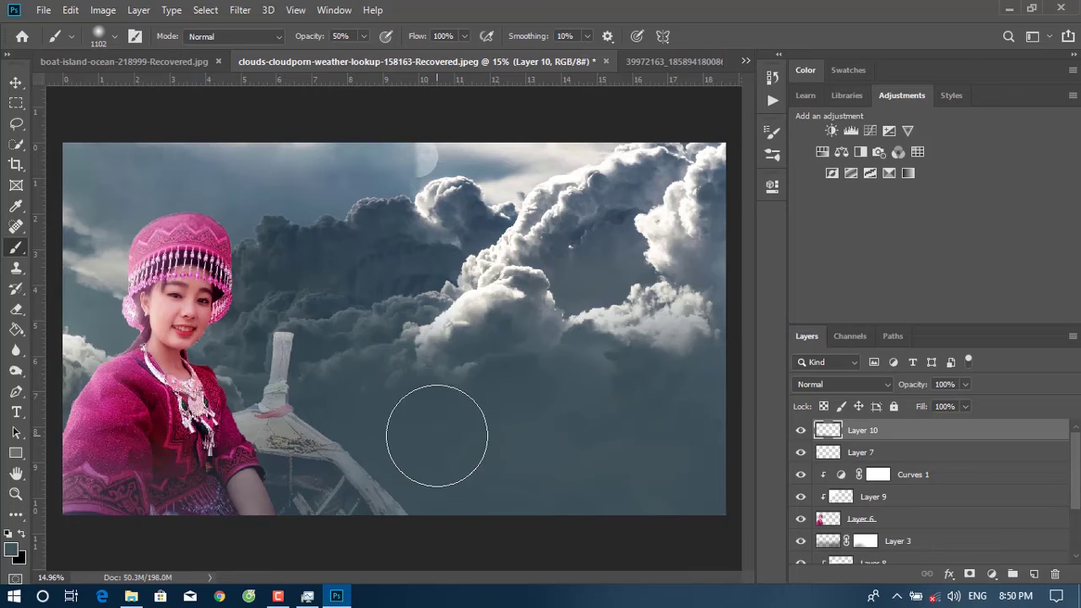
Fill a new Layer 11 entirely with the dark blue-grey colour.
left_click(1030, 574)
key("g")
left_click(625, 373)
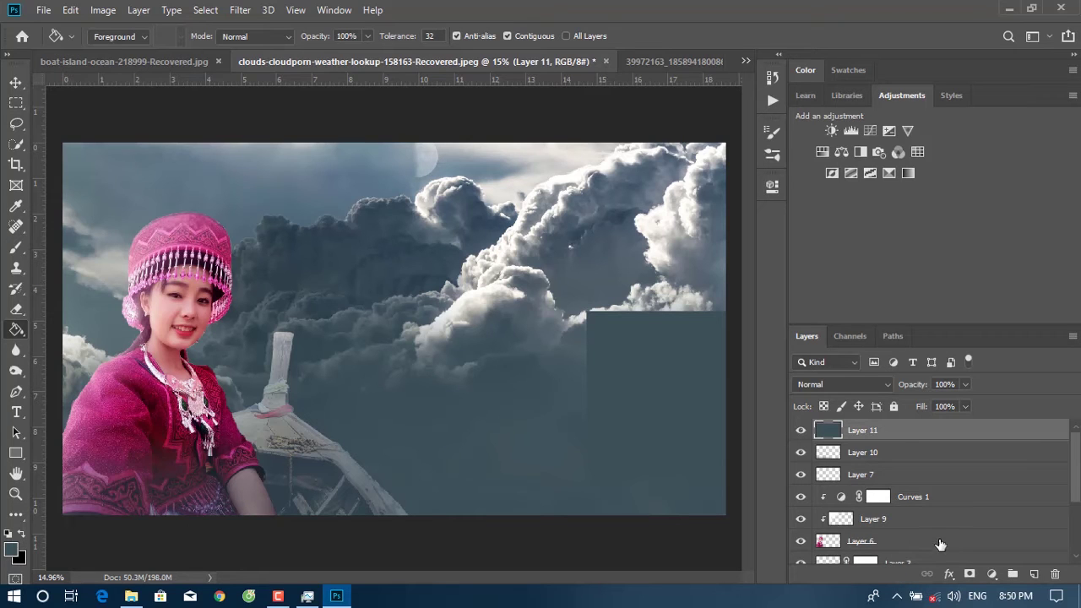
key("alt+BackSpace")
Add a mask to Layer 11 and set a 2874 px soft black brush.
key("b")
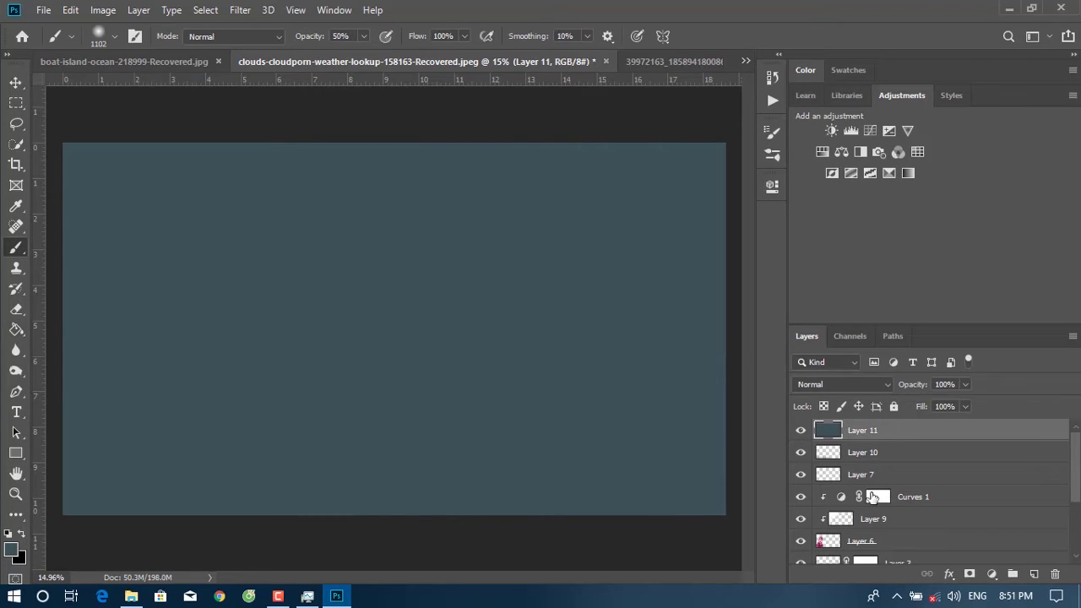
left_click(968, 574)
key("d")
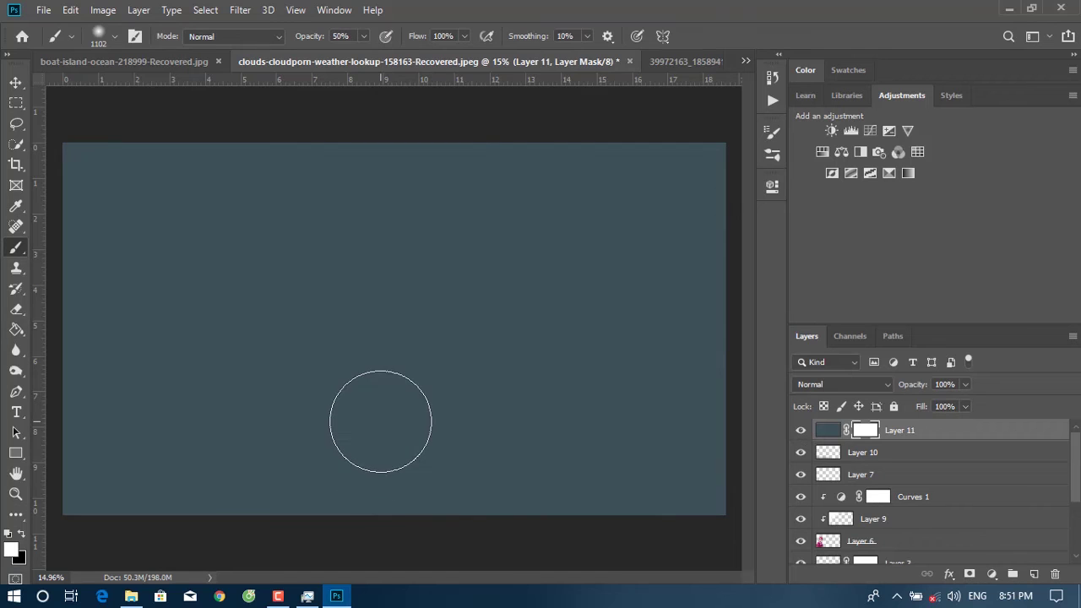
right_click(289, 337)
left_click_drag(429, 370, 470, 363)
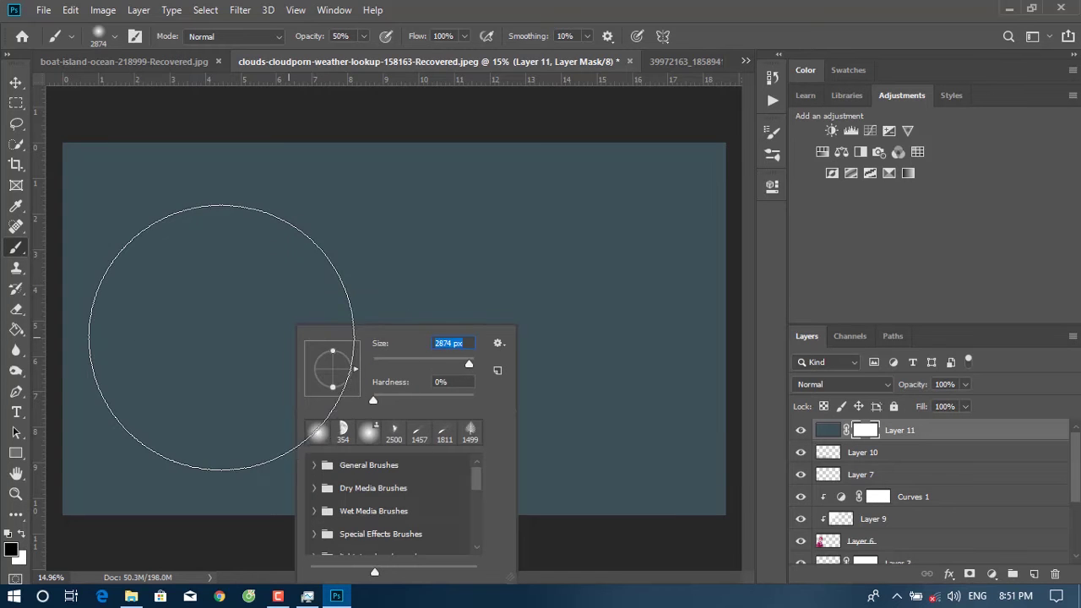
left_click(214, 338)
Paint the mask to reveal the woman, boat and clouds through the blue haze.
mouse_move(214, 338)
left_mouse_down()
mouse_move(180, 212)
mouse_move(284, 459)
mouse_move(237, 405)
mouse_move(304, 348)
left_mouse_up()
mouse_move(423, 397)
left_mouse_down()
mouse_move(664, 265)
mouse_move(423, 194)
mouse_move(139, 222)
mouse_move(483, 193)
mouse_move(169, 434)
mouse_move(351, 316)
mouse_move(459, 266)
mouse_move(700, 254)
mouse_move(580, 229)
mouse_move(718, 287)
left_mouse_up()
mouse_move(420, 321)
left_mouse_down()
mouse_move(386, 289)
mouse_move(370, 362)
left_mouse_up()
scroll(613, 282, "down", 2)
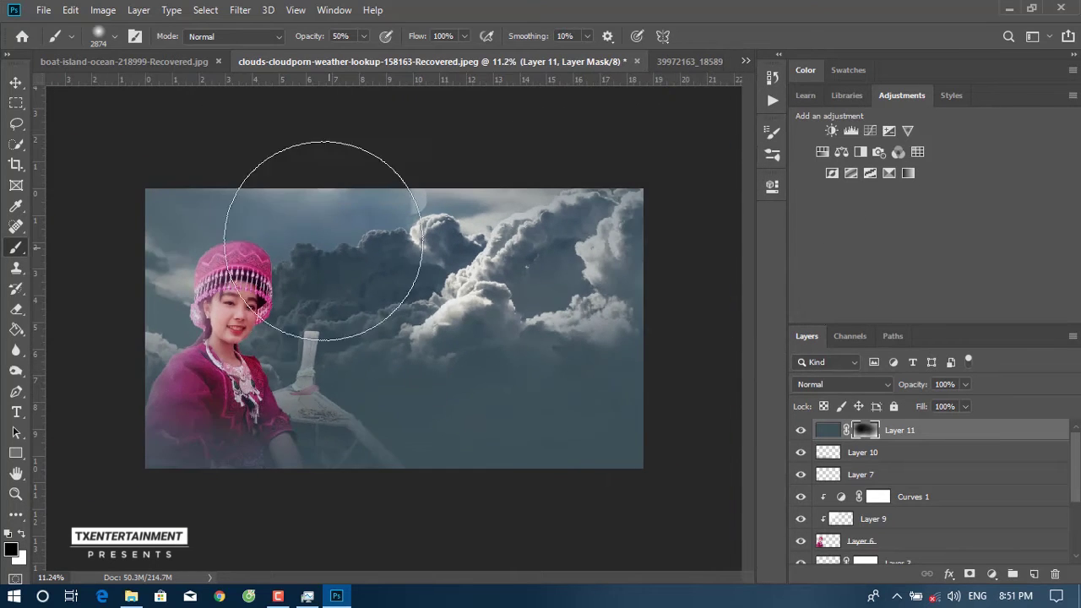
left_click(15, 82)
key("ctrl+minus")
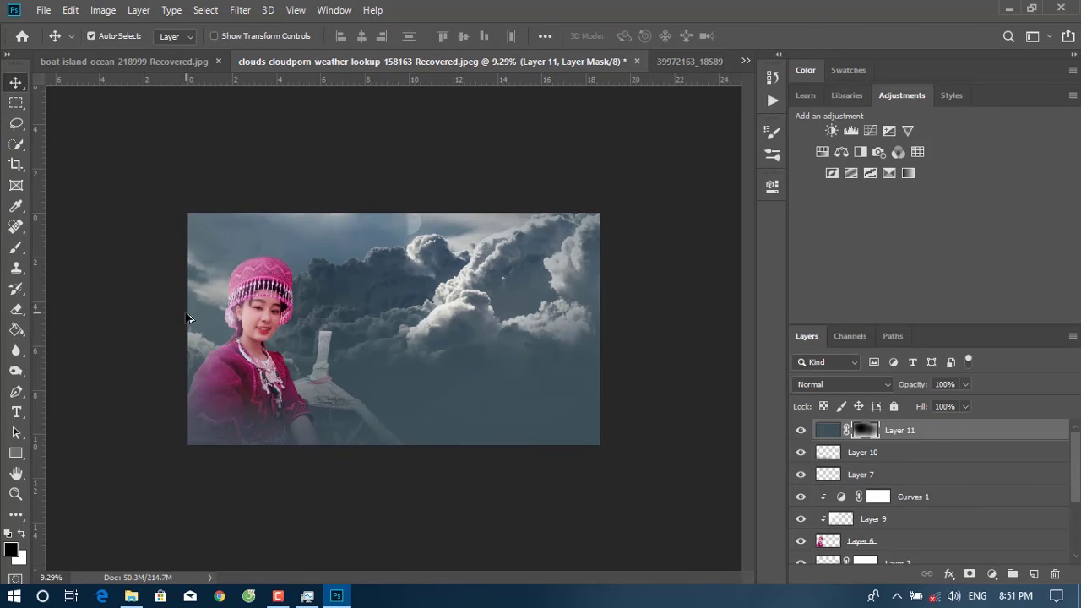
key("ctrl+plus")
scroll(212, 282, "up", 1)
scroll(212, 282, "down", 2)
scroll(199, 282, "up", 2)
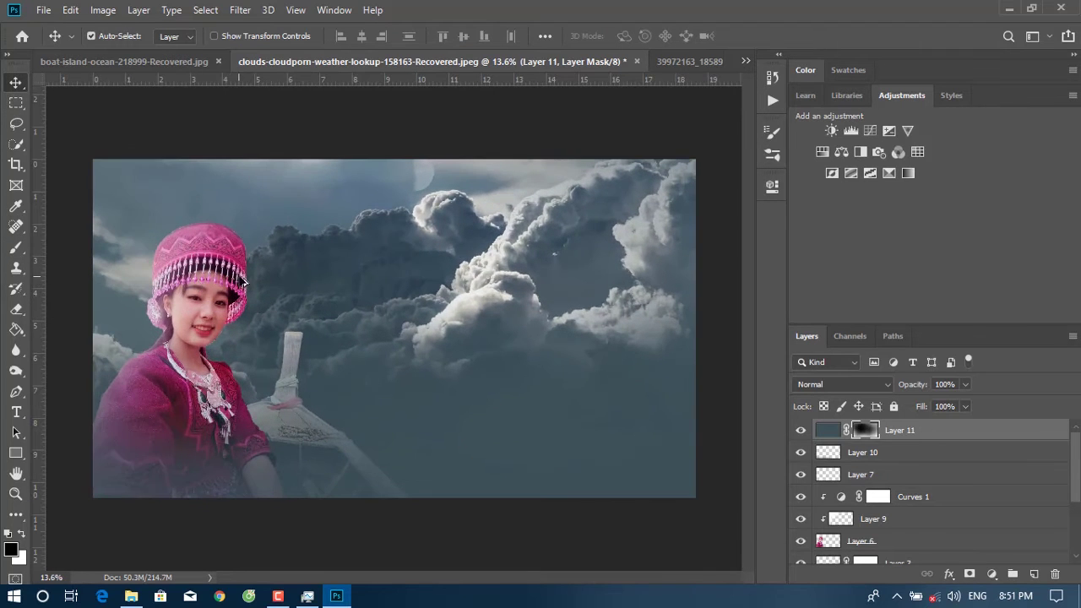
scroll(230, 283, "down", 1)
scroll(237, 298, "up", 1)
scroll(880, 541, "down", 4)
scroll(879, 541, "down", 1)
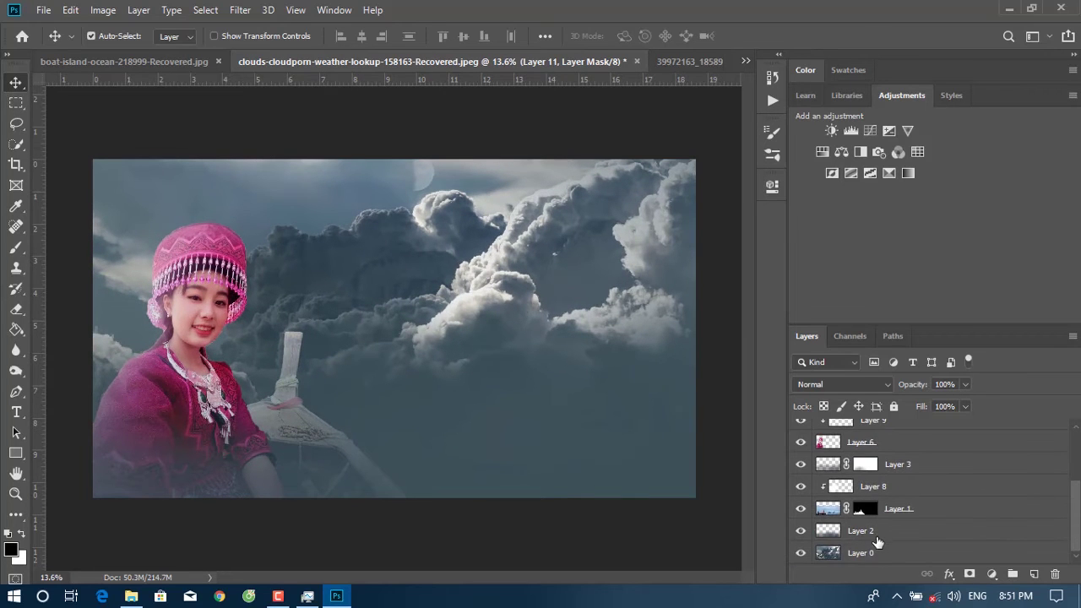
Group all layers into Group 1 and add a purple-orange Gradient Map blended Soft Light at 30%.
left_click(883, 558, "shift")
key("ctrl+g")
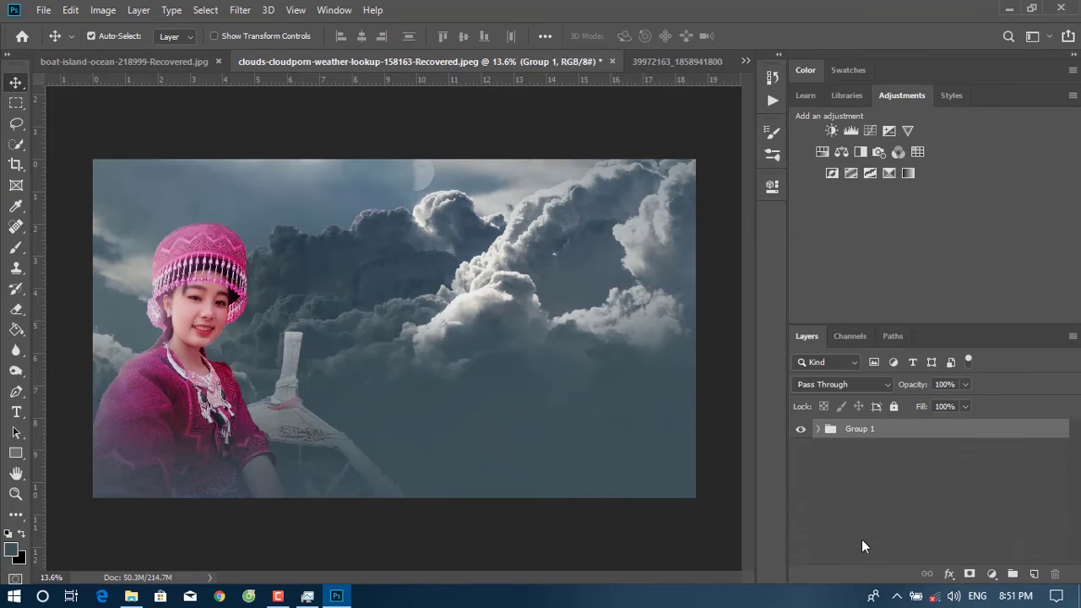
left_click(992, 574)
left_click(980, 540)
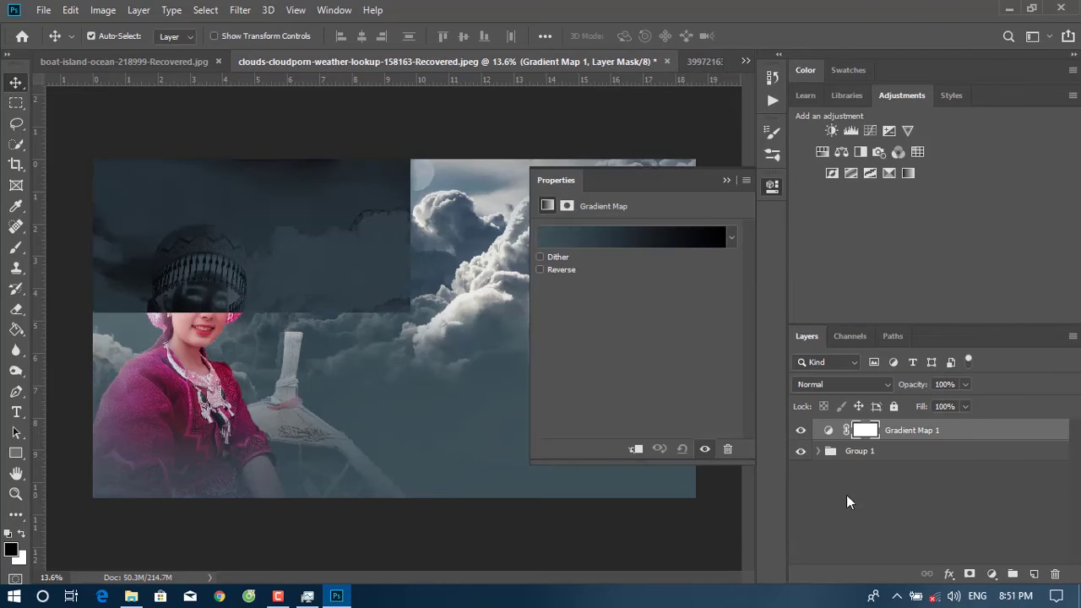
left_click(731, 237)
left_click(659, 280)
left_click(723, 180)
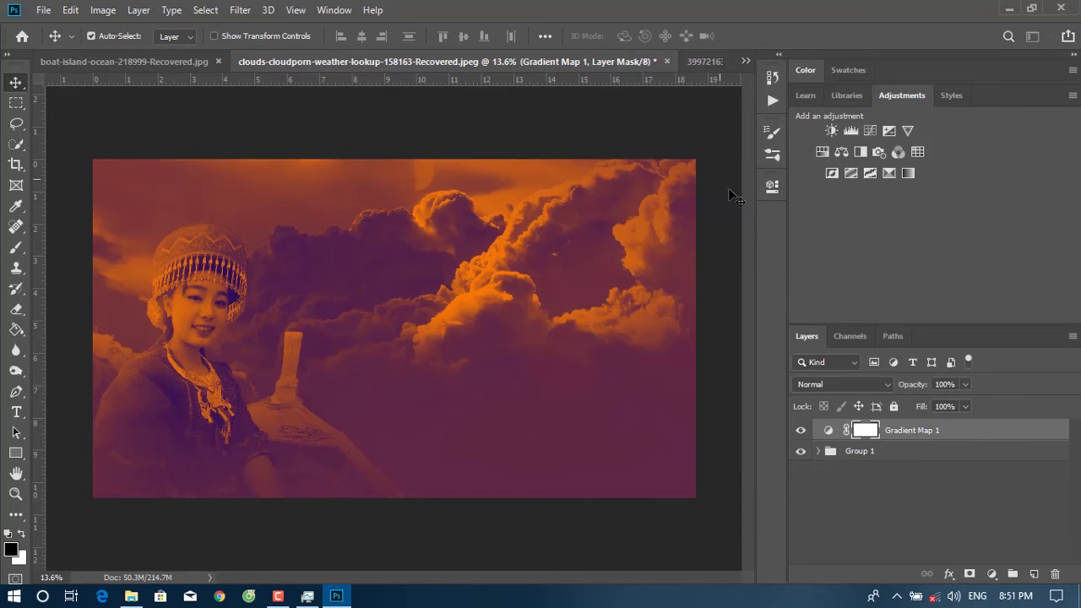
left_click(843, 384)
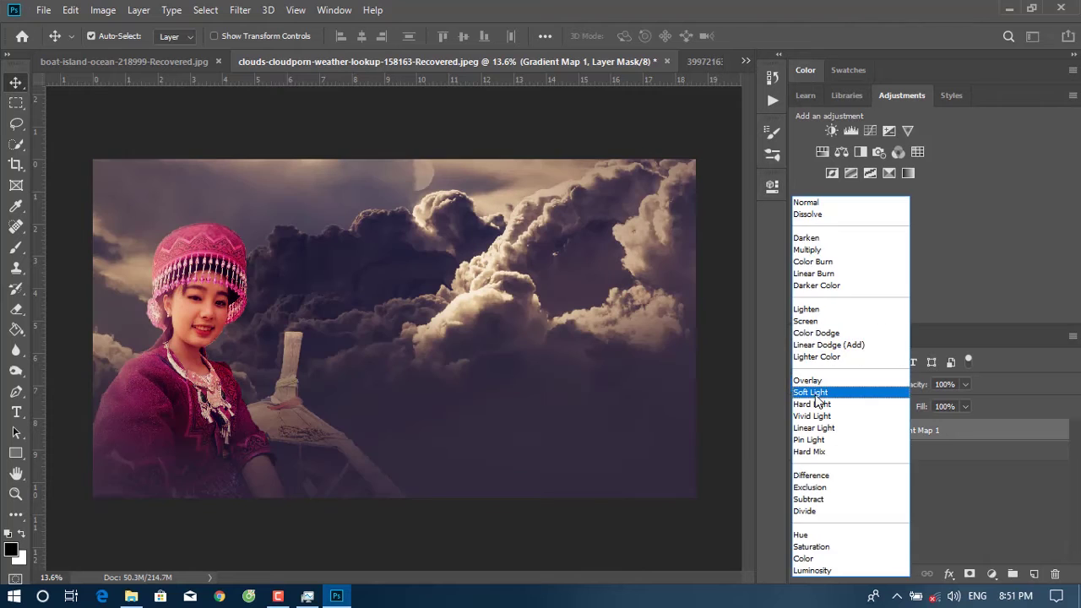
left_click(849, 391)
mouse_move(918, 403)
left_mouse_down()
mouse_move(930, 402)
mouse_move(916, 401)
left_mouse_up()
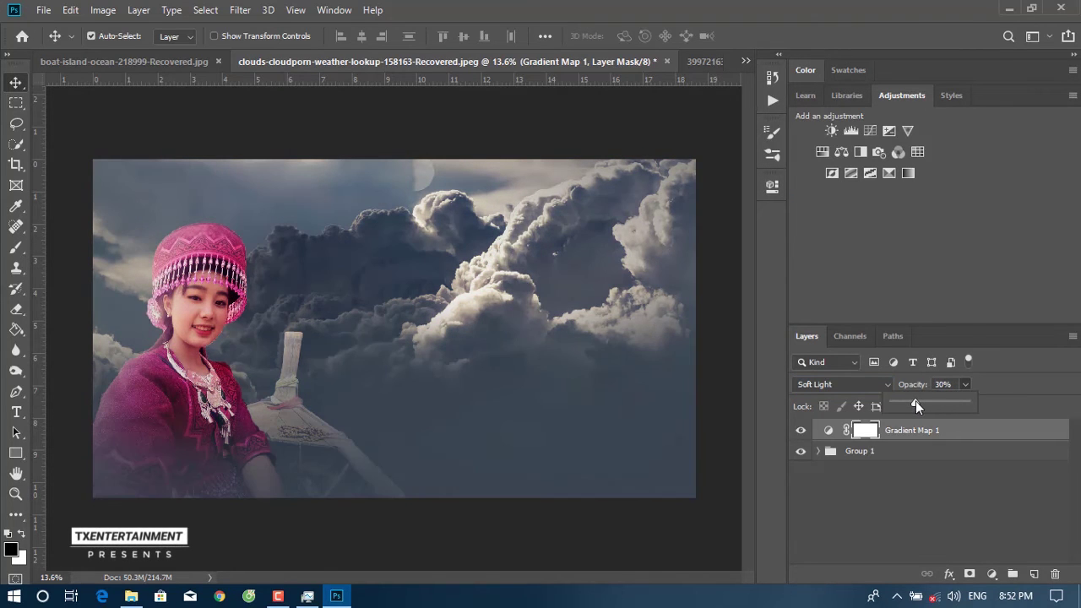
Add a 3Strip.look Color Lookup at 49% opacity, plus a new empty Layer 12.
left_click(992, 573)
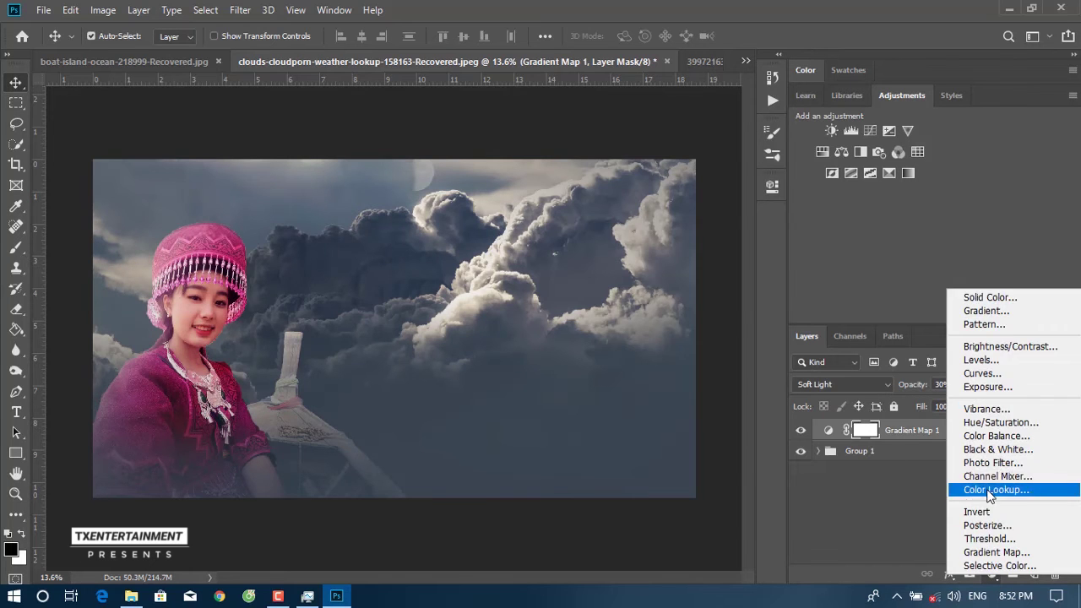
left_click(997, 487)
left_click(706, 237)
left_click(701, 46)
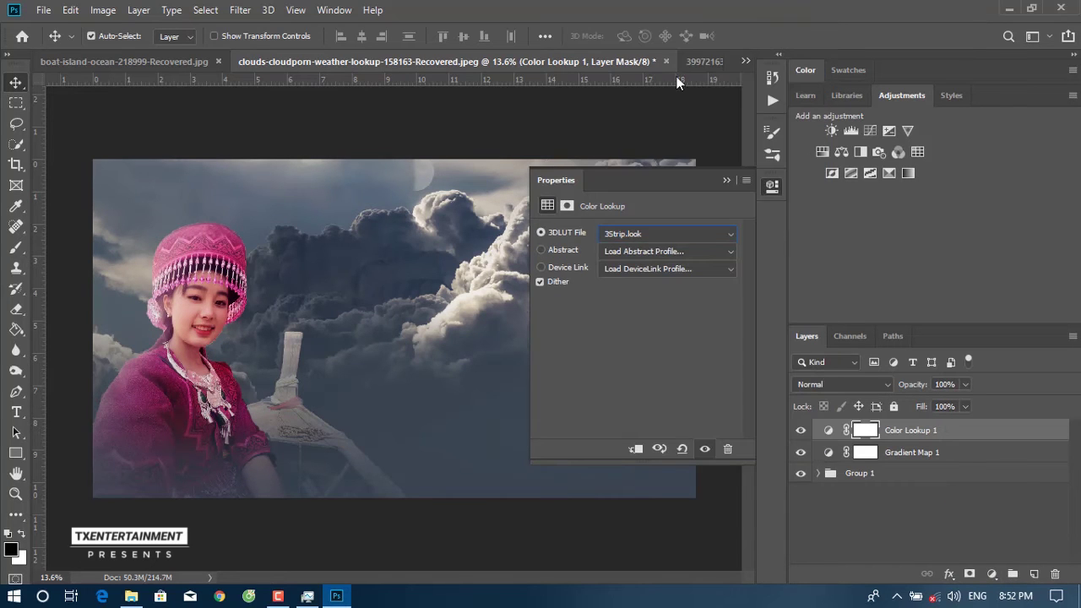
left_click(965, 384)
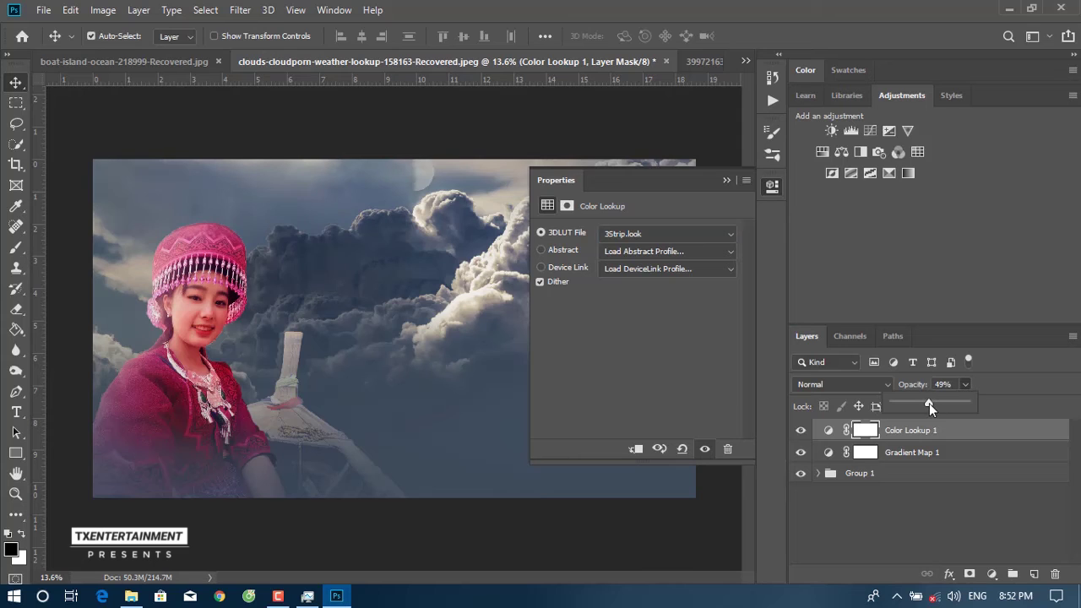
left_click(726, 181)
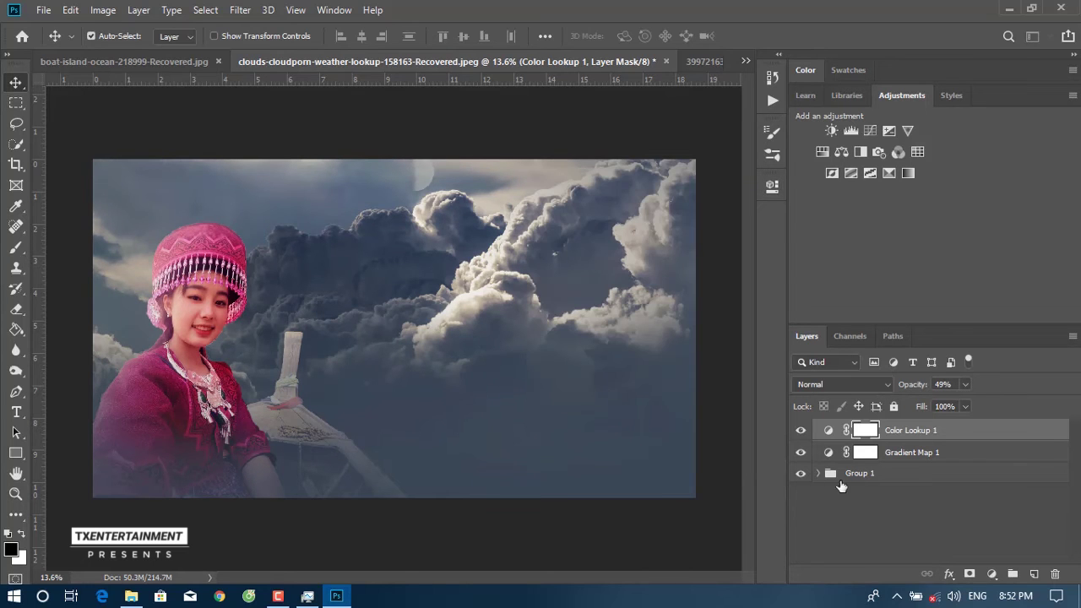
left_click(1034, 574)
left_click(990, 574)
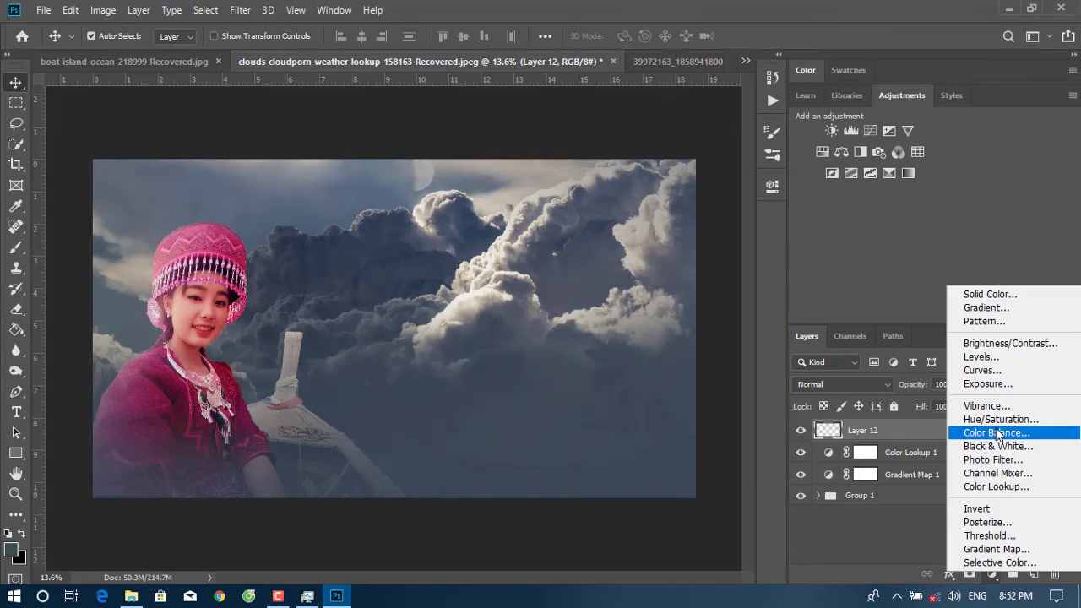
Add a Color Balance adjustment shifting the midtones toward cyan and slightly toward green.
left_click(995, 366)
left_click_drag(615, 267, 586, 270)
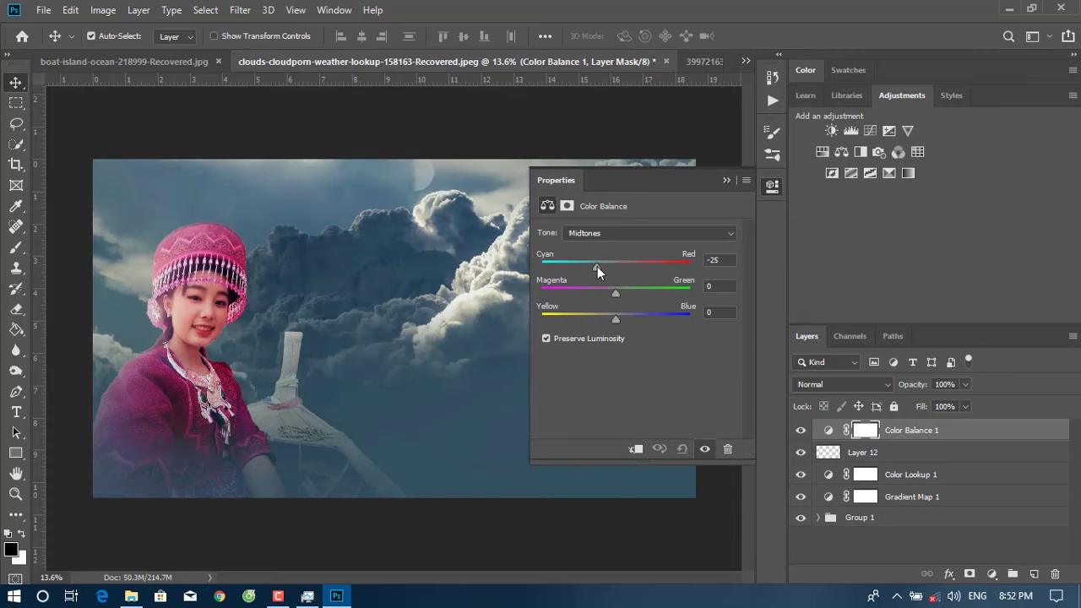
mouse_move(614, 295)
left_mouse_down()
mouse_move(596, 317)
mouse_move(633, 317)
left_mouse_up()
mouse_move(602, 267)
left_mouse_down()
mouse_move(590, 267)
mouse_move(599, 266)
left_mouse_up()
left_click(730, 179)
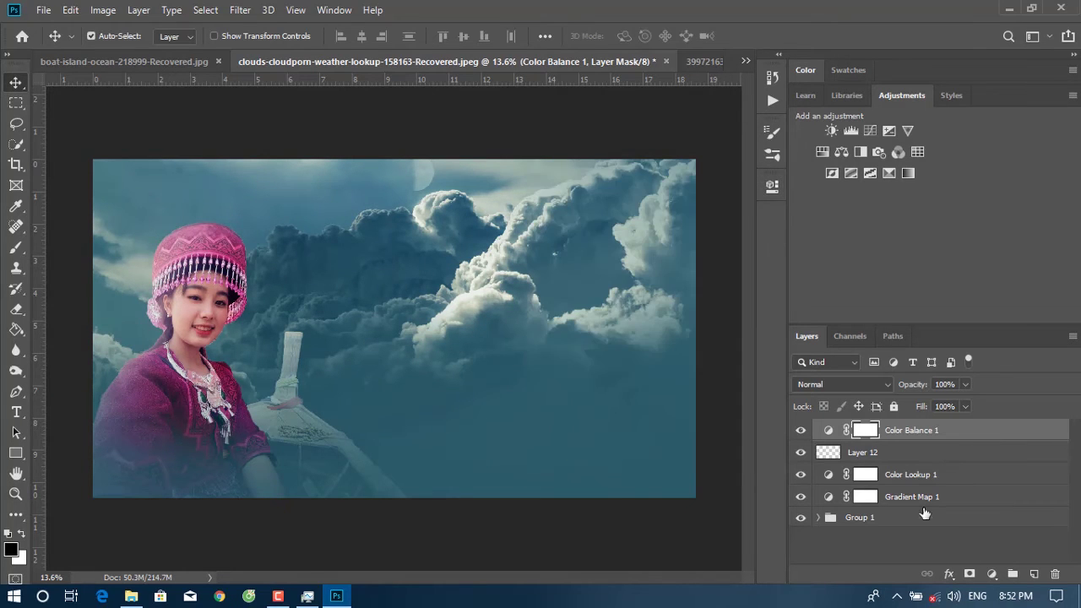
Add a Selective Color adjustment tuning the Reds, with black at +2.
left_click(991, 573)
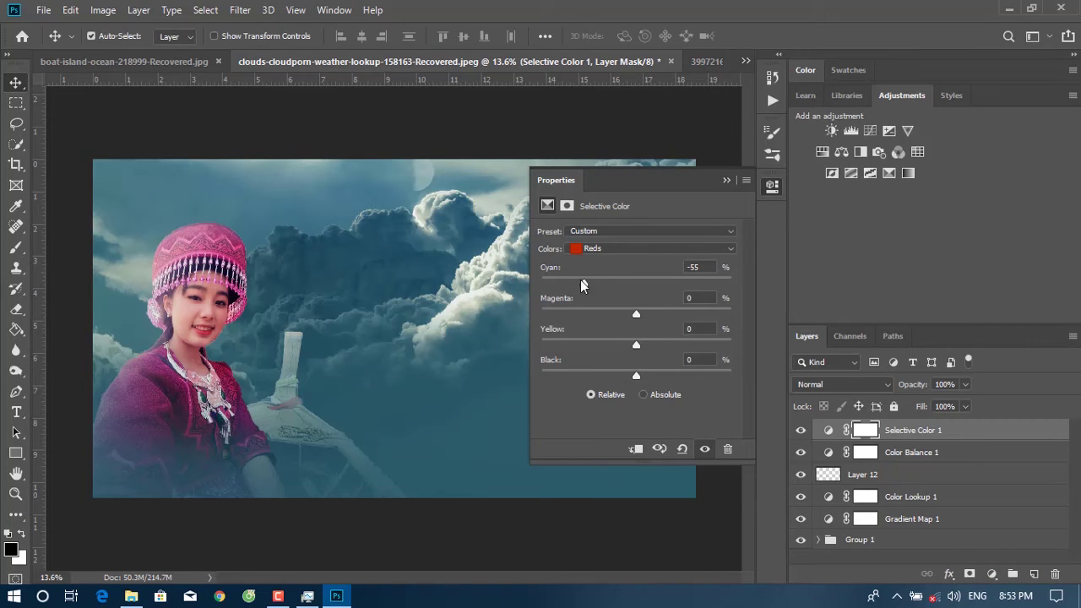
mouse_move(634, 290)
left_mouse_down()
mouse_move(587, 314)
mouse_move(650, 314)
left_mouse_up()
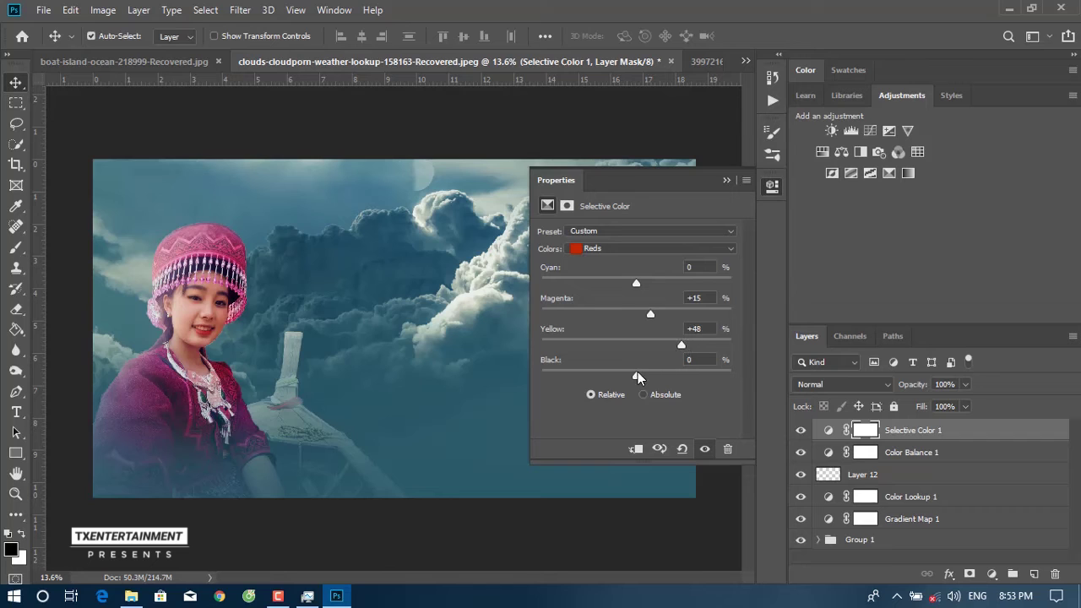
mouse_move(657, 376)
left_mouse_down()
mouse_move(589, 376)
mouse_move(662, 376)
mouse_move(638, 377)
left_mouse_up()
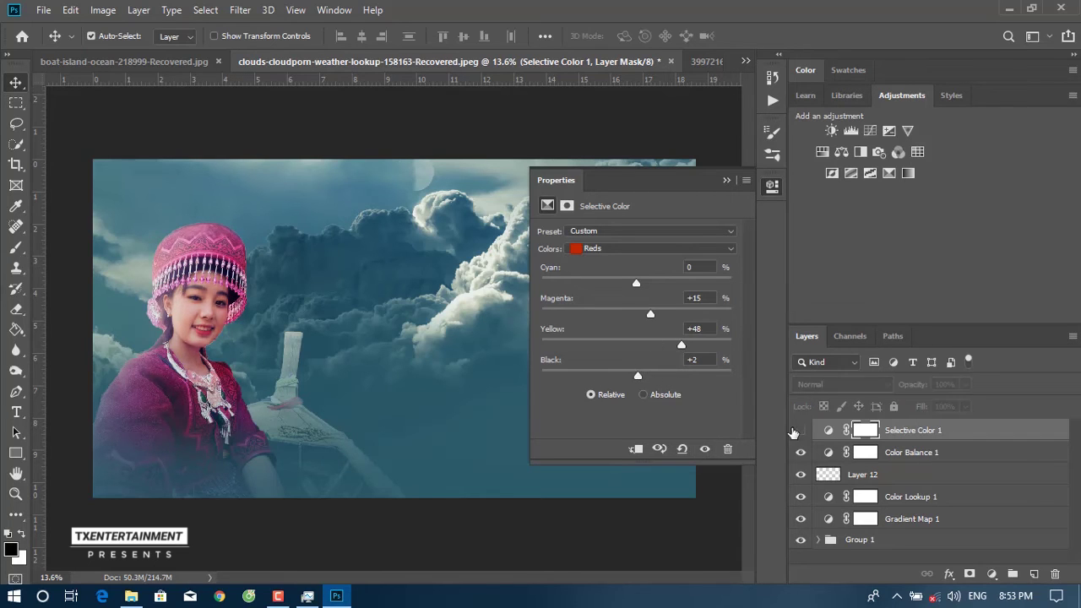
left_click(726, 181)
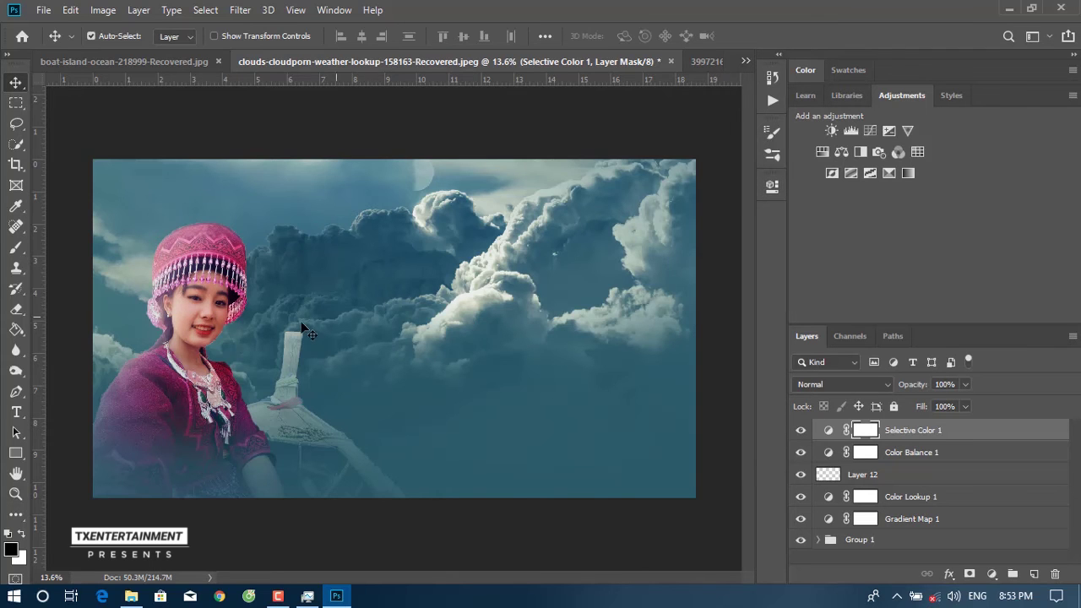
Expand Group 1 and select its bottom layer, Layer 0.
scroll(301, 321, "down", 2)
scroll(349, 327, "up", 4)
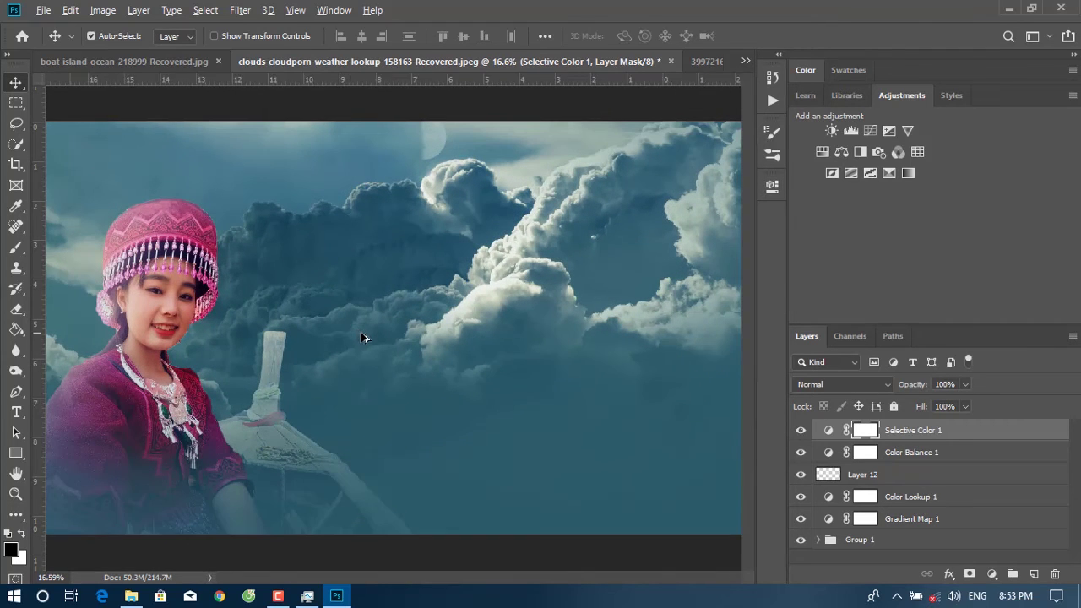
scroll(360, 338, "down", 3)
scroll(363, 342, "up", 1)
scroll(387, 353, "up", 1)
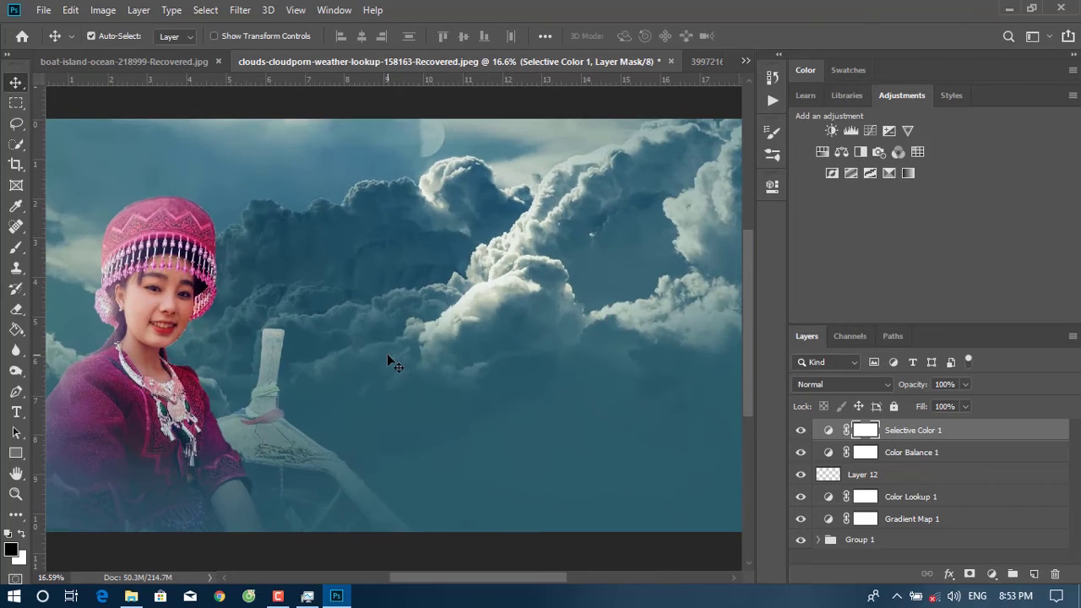
scroll(387, 353, "down", 1)
left_click(858, 541)
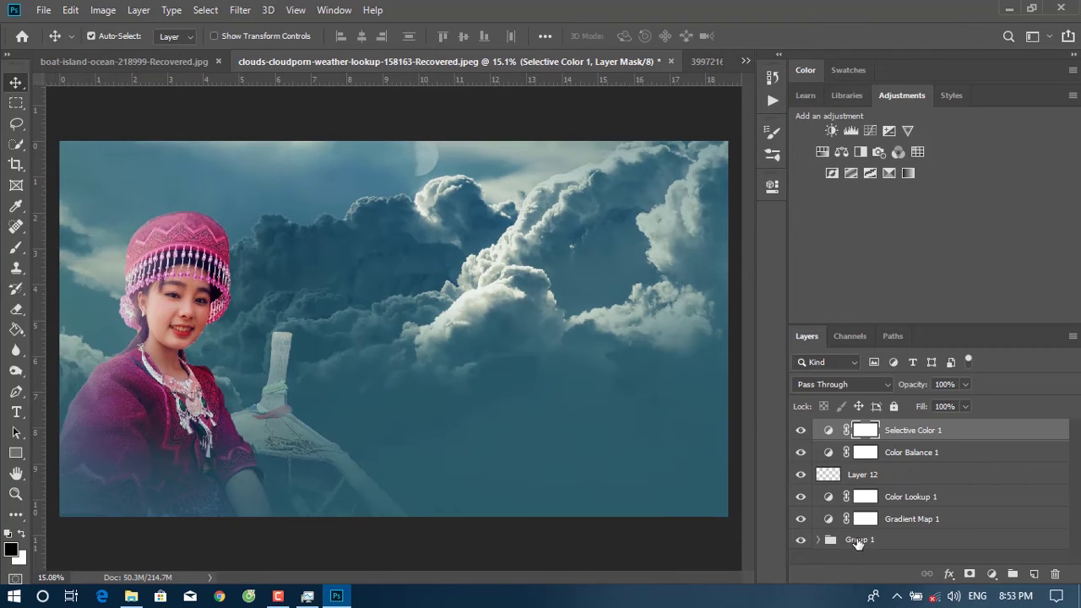
left_click(820, 541)
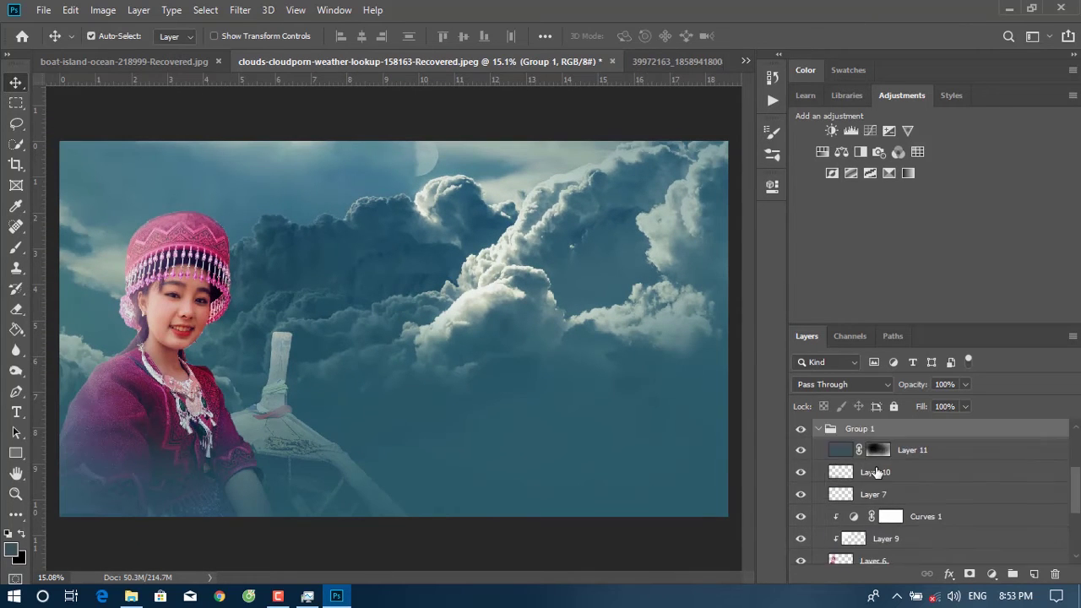
scroll(904, 506, "down", 3)
left_click(883, 553)
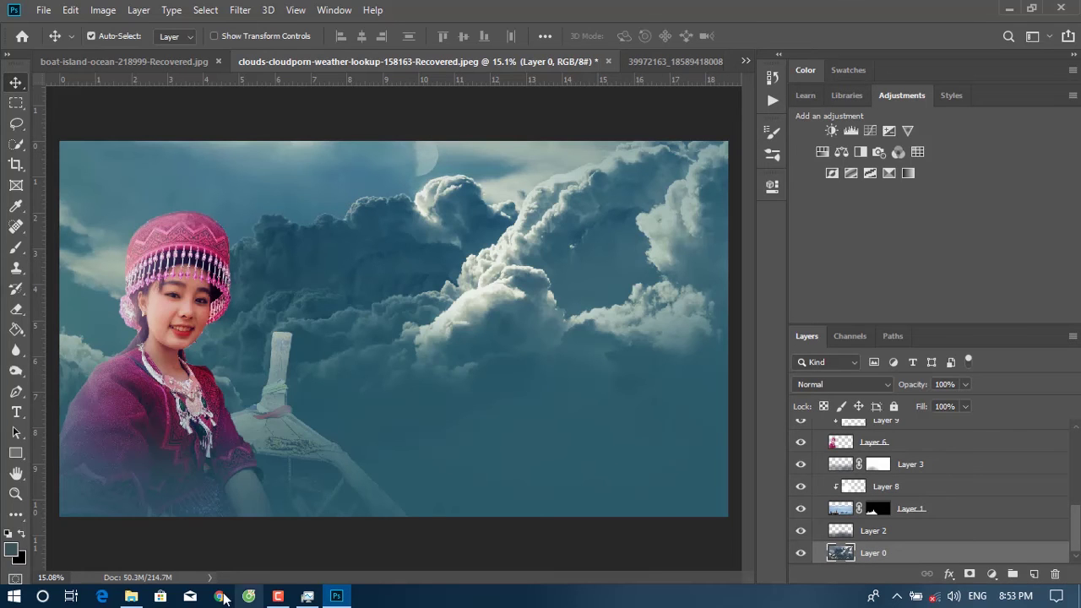
Open the JPG folder in File Explorer and drag pexels-photo-37728.jpeg into the composite.
left_click(131, 596)
left_click(203, 59)
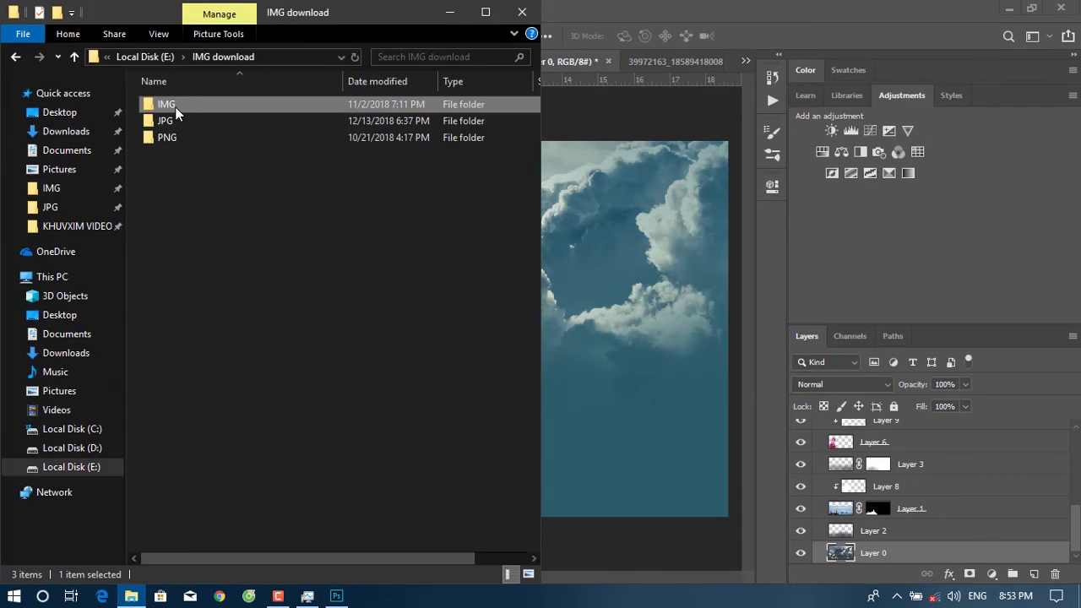
double_click(169, 133)
scroll(304, 261, "down", 5)
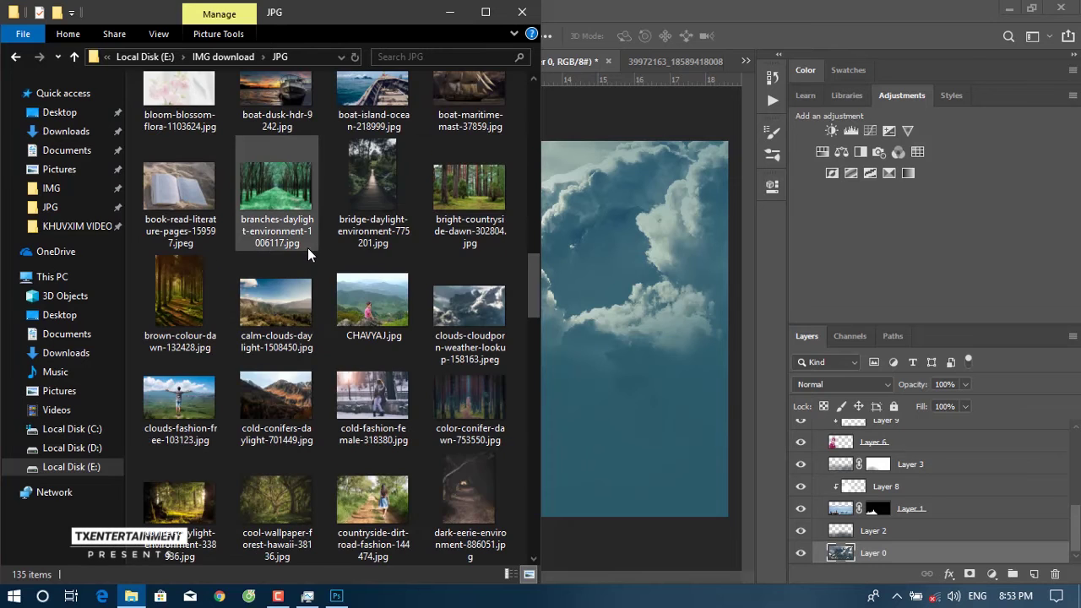
scroll(342, 377, "down", 3)
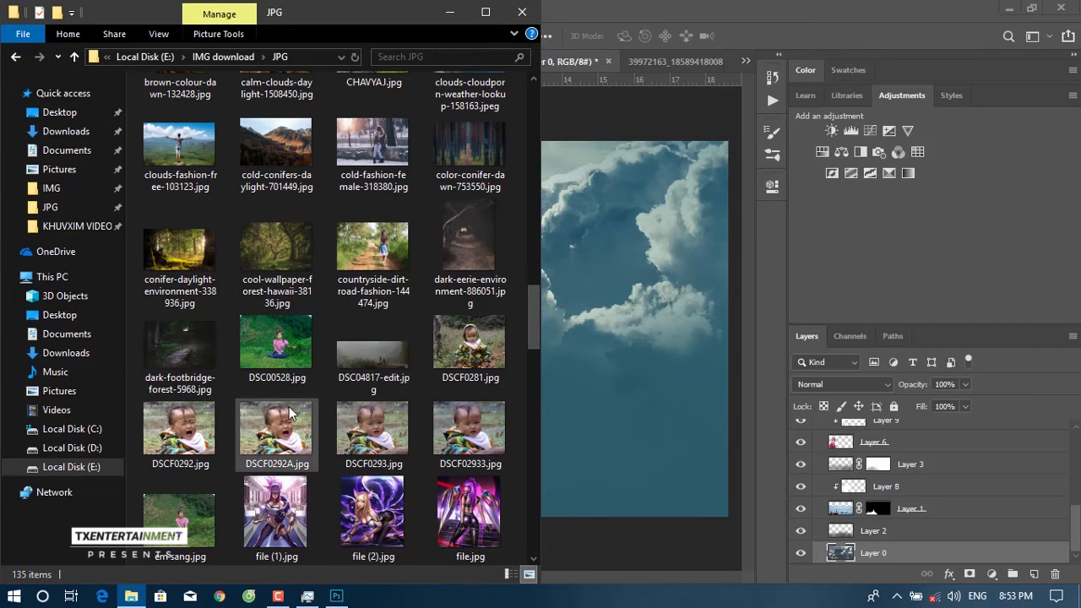
scroll(287, 437, "down", 3)
scroll(287, 437, "down", 3)
left_click(281, 267)
left_click_drag(282, 267, 628, 234)
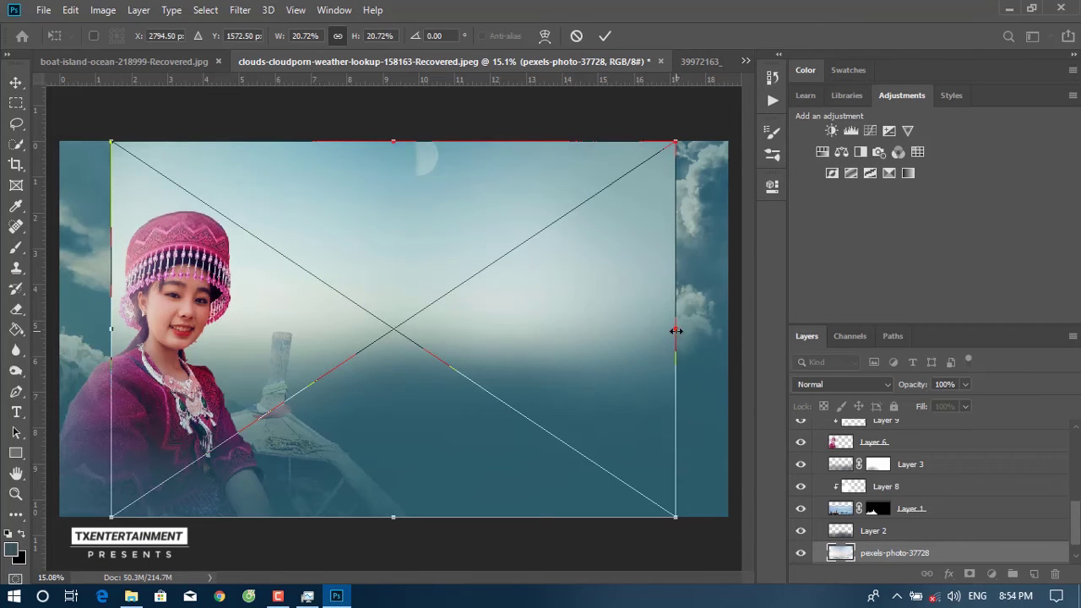
Stretch the cloud photo across the canvas and move its layer beneath Layer 0.
left_click_drag(676, 331, 727, 330)
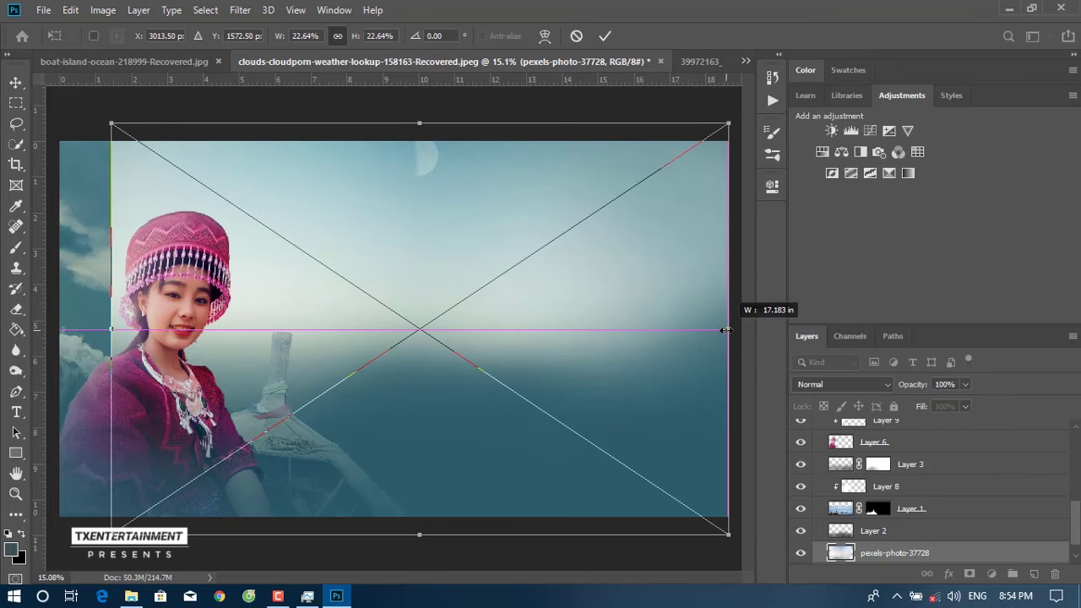
left_click_drag(114, 329, 59, 329)
left_click(605, 35)
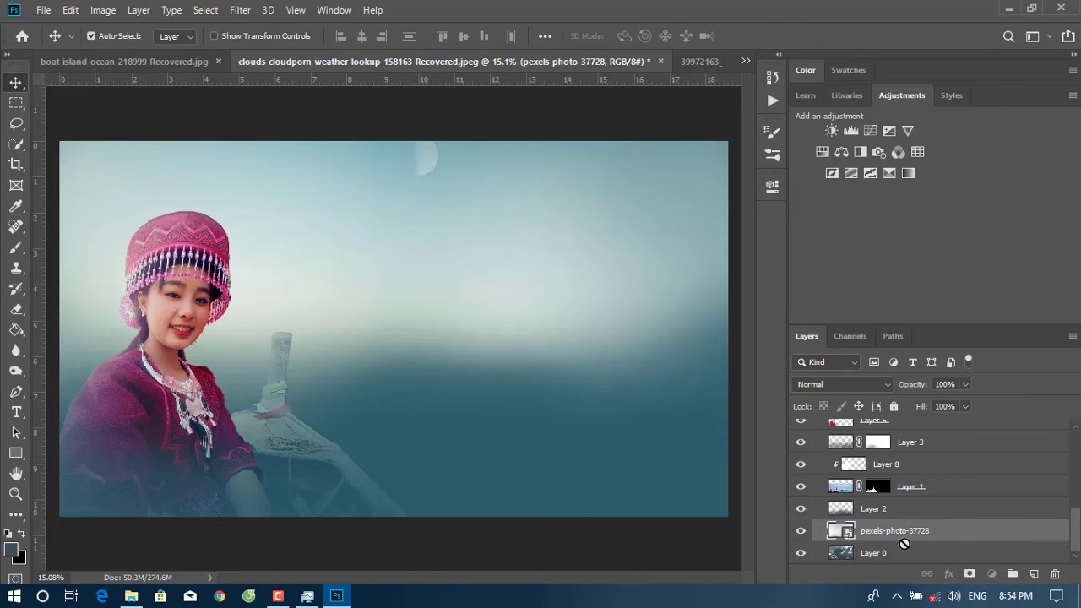
left_click_drag(914, 531, 904, 561)
left_click(890, 534)
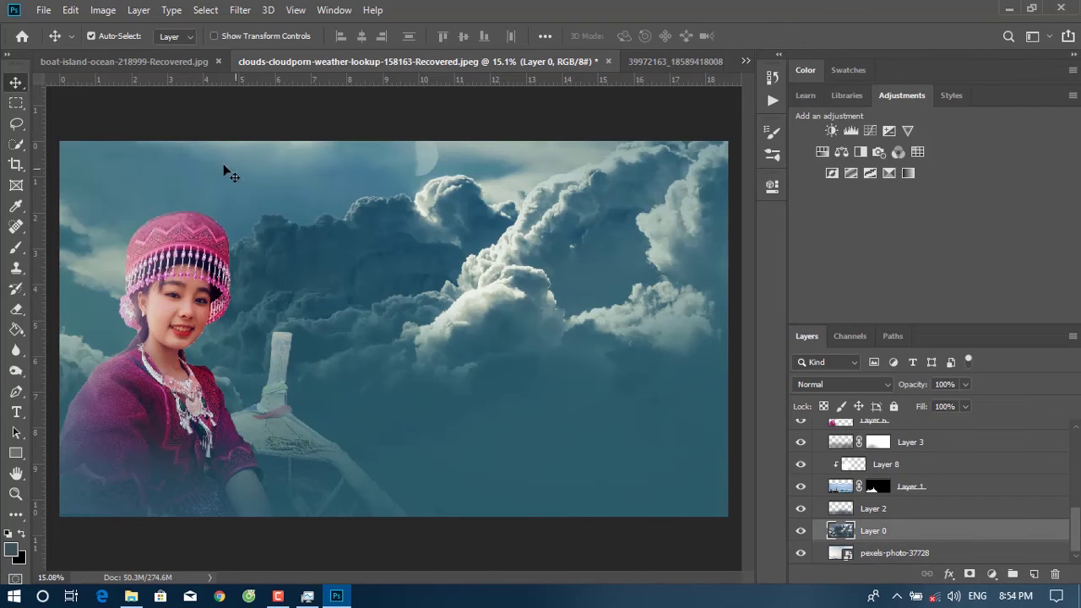
left_click(825, 554)
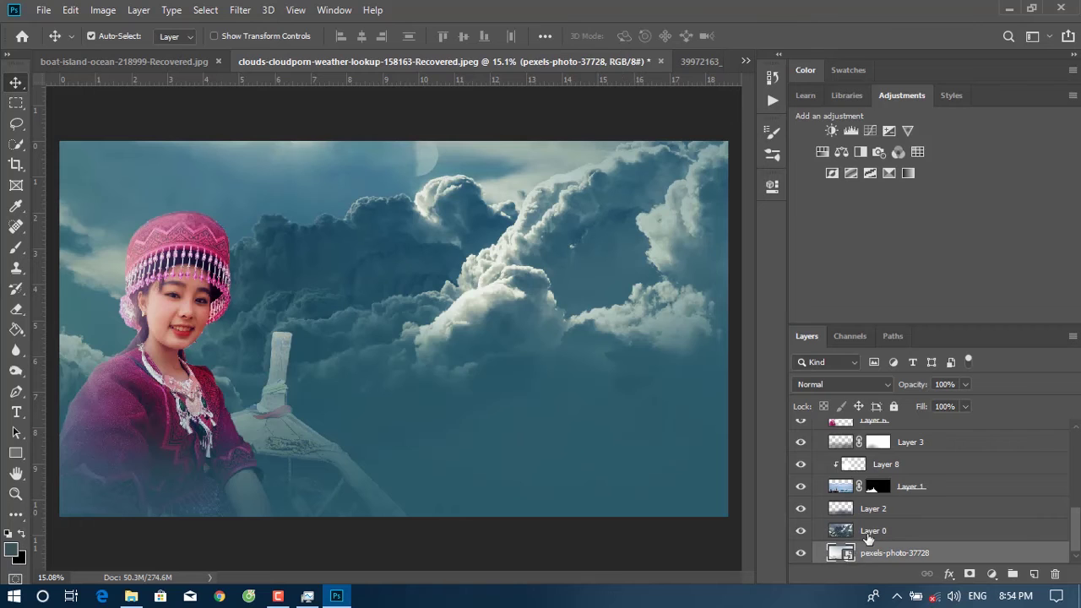
Check the pexels-photo-37728 layer's options and toggle Layer 0 off and on to compare.
right_click(879, 558)
key("Escape")
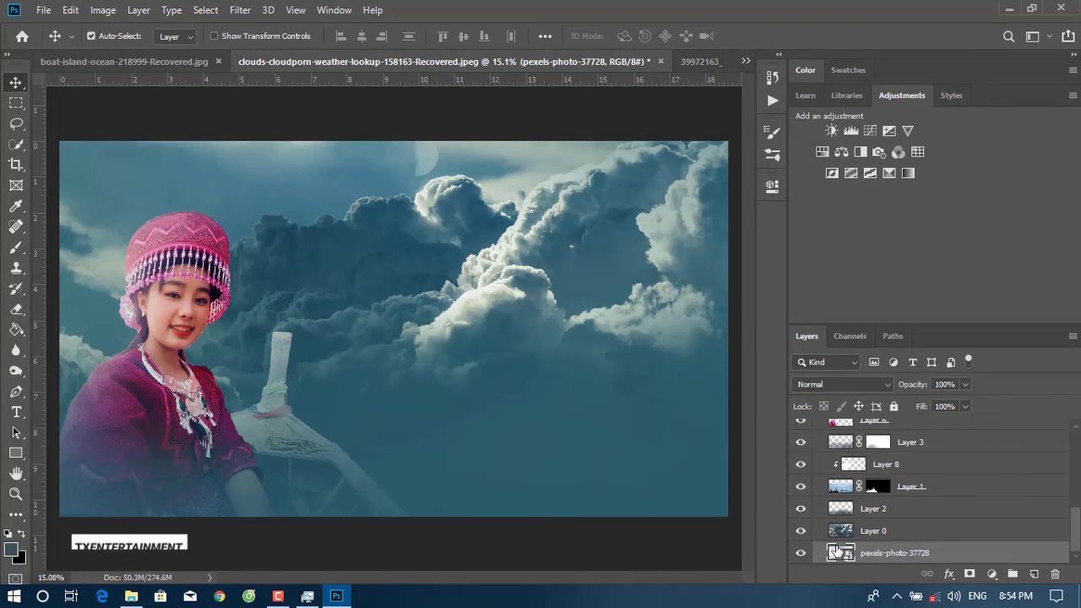
right_click(838, 554)
key("Escape")
right_click(874, 553)
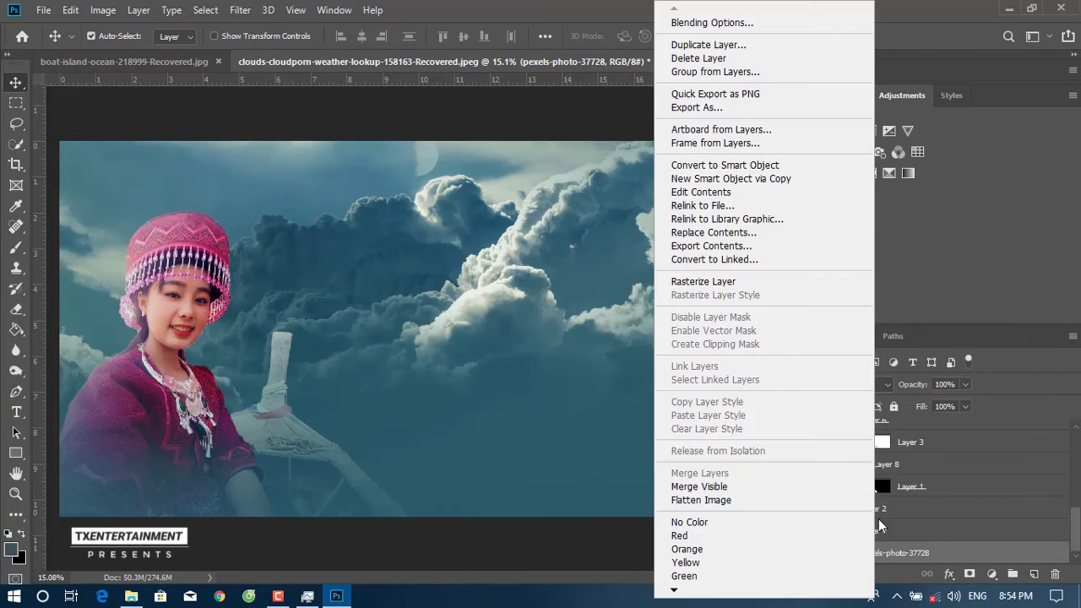
left_click(727, 282)
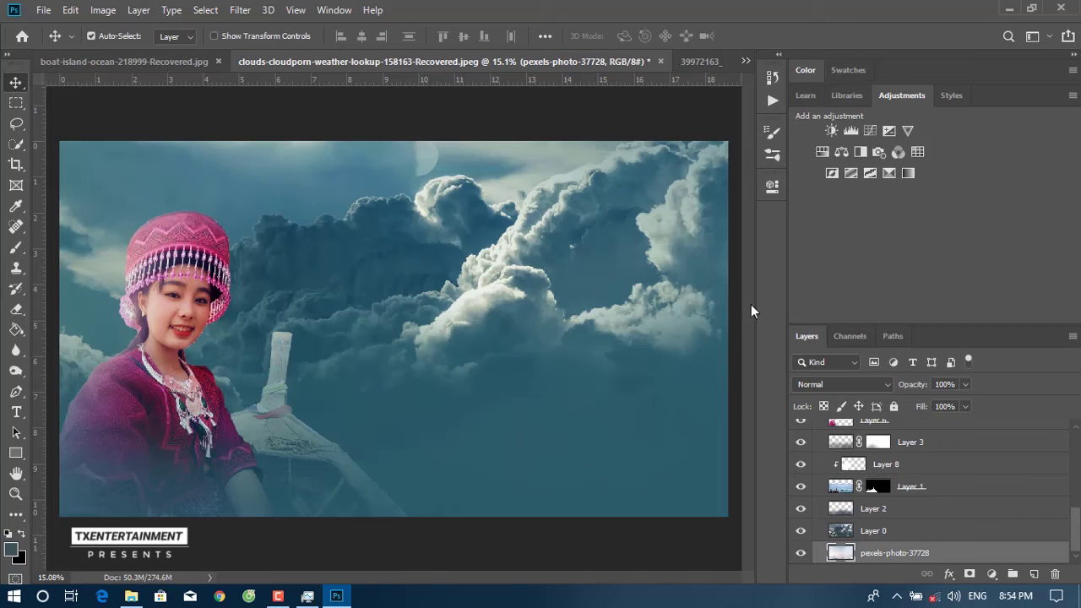
left_click(800, 531)
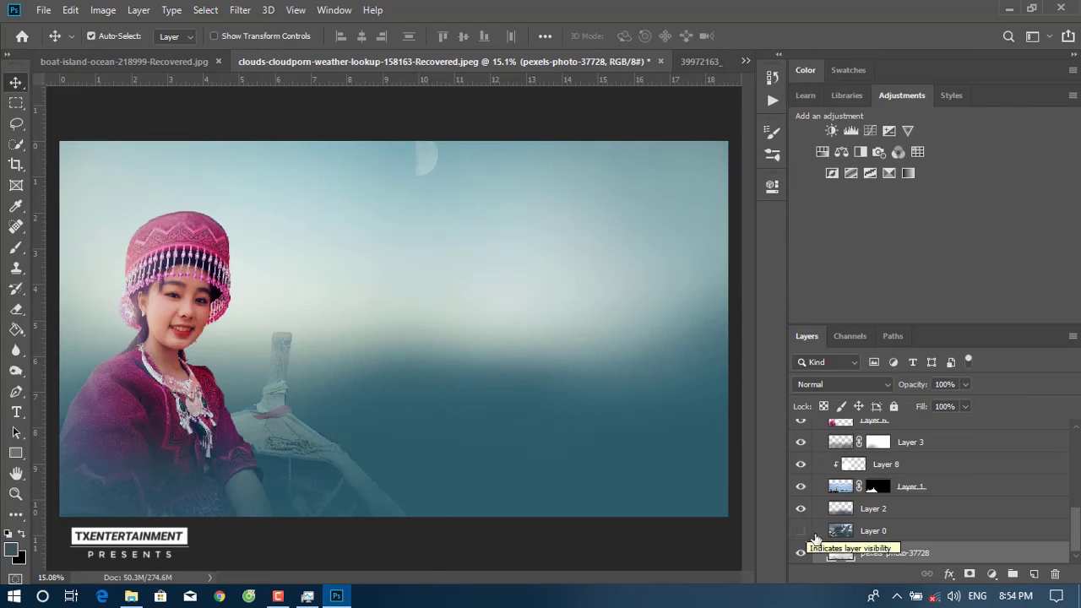
left_click(801, 531)
key("ctrl+t")
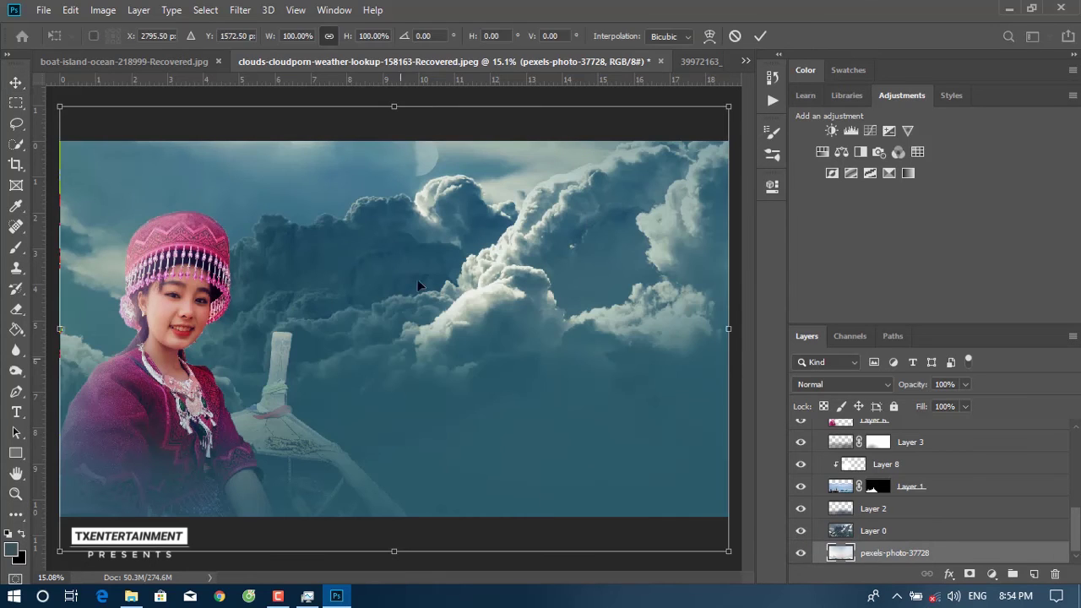
Enlarge the cloud photo slightly, then fade Layer 0's dark clouds with a gradient layer mask.
left_click_drag(392, 105, 454, 219)
left_click(760, 35)
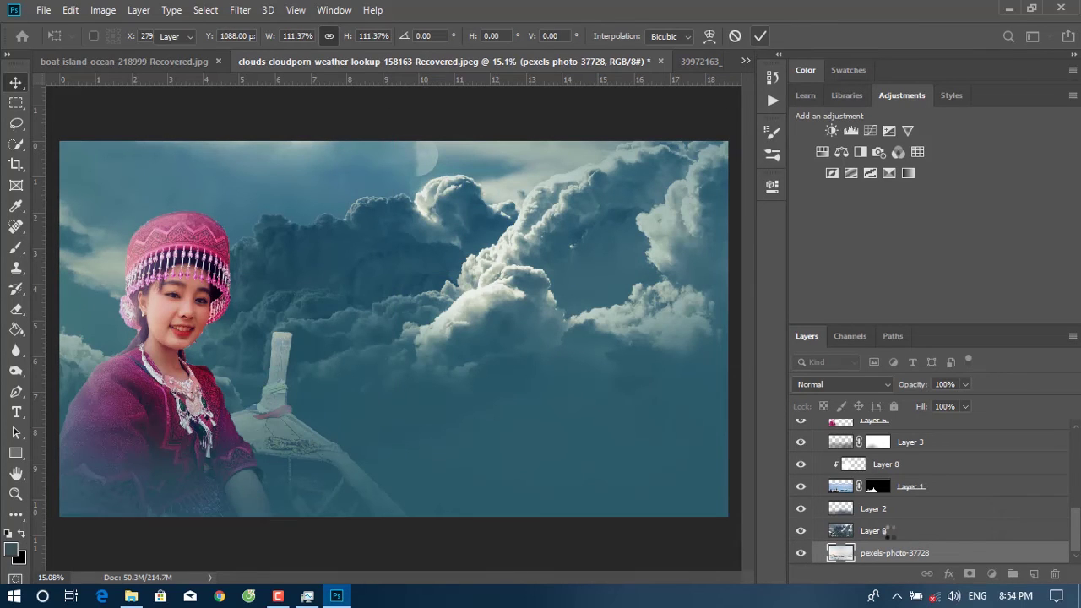
left_click(874, 532)
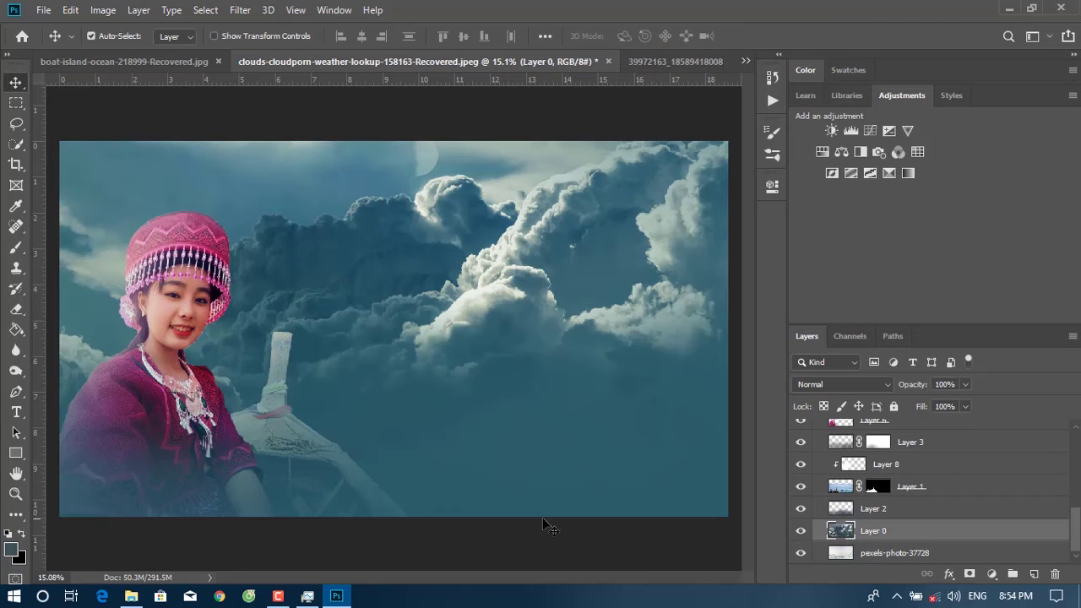
left_click(970, 575)
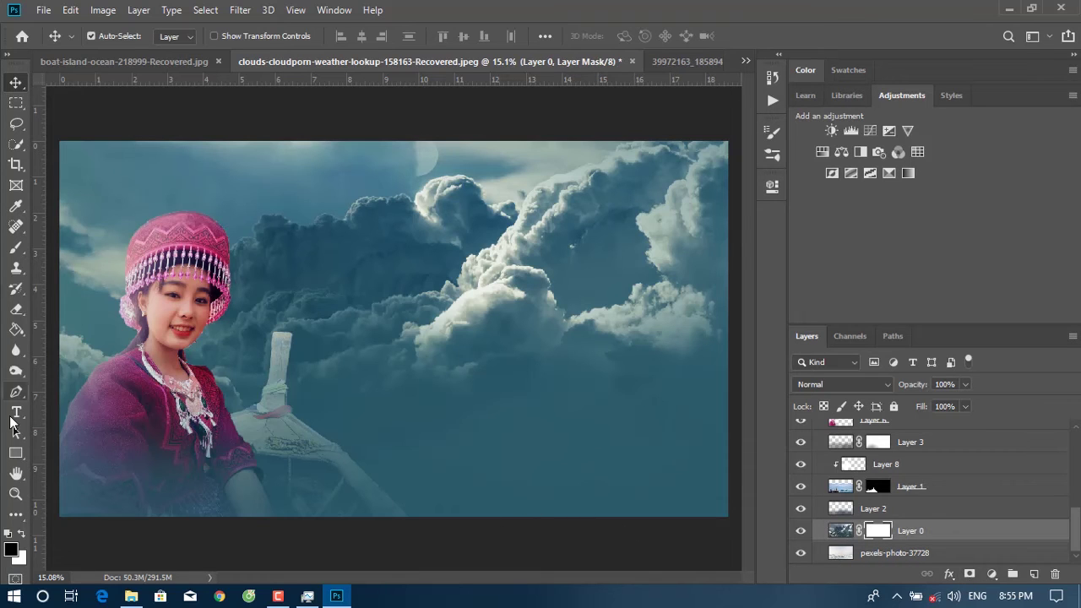
right_click(17, 331)
left_click(72, 327)
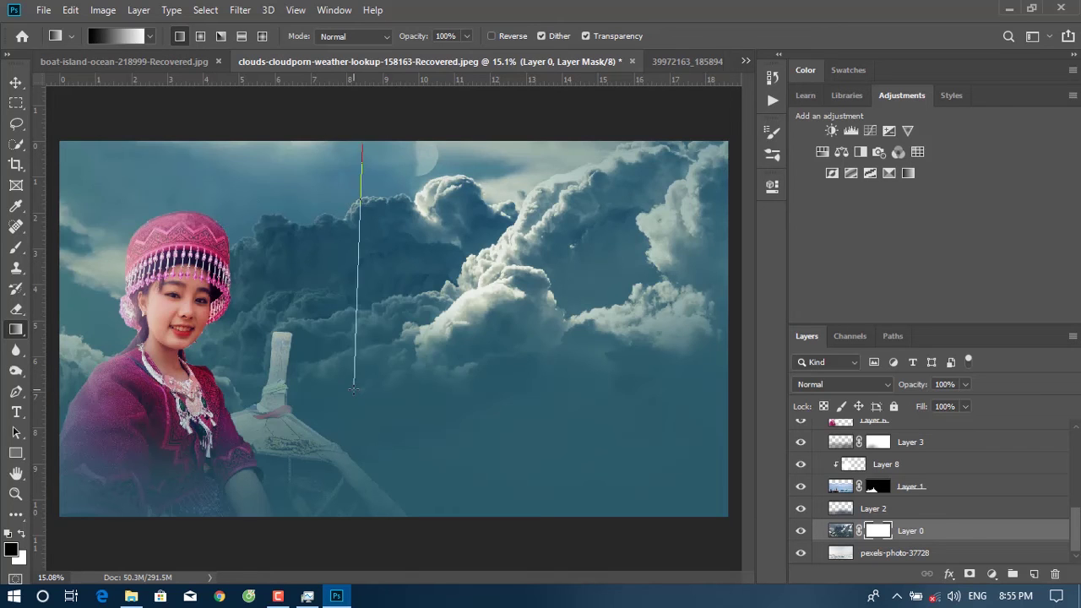
left_click_drag(367, 300, 356, 390)
left_click_drag(348, 133, 355, 481)
left_click_drag(379, 130, 382, 507)
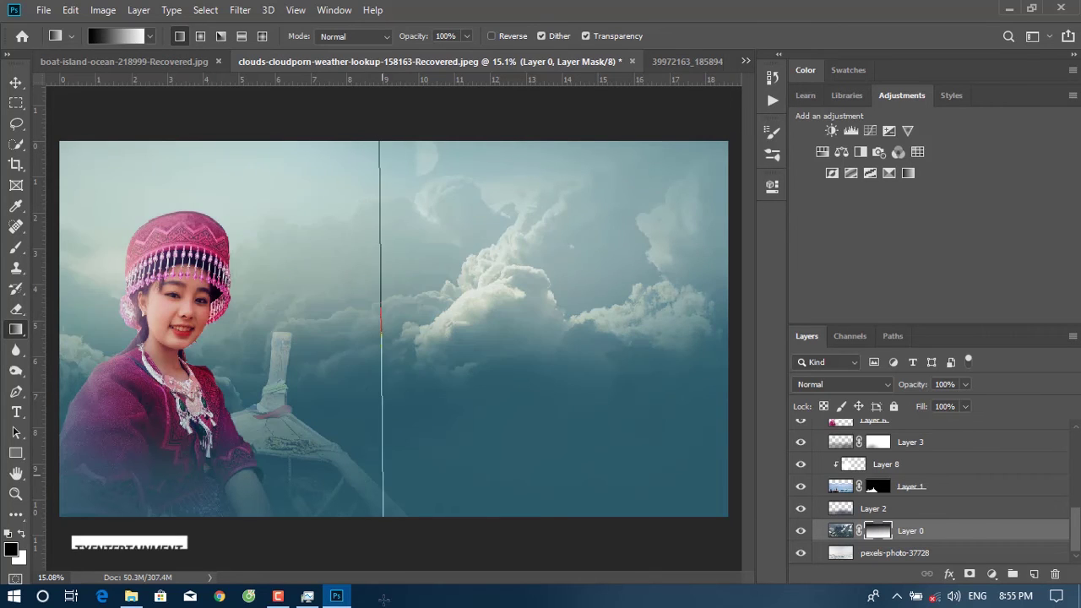
Hide Layer 3 for a brighter misty sky, after briefly toggling Layer 2 to compare.
left_click(801, 442)
left_click(801, 508)
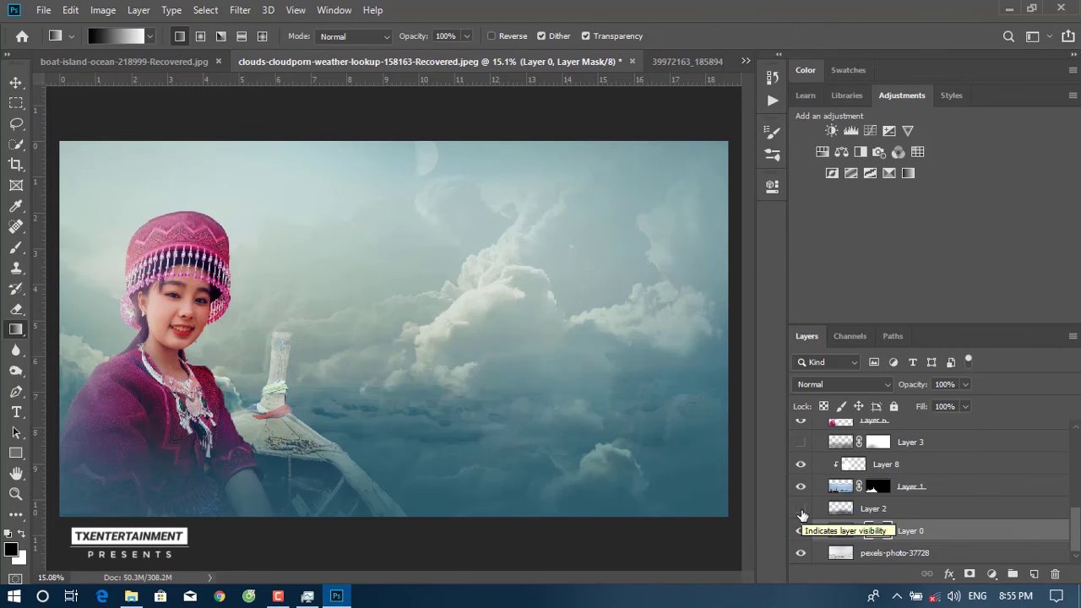
left_click(801, 508)
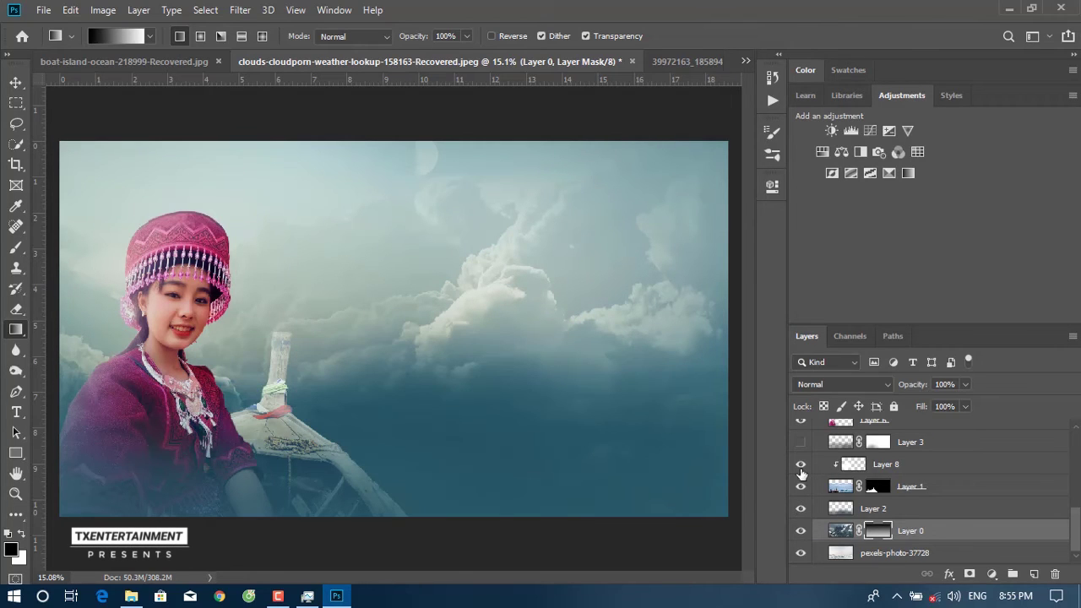
scroll(671, 442, "down", 2)
scroll(647, 453, "up", 1)
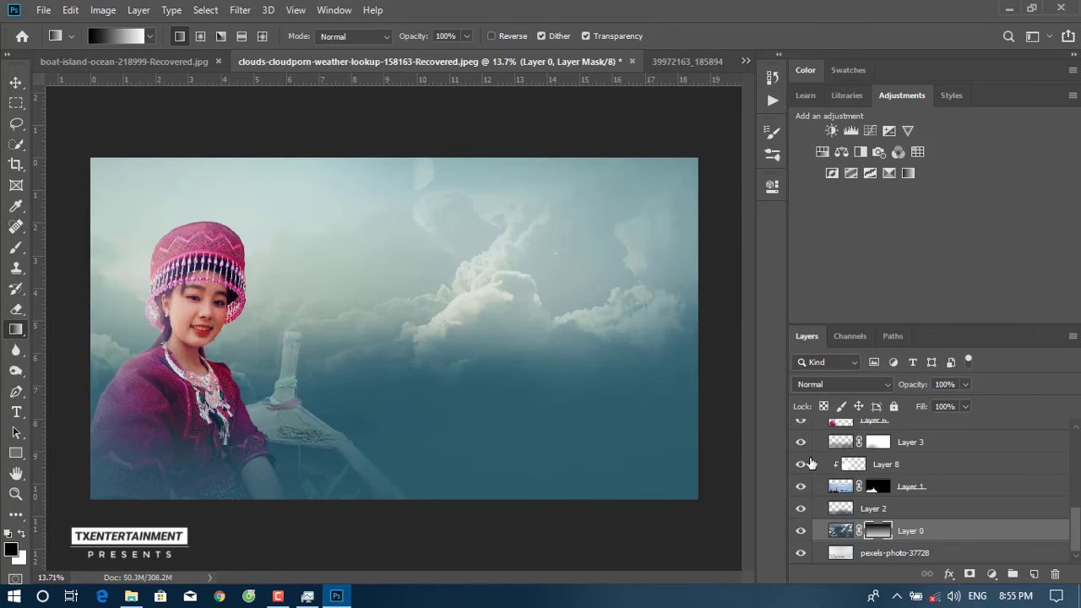
left_click(801, 442)
scroll(501, 449, "down", 1)
scroll(434, 400, "down", 1)
scroll(432, 389, "up", 2)
scroll(429, 404, "down", 1)
scroll(448, 405, "down", 1)
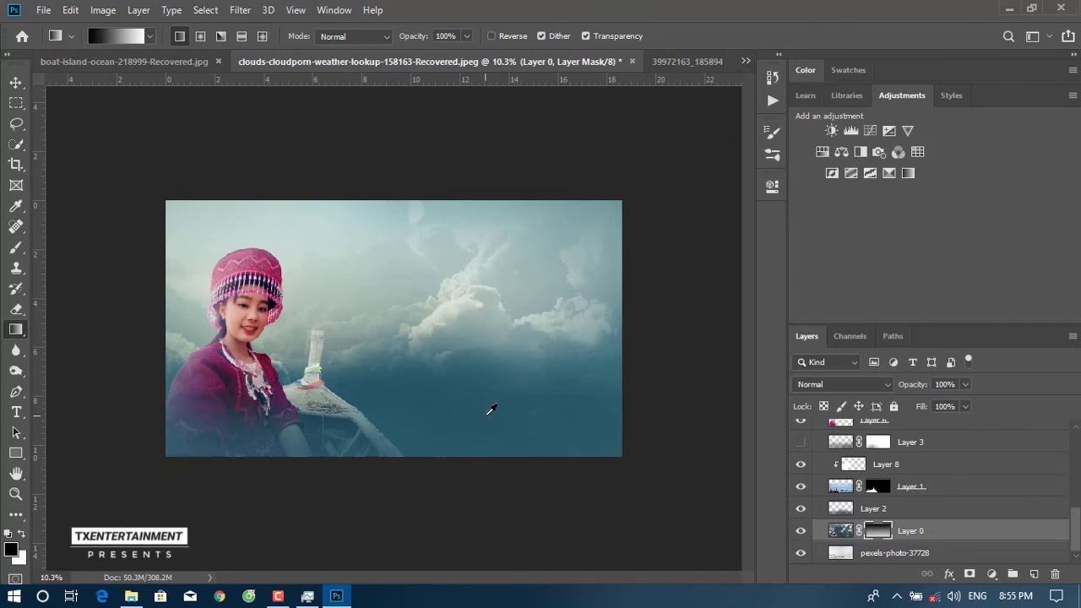
Hide the pexels-photo-37728 layer and drag pexels-photo-314703.jpeg from File Explorer into the composite.
left_click(803, 553)
left_click(865, 556)
left_click(131, 596)
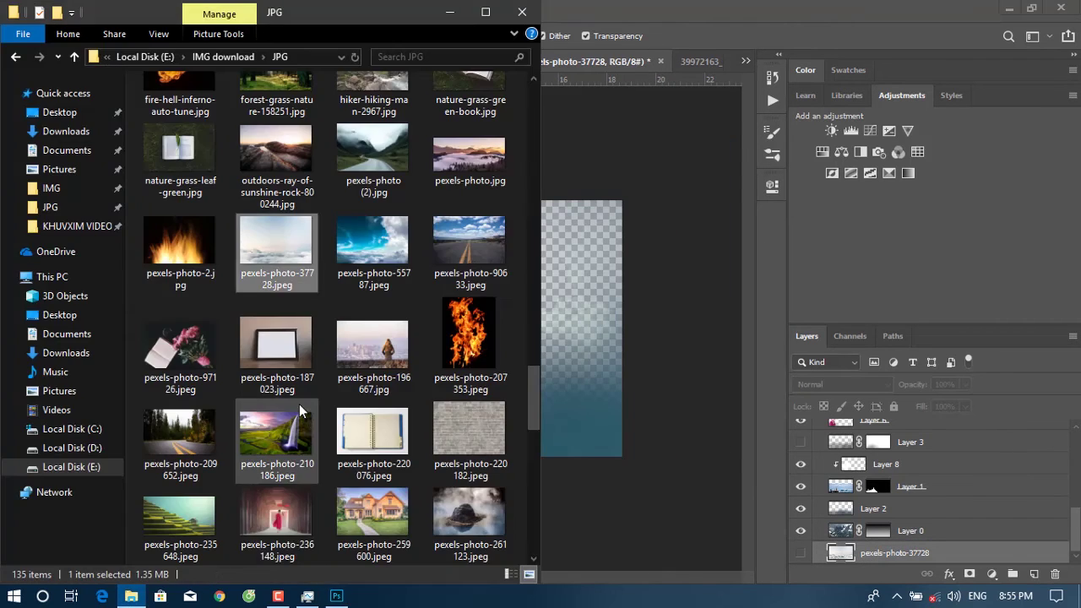
scroll(253, 425, "down", 2)
scroll(279, 410, "up", 1)
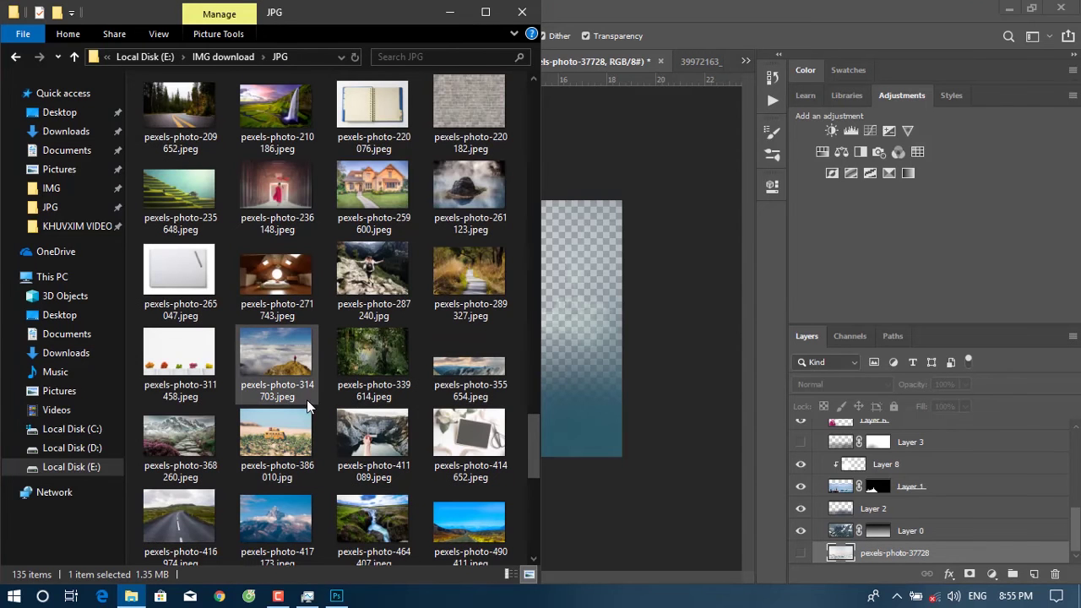
mouse_move(258, 367)
left_mouse_down()
mouse_move(401, 410)
mouse_move(601, 412)
left_mouse_up()
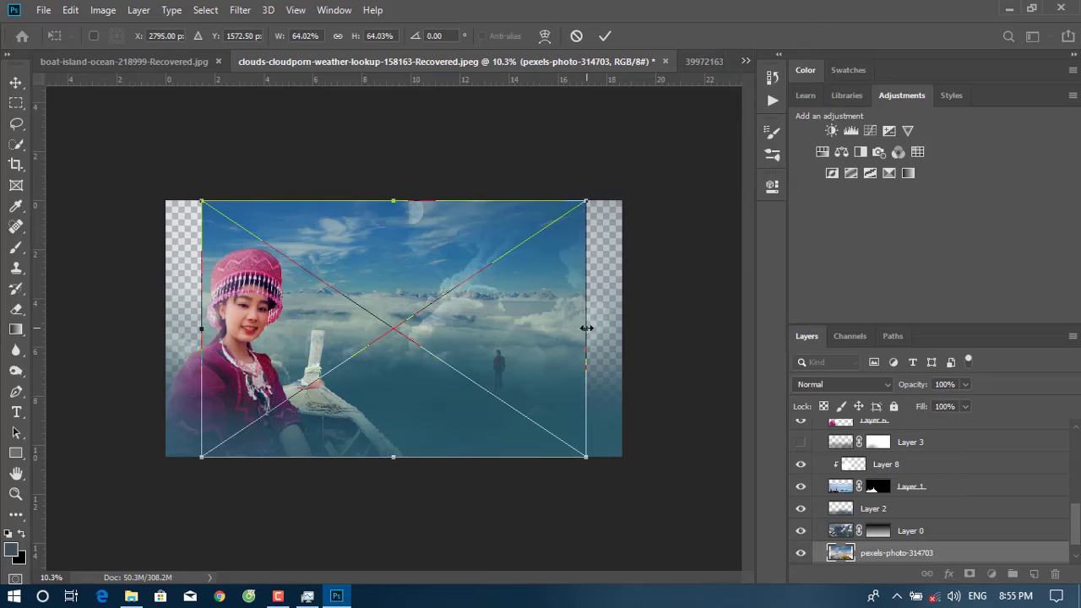
Scale and centre pexels-photo-314703, then open its contents and unlock Background as Layer 0.
left_click_drag(587, 328, 696, 328)
left_click_drag(562, 336, 505, 338)
left_click(604, 39)
left_click(554, 243)
double_click(867, 432)
left_click(656, 169)
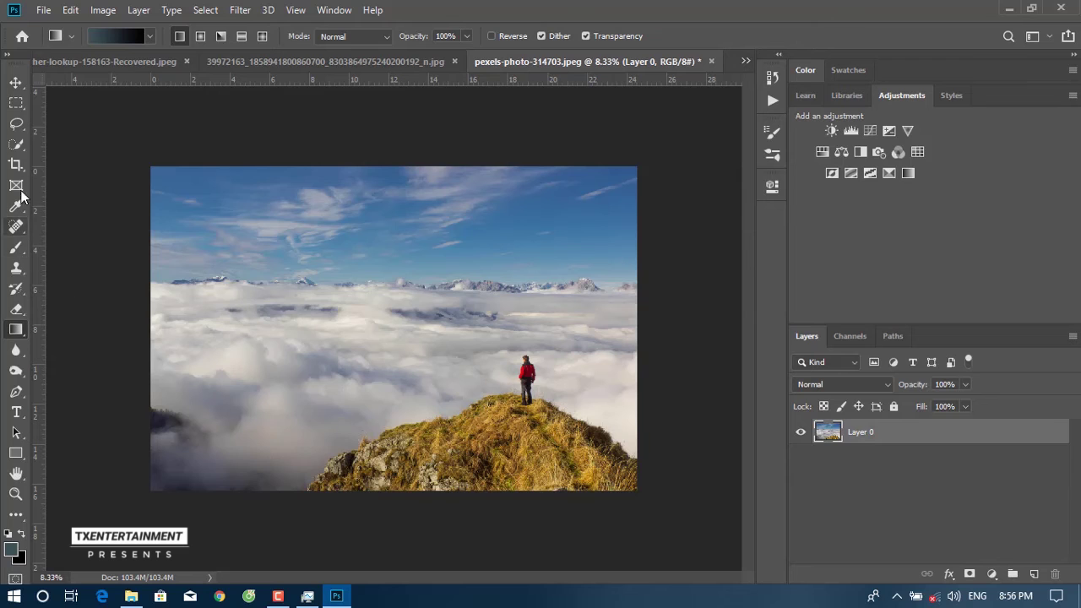
Add a gradient layer mask fading the mountain photo so mostly sky and clouds remain.
left_click(970, 574)
left_click_drag(476, 315, 515, 550)
left_click_drag(525, 490, 524, 330)
left_click_drag(536, 490, 534, 205)
key("ctrl+z")
left_click_drag(534, 389, 518, 338)
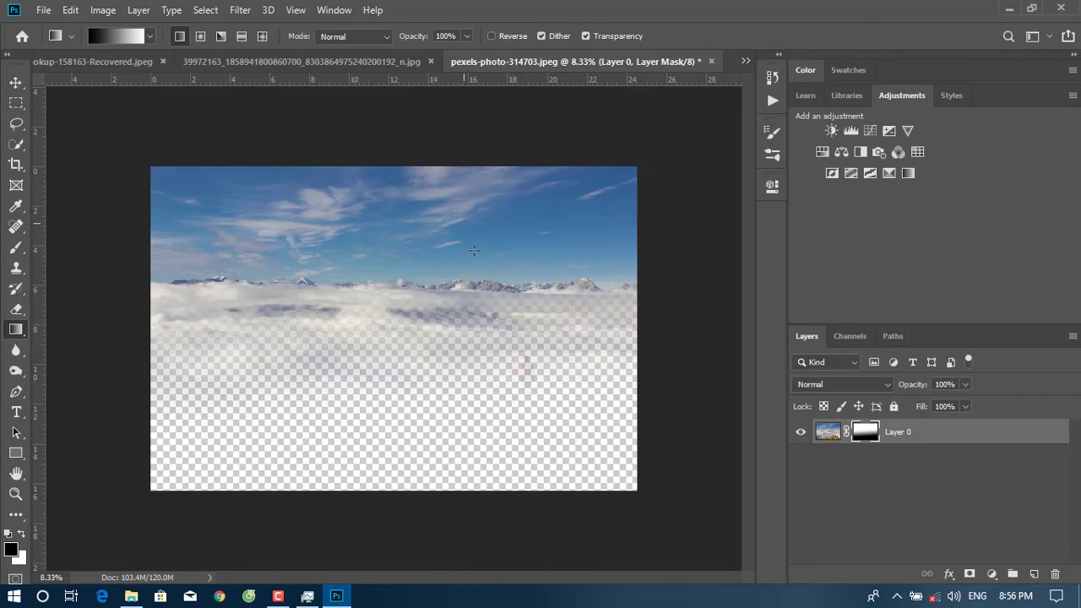
Save the photo contents and flatten them into a single background.
key("ctrl+s")
left_click(661, 272)
left_click(828, 431)
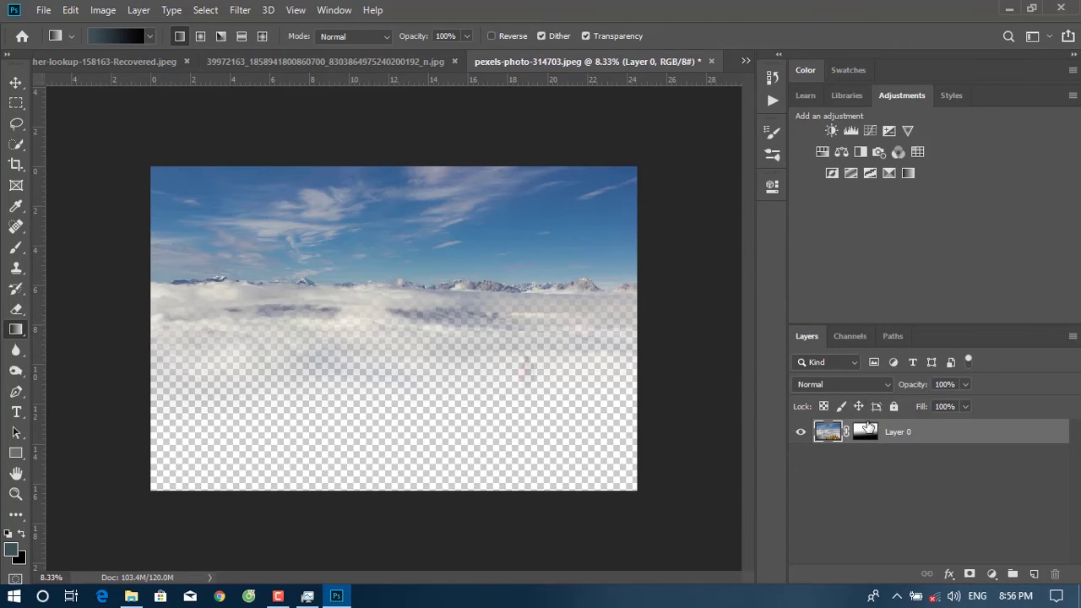
right_click(925, 441)
left_click(809, 427)
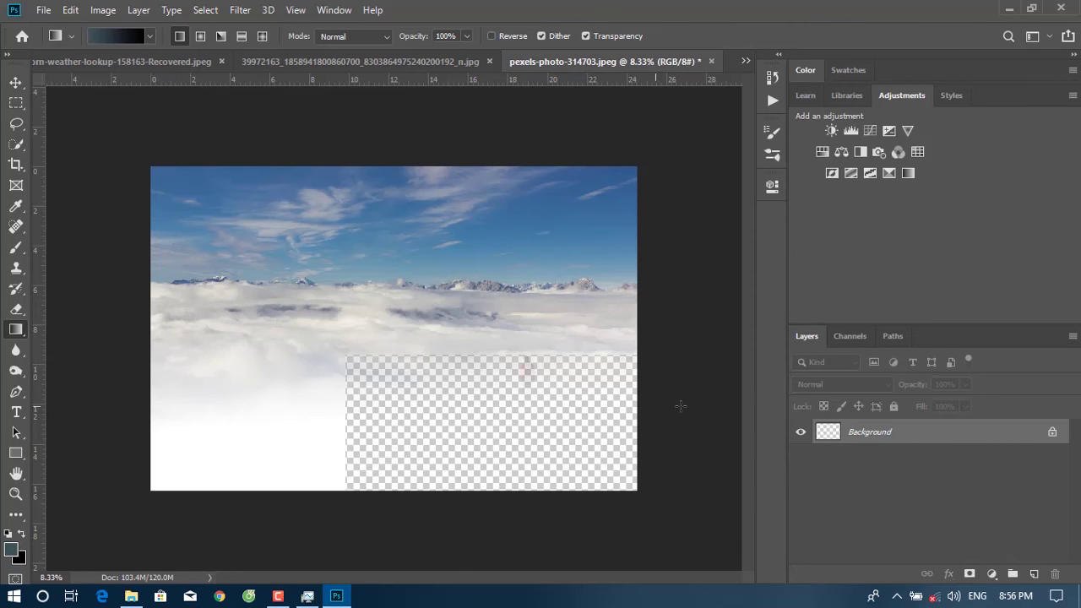
Look through the open documents, then revert pexels-photo-314703 to its Open state in History.
left_click(439, 62)
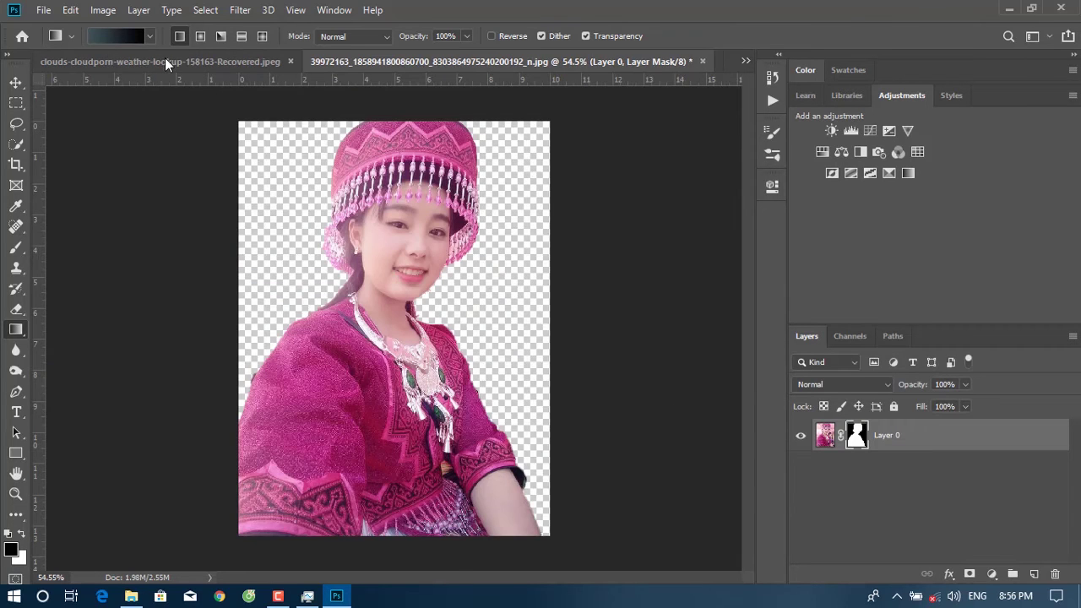
left_click(169, 62)
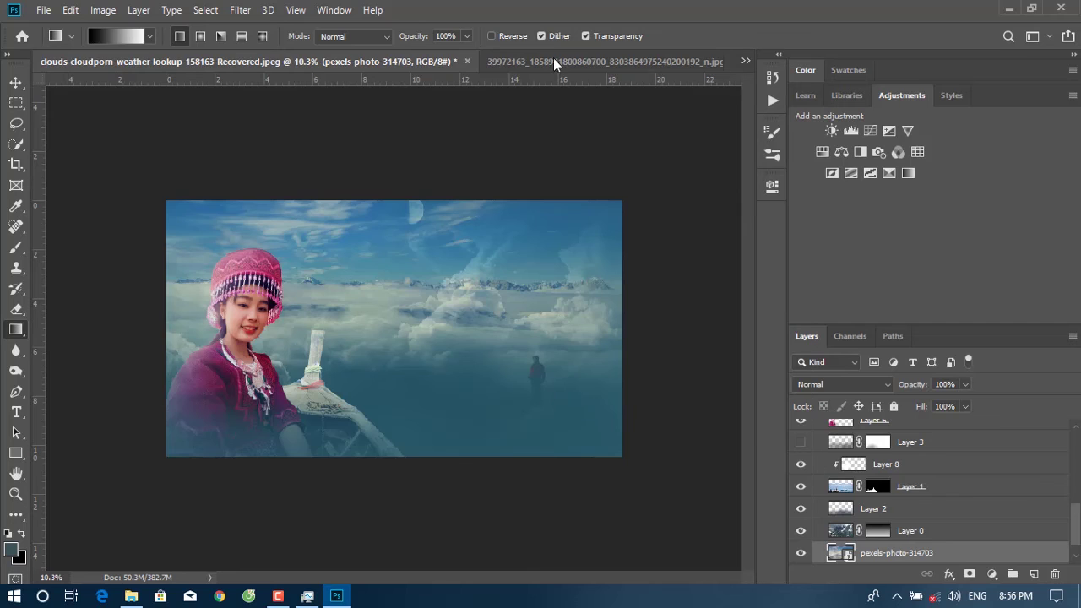
left_click(548, 61)
left_click(215, 63)
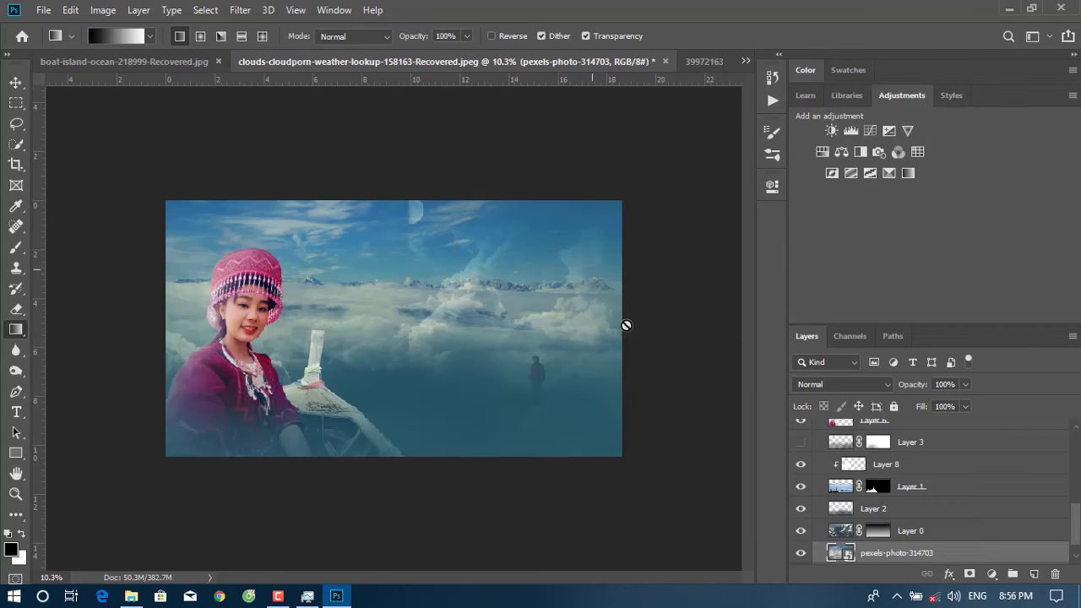
left_click(746, 61)
left_click(744, 140)
left_click(772, 77)
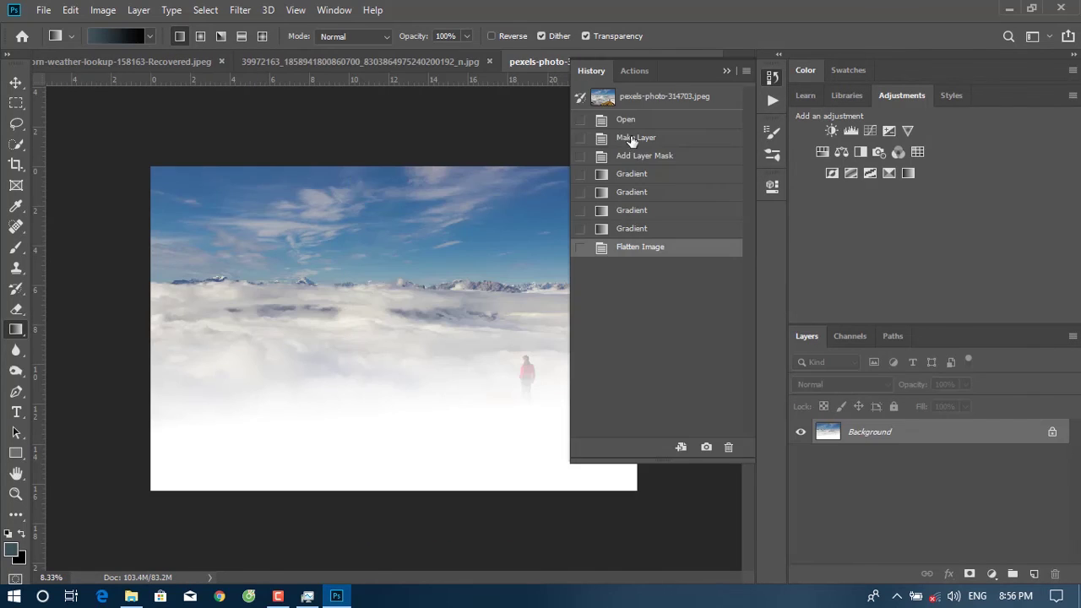
left_click(626, 119)
left_click(441, 450)
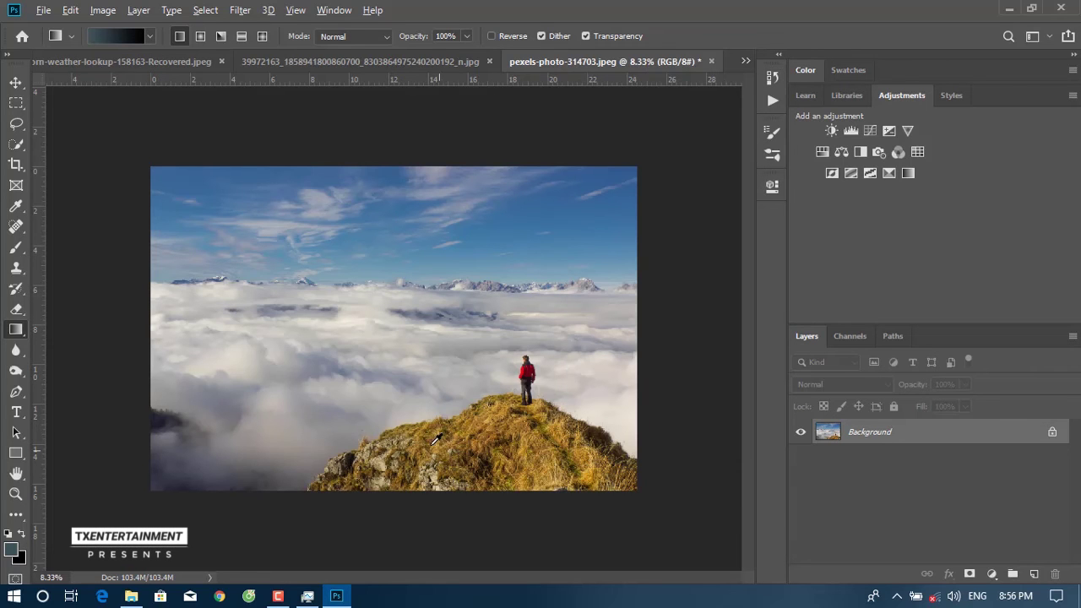
Choose the Clone Stamp and convert the locked Background into Layer 0.
key("s")
key("alt+s")
left_click(424, 438)
left_click(555, 243)
double_click(866, 433)
left_click(655, 174)
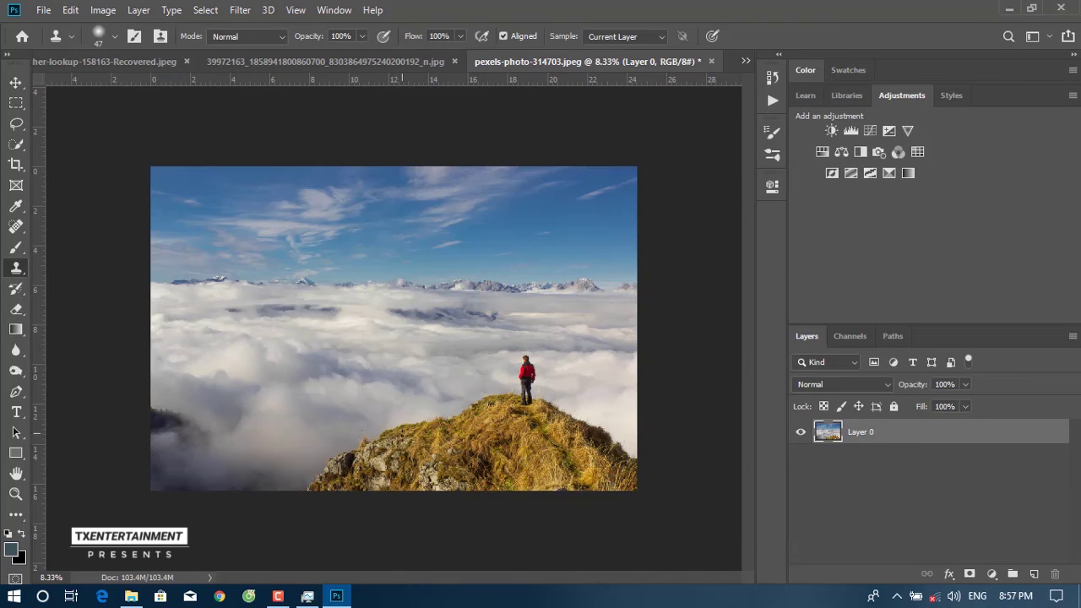
Set a 1102 px clone brush, sample the clouds, and paint them over the hiker.
right_click(406, 437)
left_click_drag(554, 361, 586, 363)
right_click(420, 437)
left_click(382, 446)
right_click(413, 345)
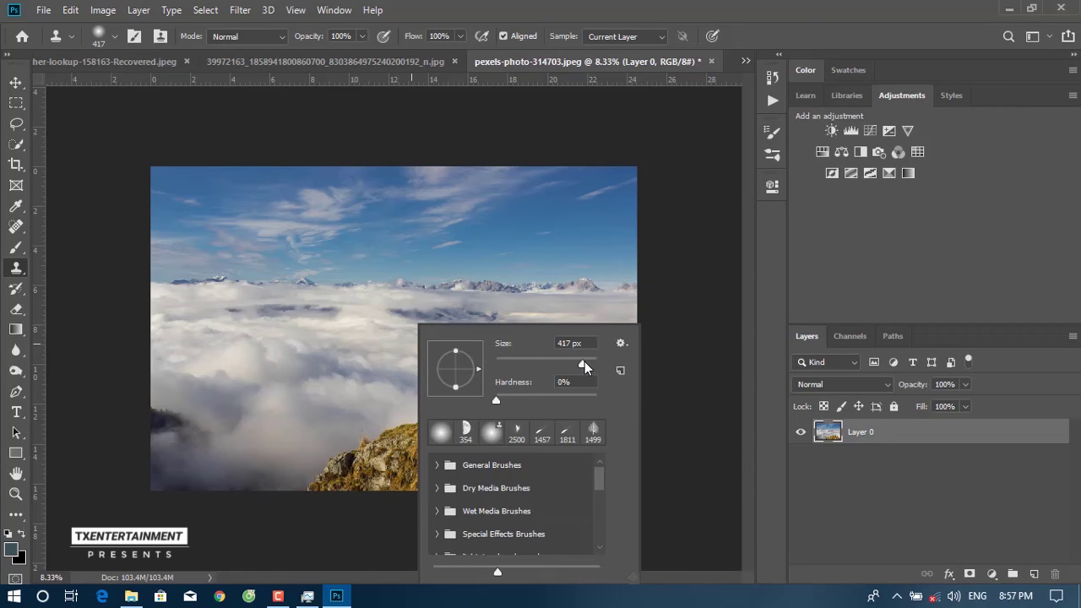
left_click_drag(585, 362, 588, 363)
key("Return")
left_click_drag(521, 358, 537, 373)
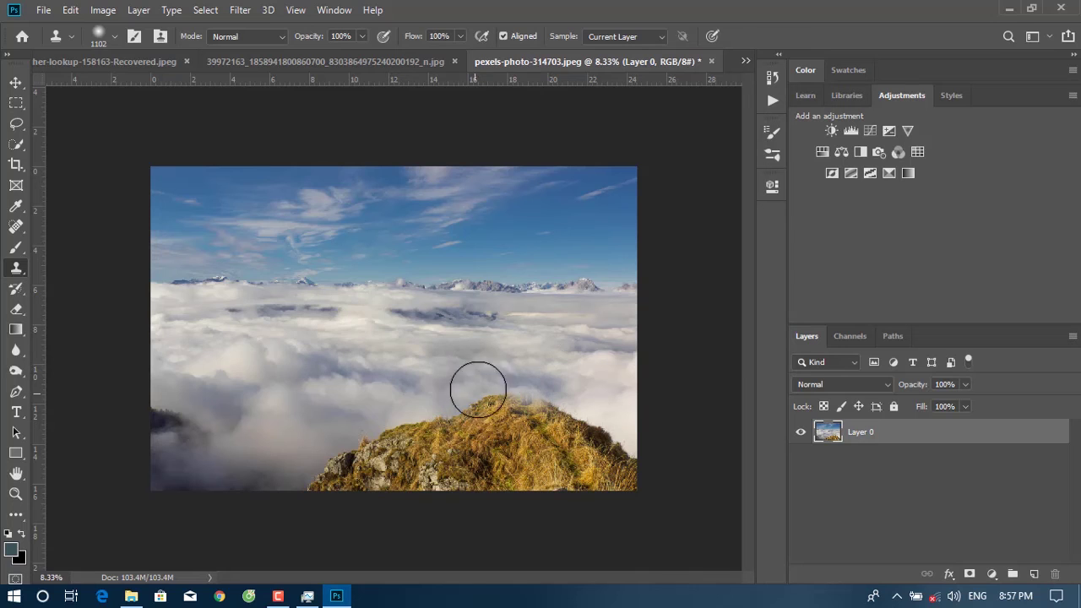
Switch to the Move tool and save the edited cloud photo.
scroll(391, 343, "down", 2, "alt")
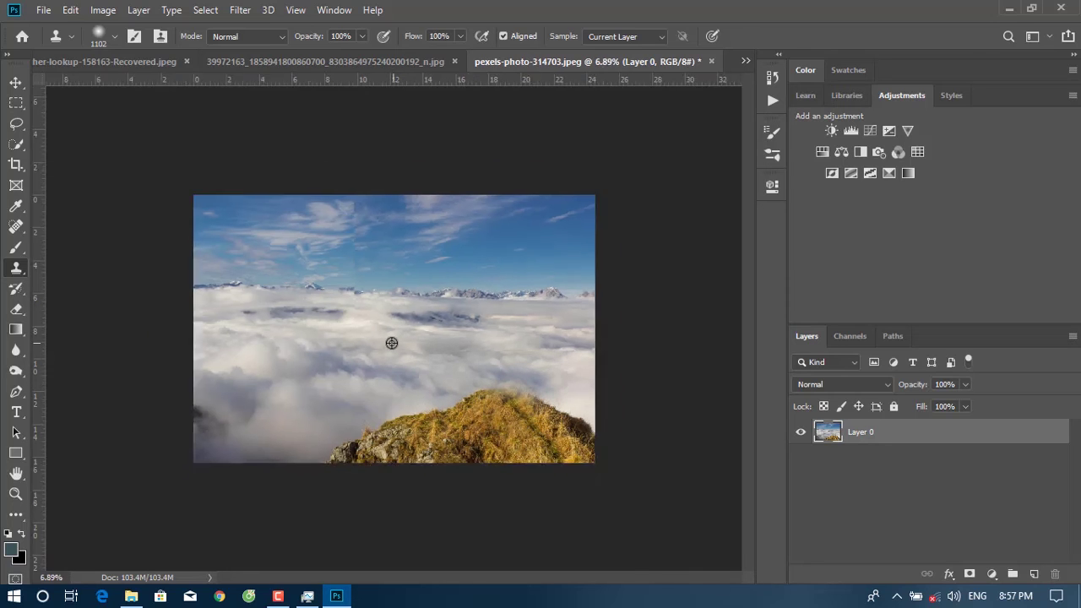
scroll(391, 343, "down", 3, "alt")
key("v")
key("ctrl+s")
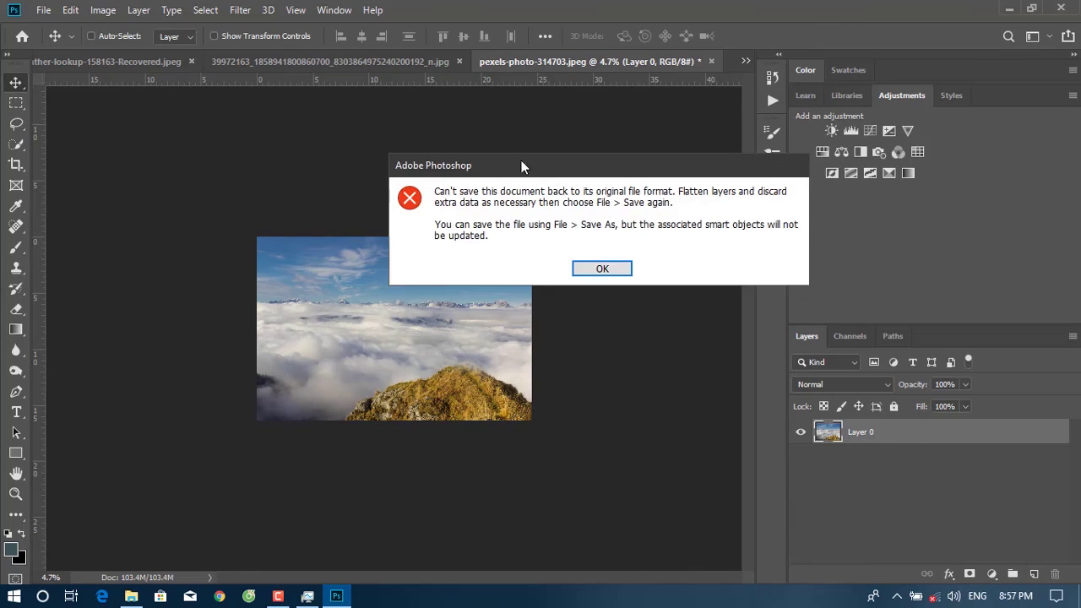
Dismiss the can't-save alert and flatten the cloud photo into a single background.
left_click(604, 268)
right_click(989, 442)
left_click(845, 494)
left_click_drag(442, 309, 152, 84)
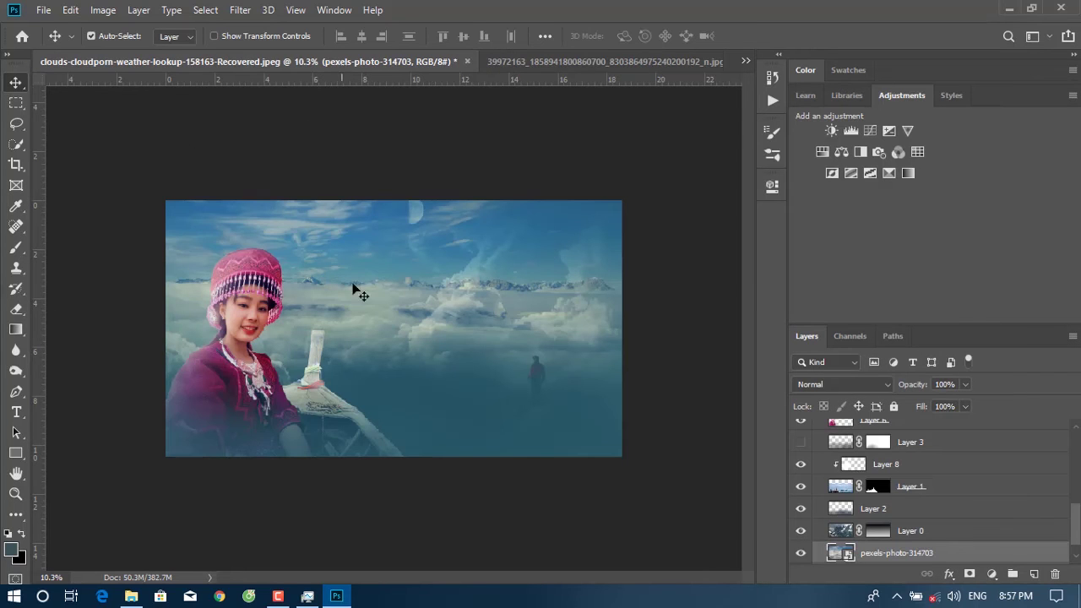
Switch among the open documents until pexels-photo-314703 is active.
left_click(558, 62)
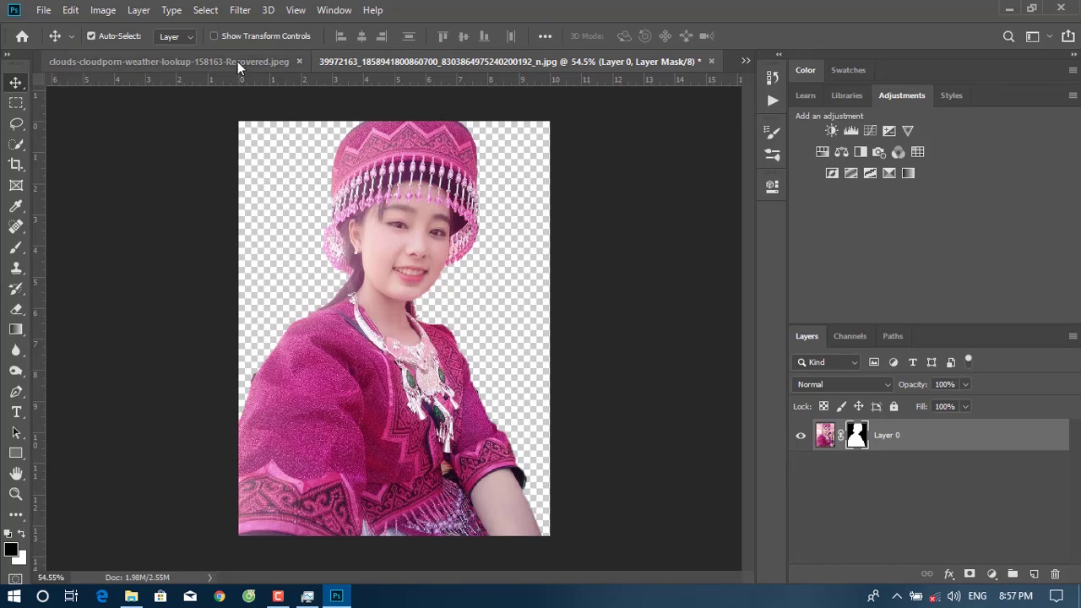
left_click(240, 64)
left_click(745, 61)
left_click(804, 101)
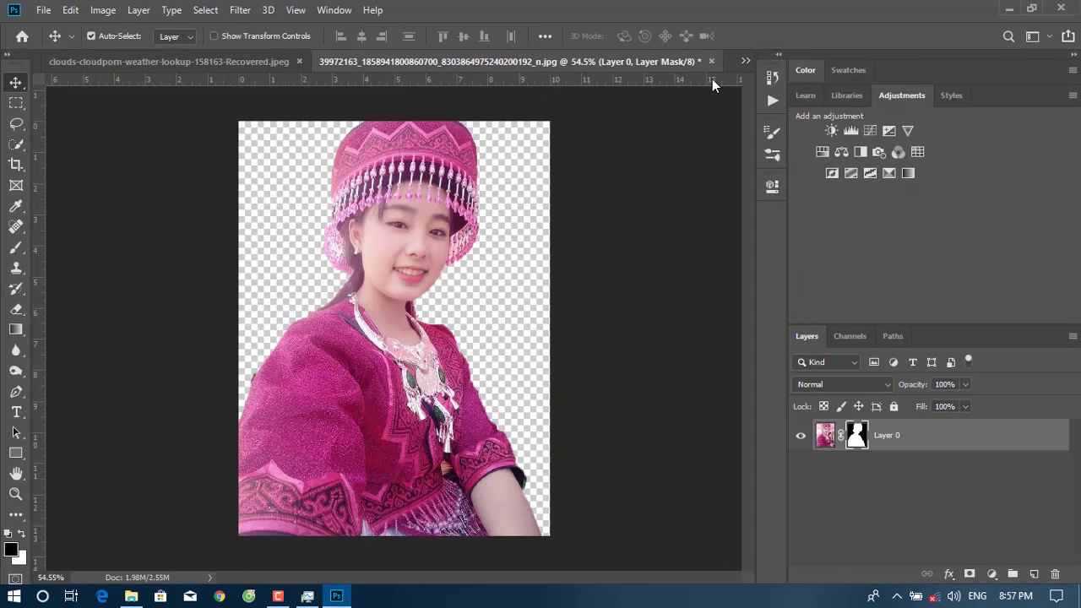
left_click(746, 61)
left_click(792, 113)
Save pexels-photo-314703 as JPEG and return to the clouds composite.
key("ctrl+s")
left_click(656, 139)
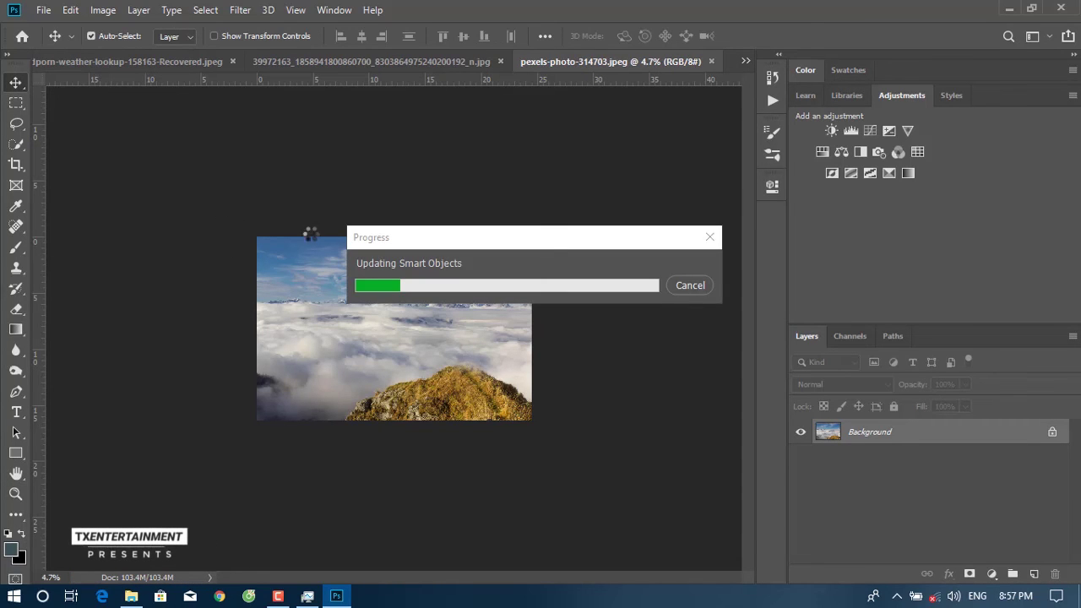
left_click(308, 595)
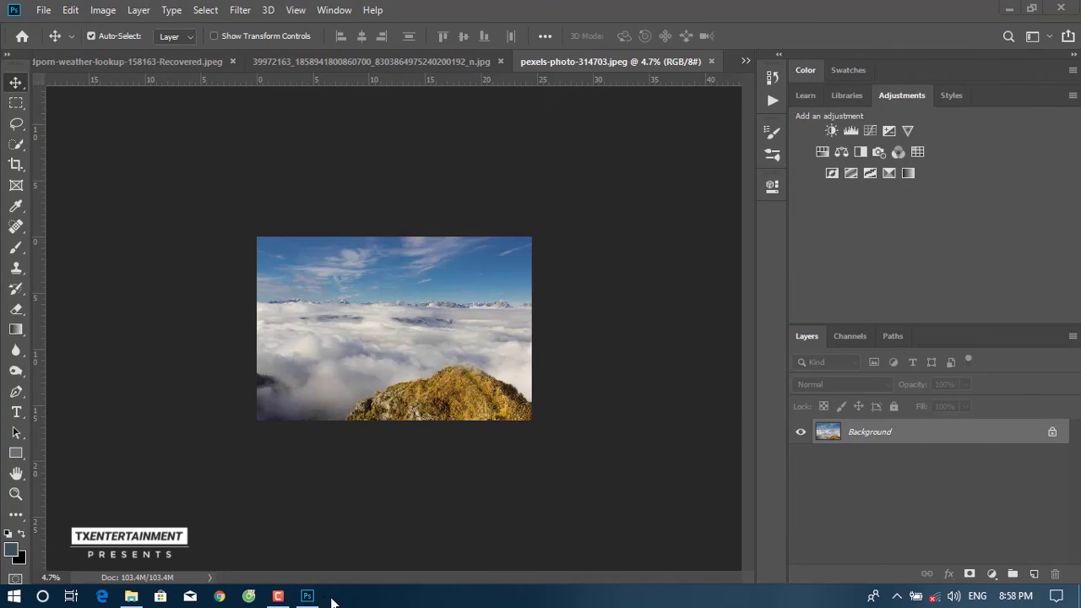
left_click(194, 63)
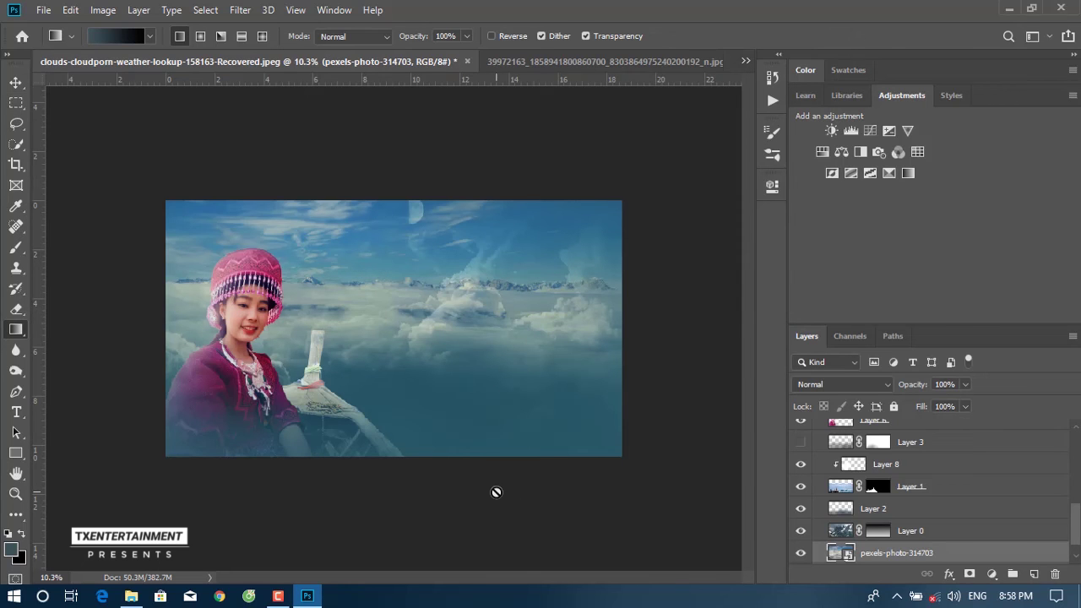
Briefly preview Layer 3, then hide Layer 0 to clear the haze.
left_click(800, 443)
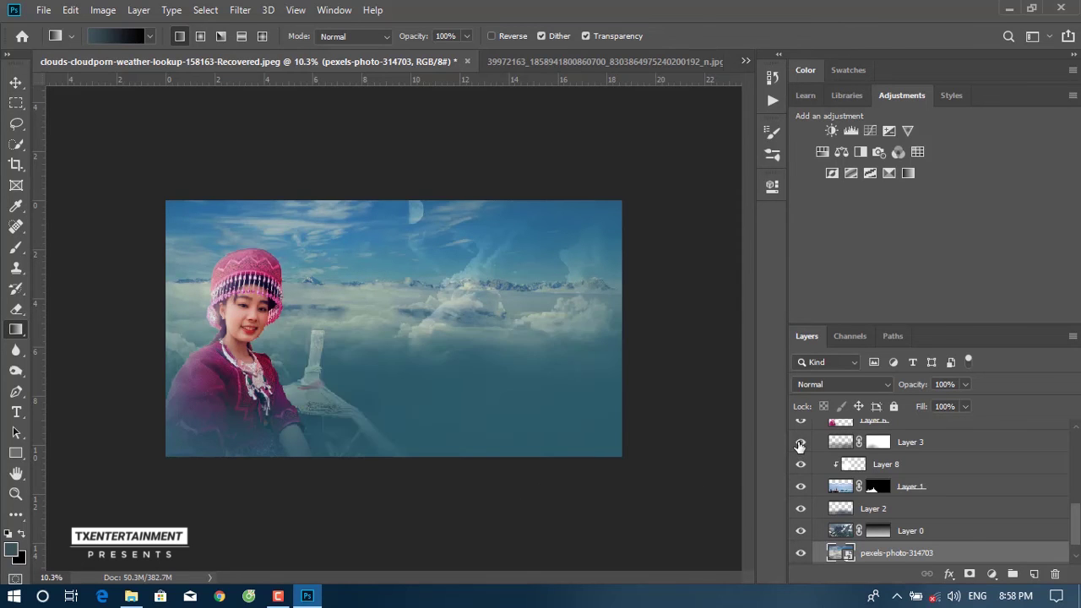
left_click(800, 443)
left_click(800, 443)
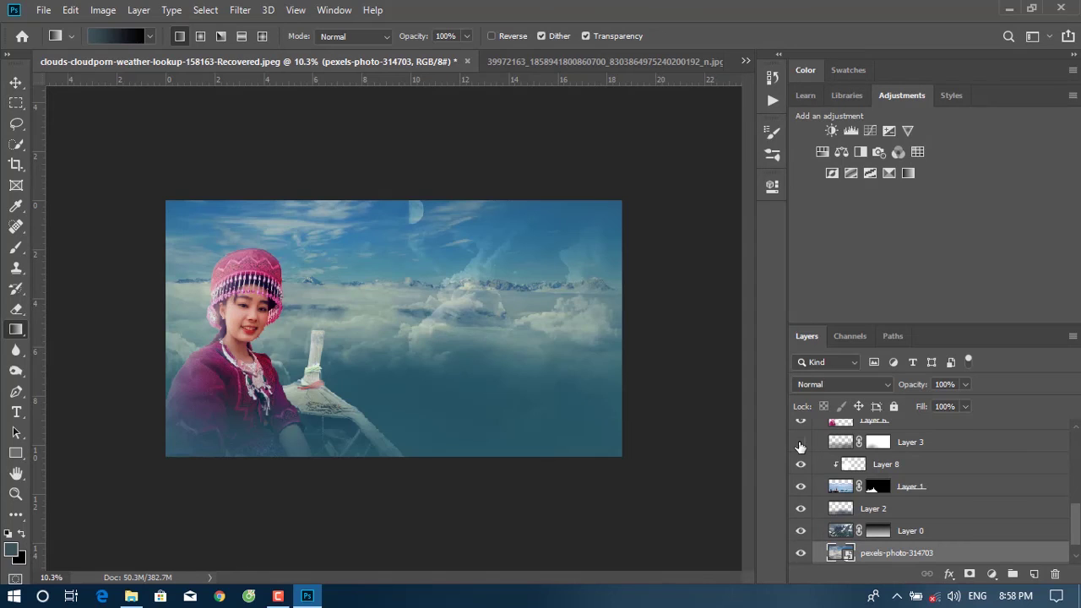
scroll(343, 379, "down", 3)
scroll(389, 413, "up", 3)
scroll(372, 398, "up", 1)
scroll(369, 396, "down", 1)
scroll(363, 391, "down", 2)
scroll(397, 391, "up", 1)
scroll(817, 512, "down", 1)
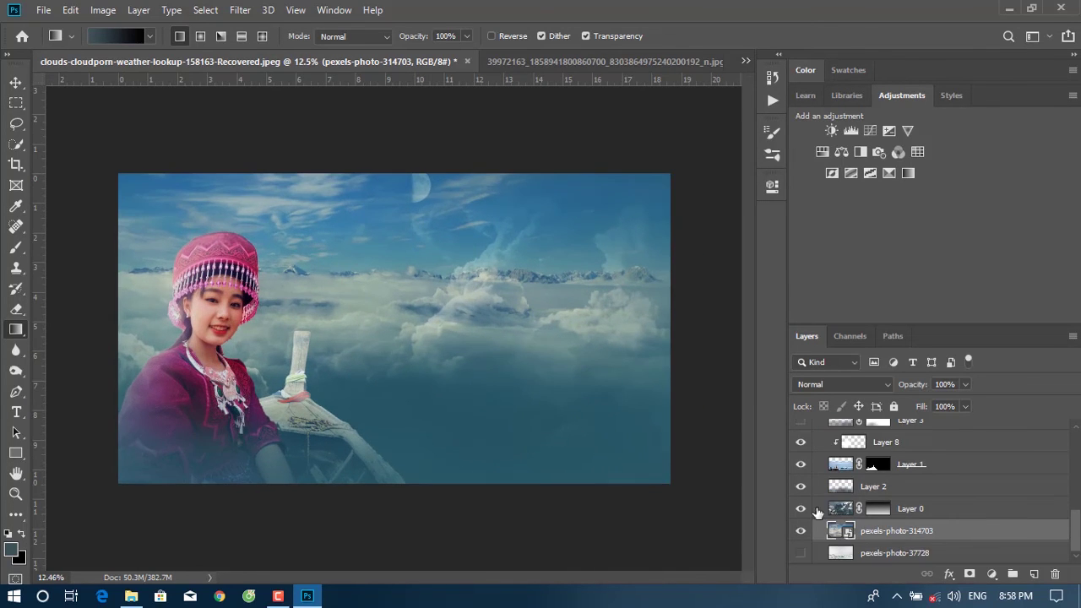
left_click(801, 509)
scroll(541, 431, "down", 1)
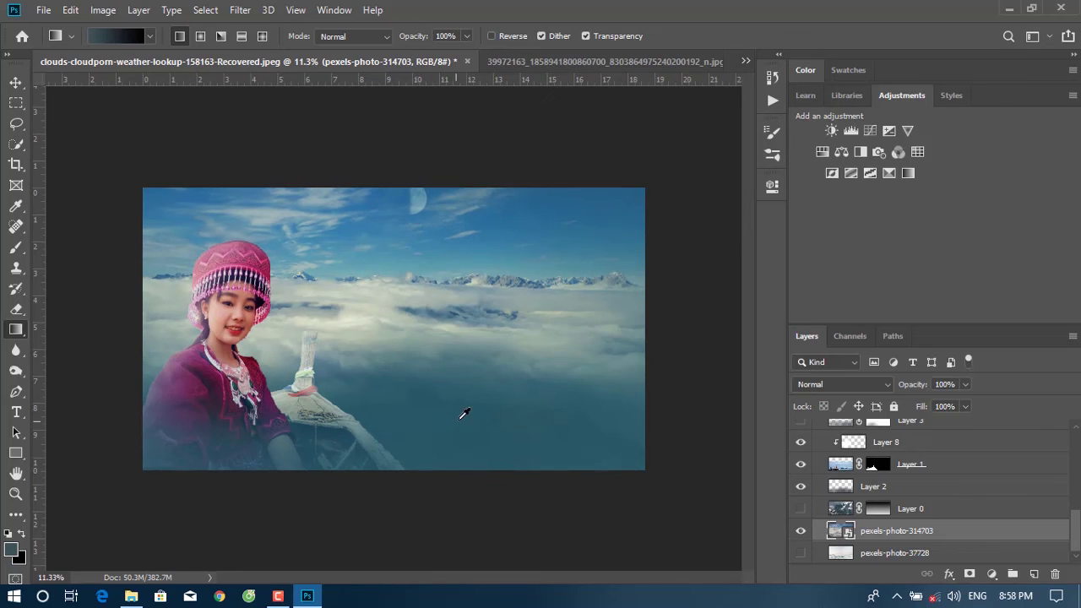
Paint a soft 50% brush stroke across the middle of the image on Layer 2.
left_click(847, 488)
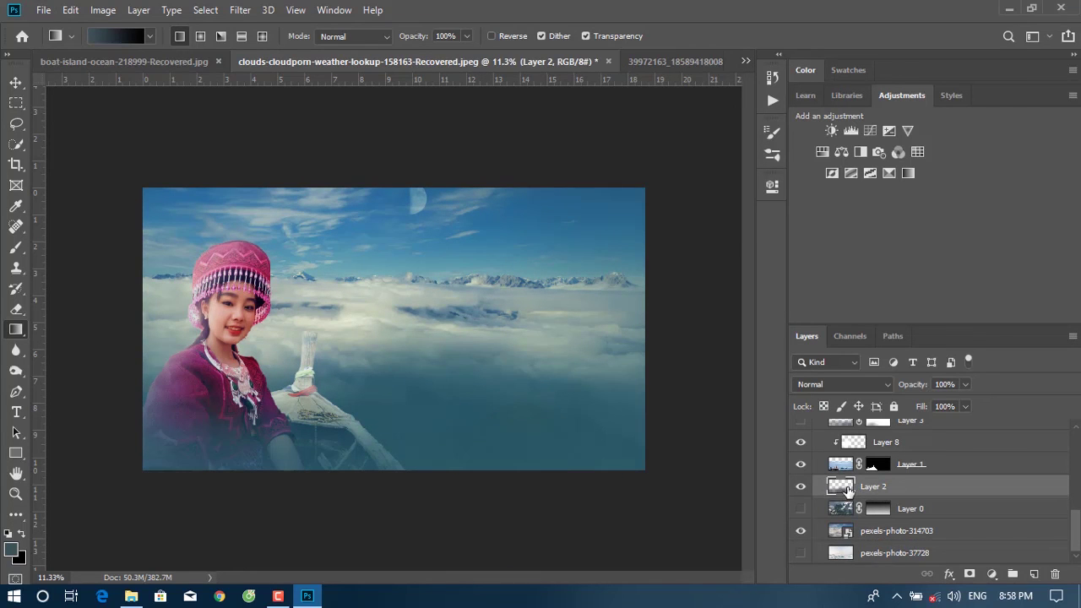
key("b")
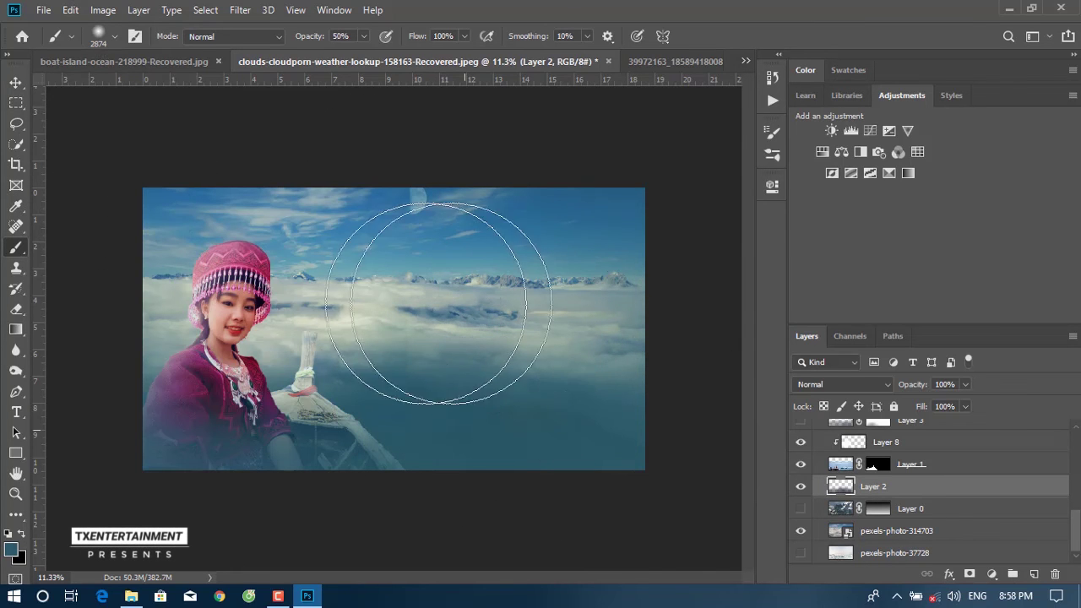
left_click_drag(456, 270, 506, 338)
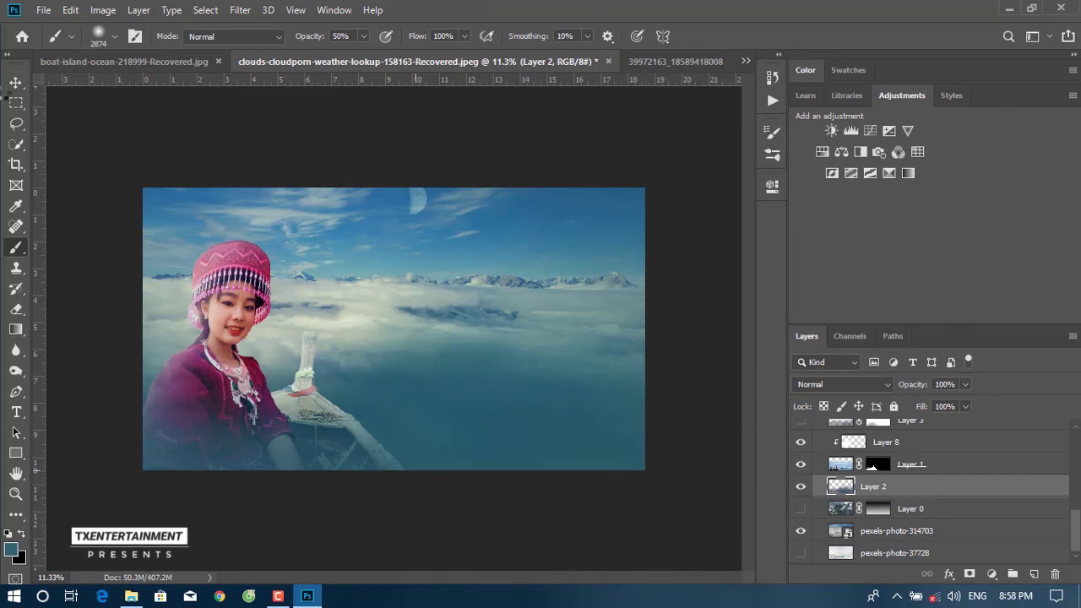
left_click(17, 83)
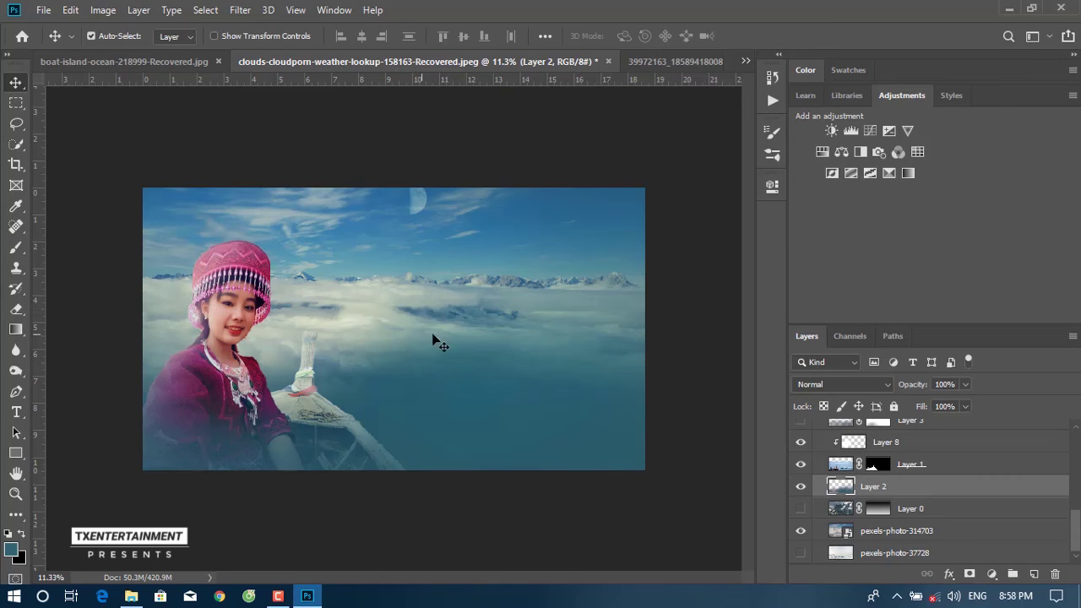
Show Layer 3 to fade the boat, and compare visibility of Layers 9, 11 and 7.
scroll(815, 475, "up", 3)
left_click(801, 508)
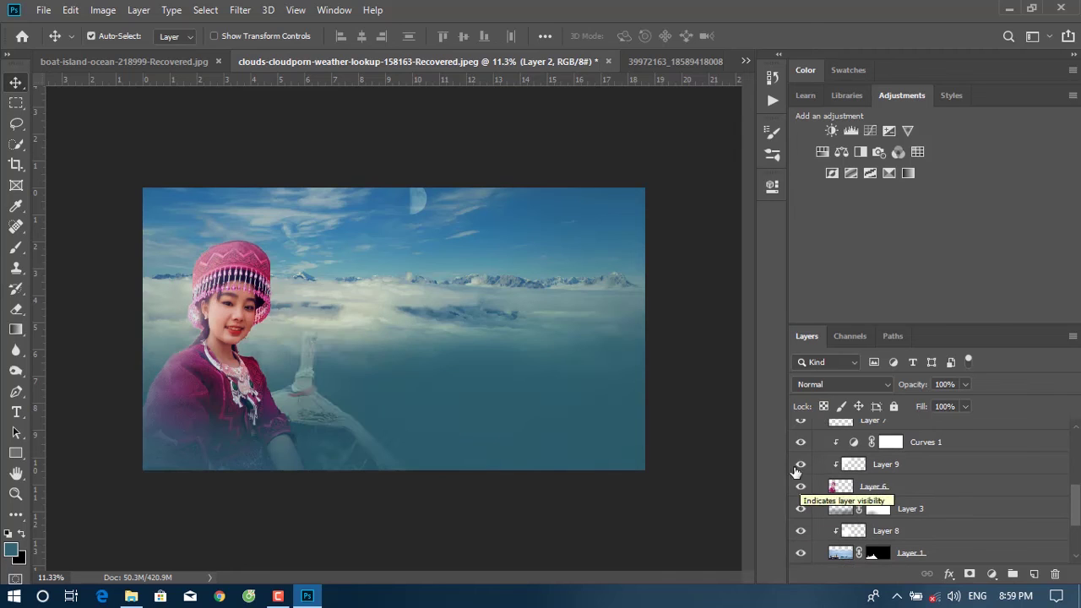
left_click(801, 465)
scroll(801, 464, "up", 3)
left_click(801, 442)
left_click(801, 442)
left_click(801, 442)
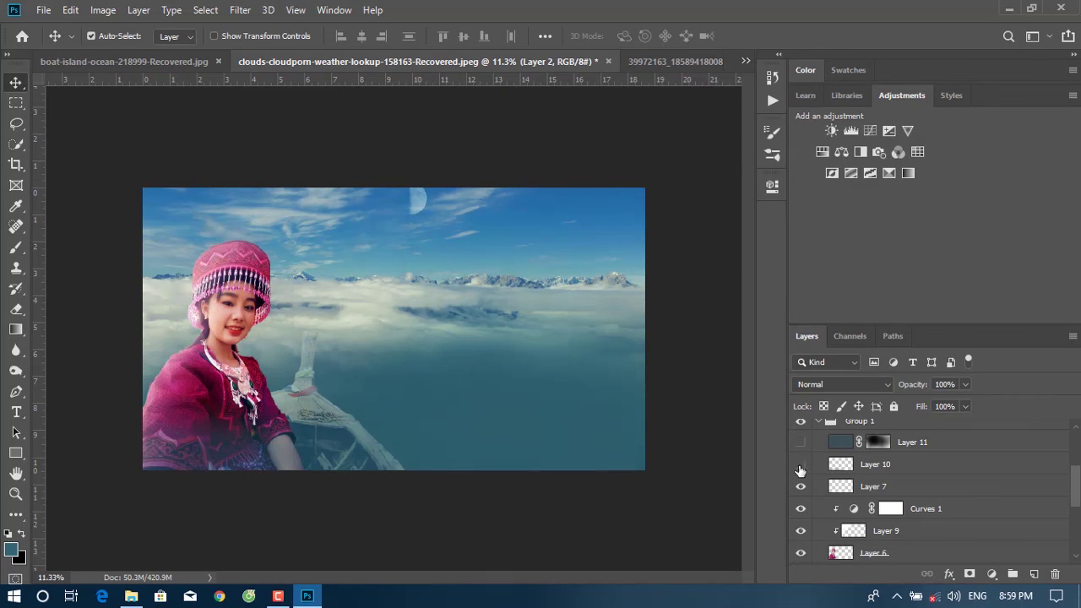
left_click(801, 487)
Collapse Group 1 and compare the image with Color Balance 1 and Selective Color 1 toggled.
scroll(338, 446, "down", 2)
scroll(349, 464, "up", 3)
scroll(358, 454, "down", 1)
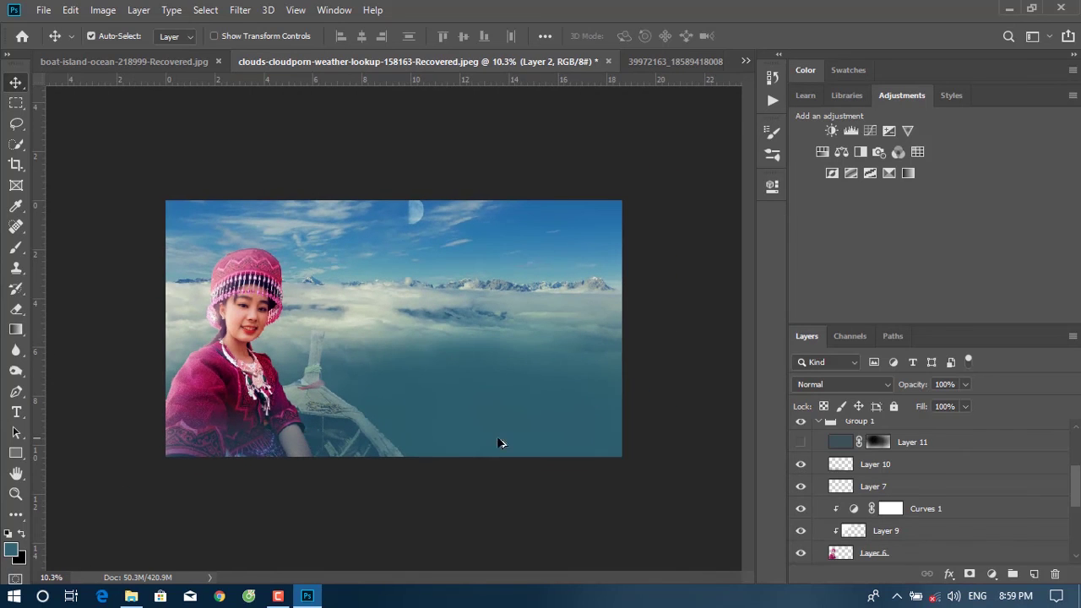
scroll(372, 418, "up", 1)
scroll(363, 414, "down", 1)
scroll(929, 490, "down", 1)
scroll(929, 490, "up", 3)
scroll(845, 507, "down", 1)
left_click(818, 497)
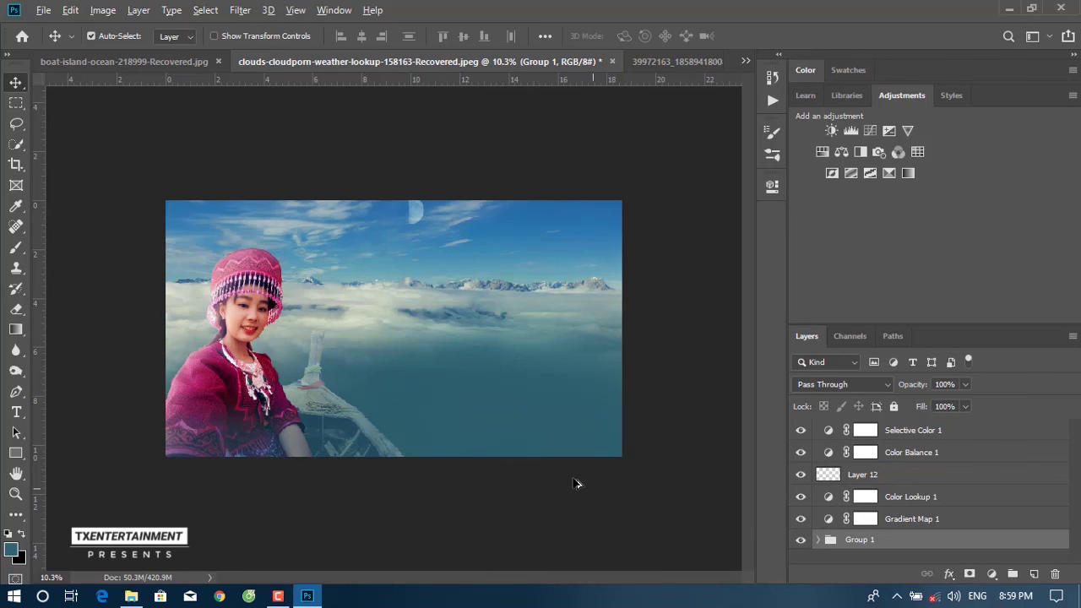
scroll(541, 477, "down", 2)
scroll(524, 457, "up", 2)
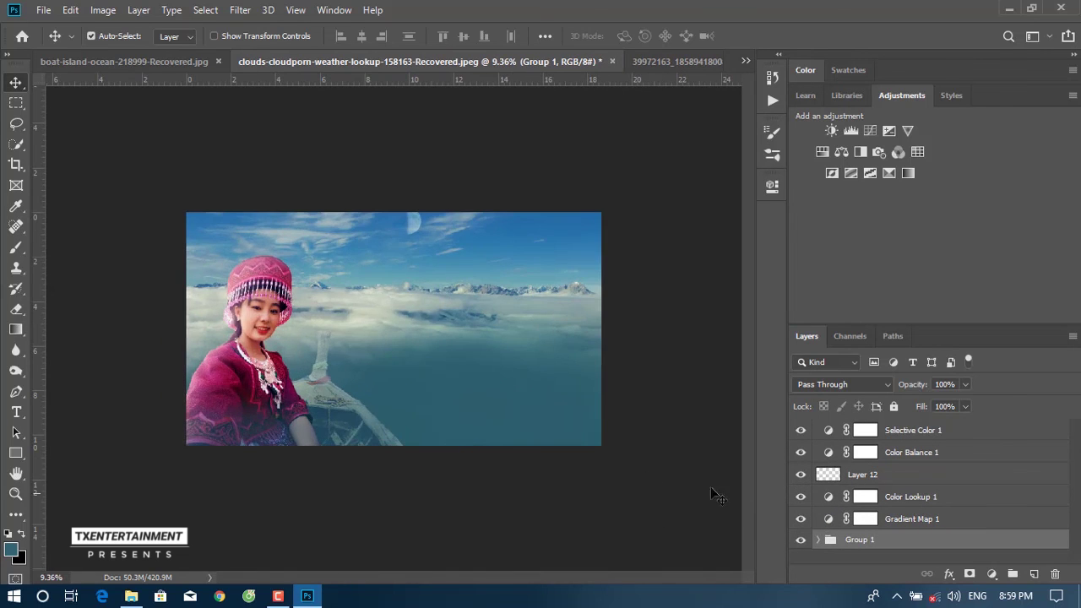
left_click(800, 452)
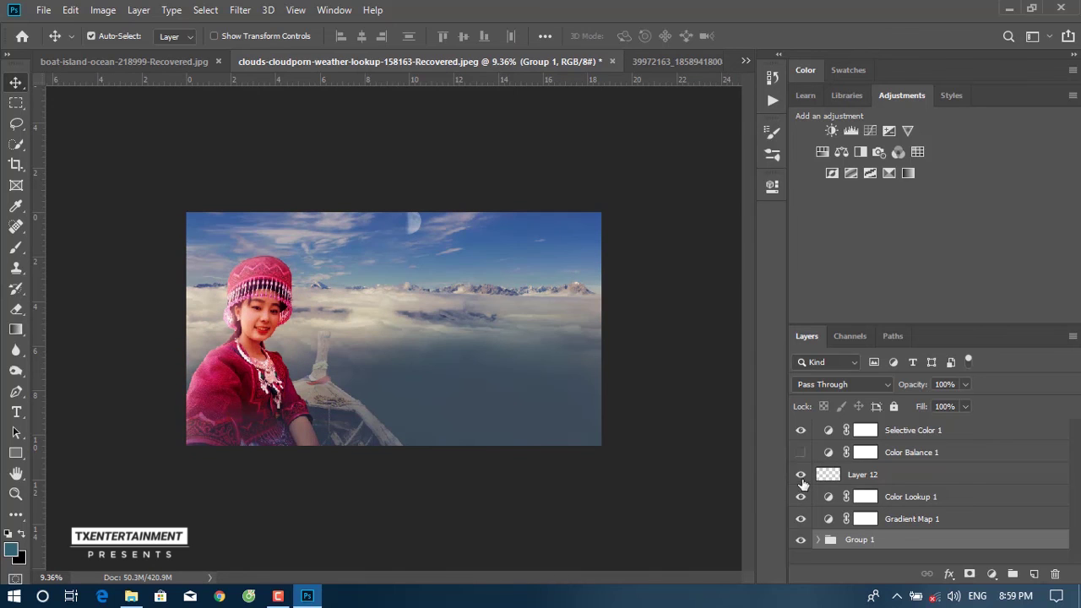
left_click(801, 431)
left_click(801, 453)
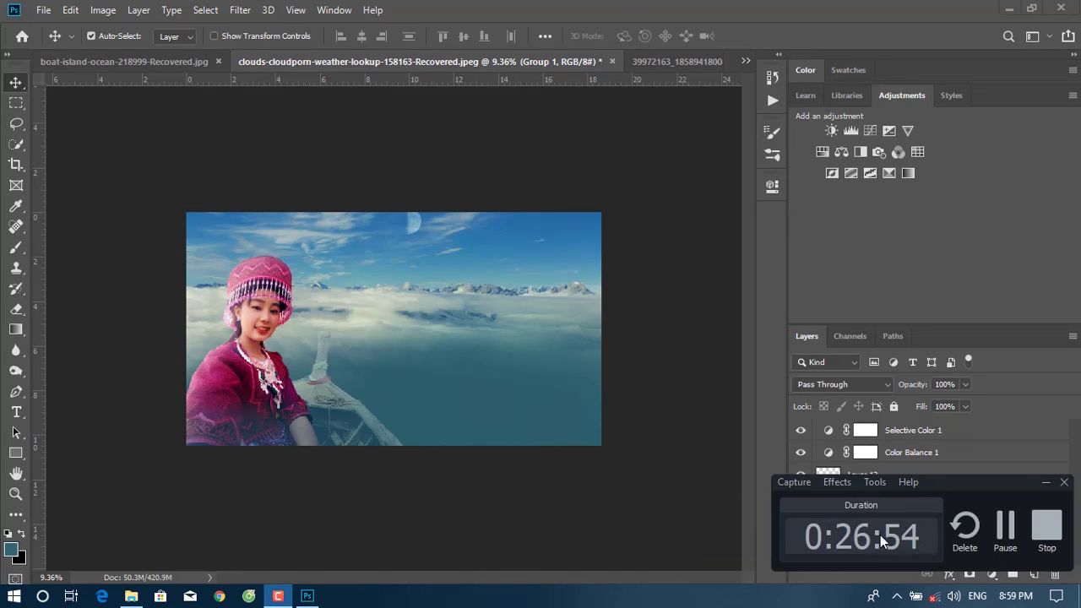
Make the Color Balance 1 adjustment visible to bring back the teal grade.
left_click(1046, 526)
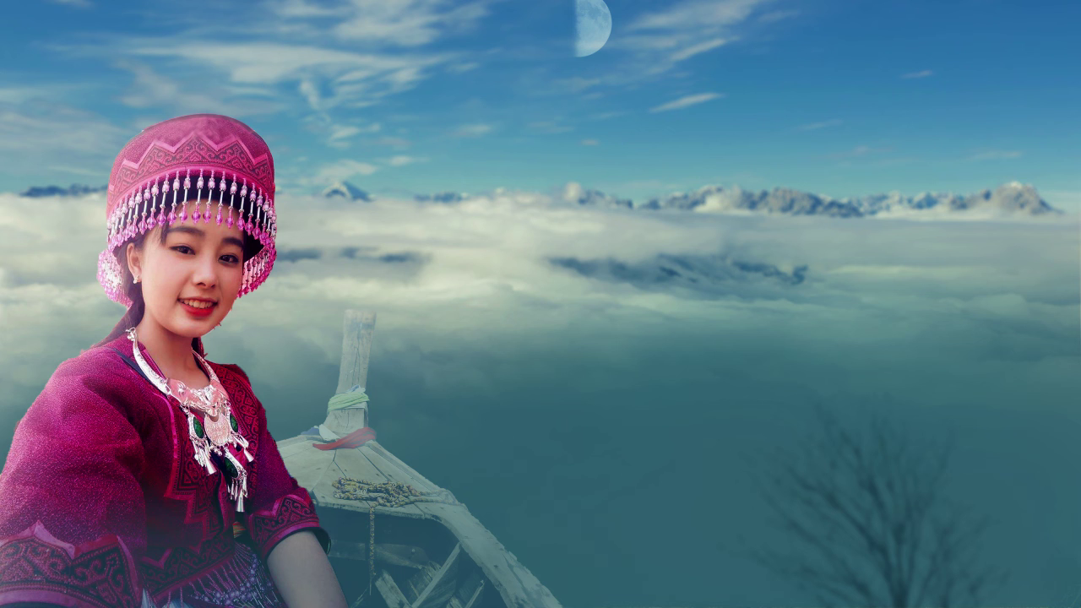